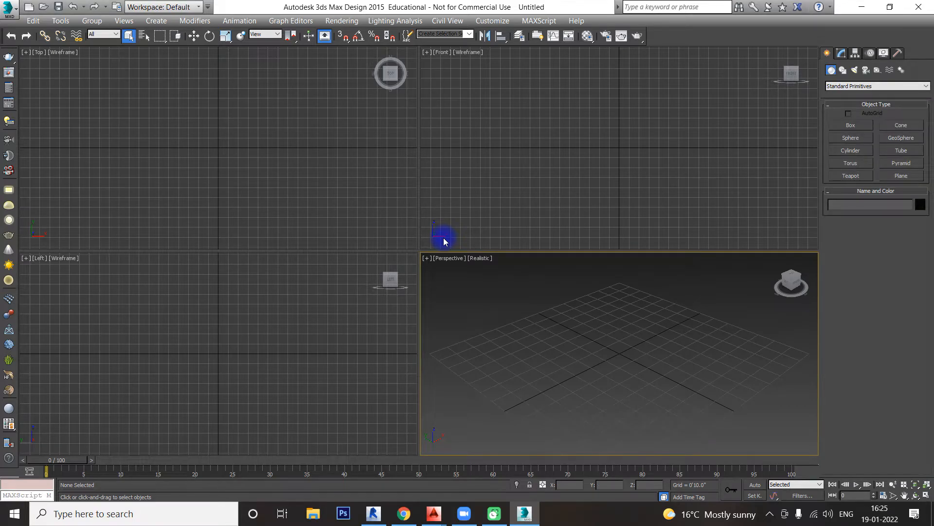
Step: Activate the Top, Front, Left and Perspective viewports in turn to examine the four-view layout
click(352, 115)
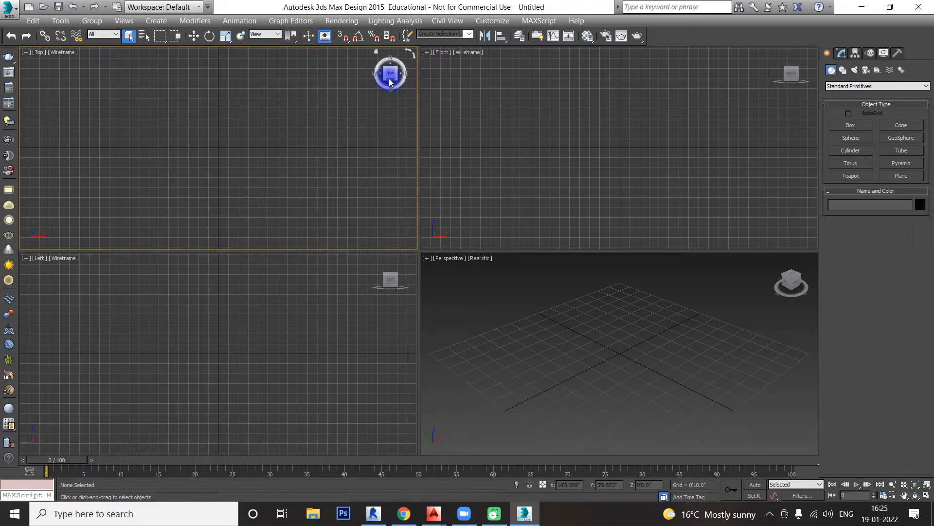
click(560, 144)
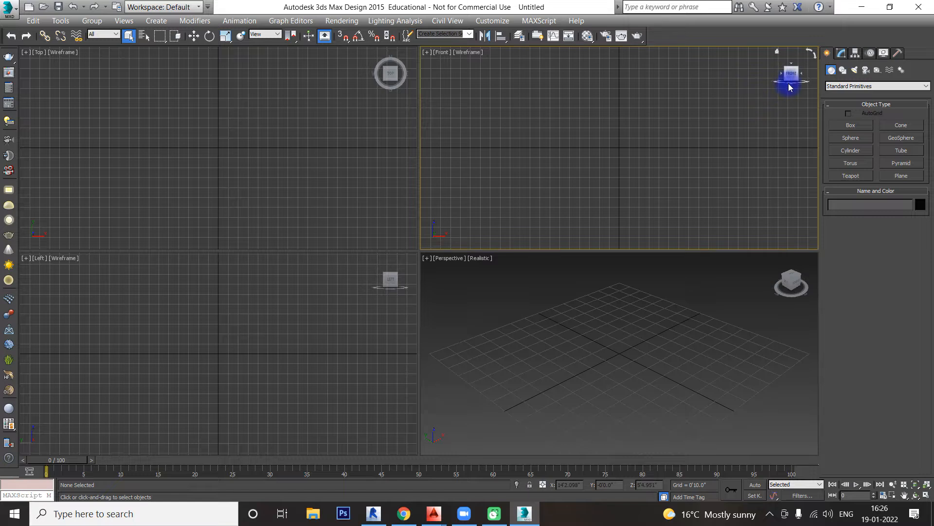
click(298, 326)
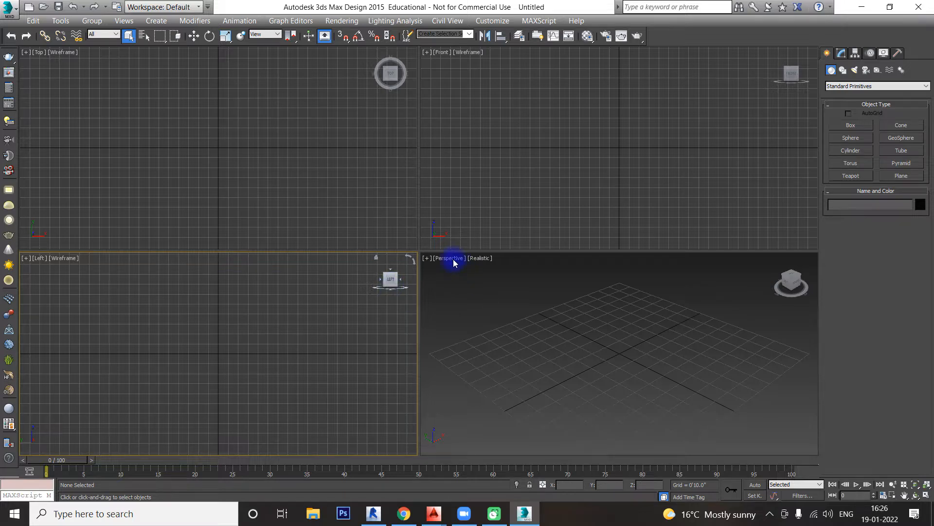
click(311, 161)
click(508, 180)
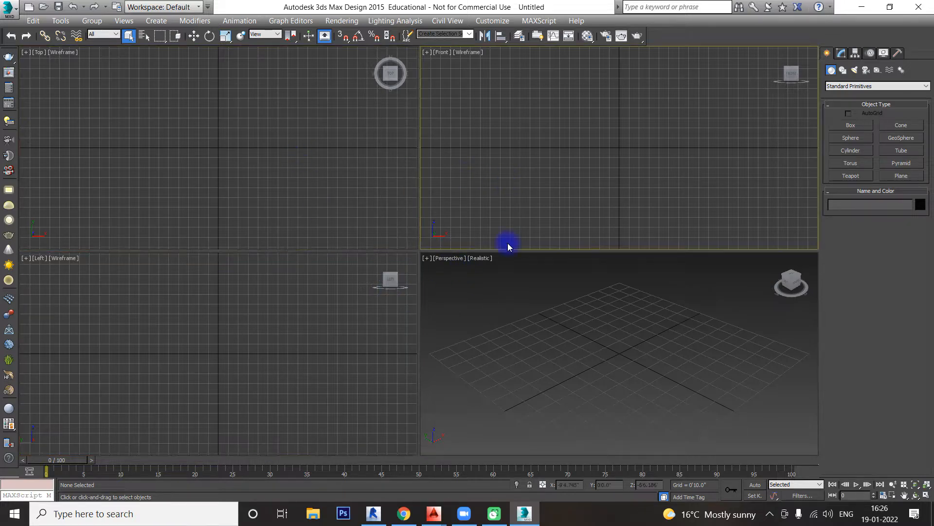
click(526, 316)
click(353, 339)
click(402, 161)
click(490, 215)
click(437, 308)
click(355, 264)
click(390, 203)
click(518, 246)
click(498, 336)
click(353, 253)
click(354, 199)
click(478, 199)
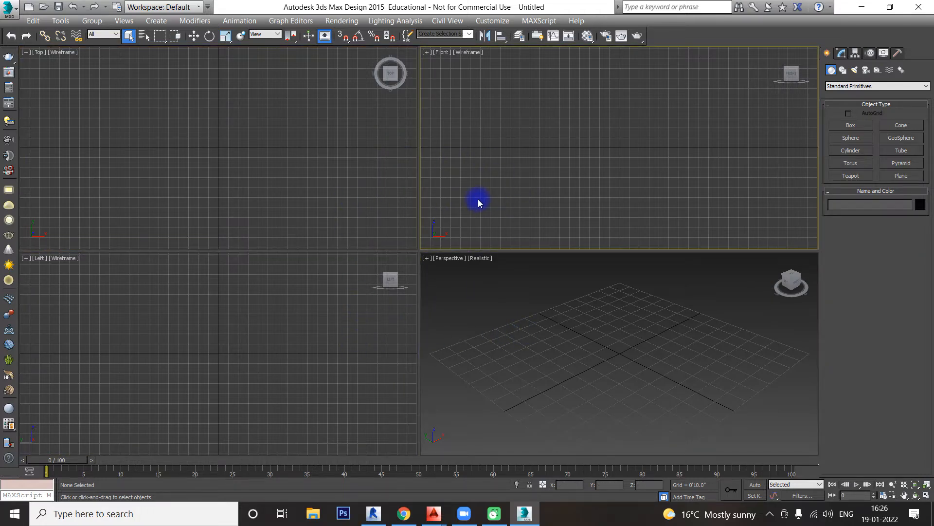
Step: Open the viewport configuration's layout options and apply the two-view layout with Top stacked above Front
click(129, 22)
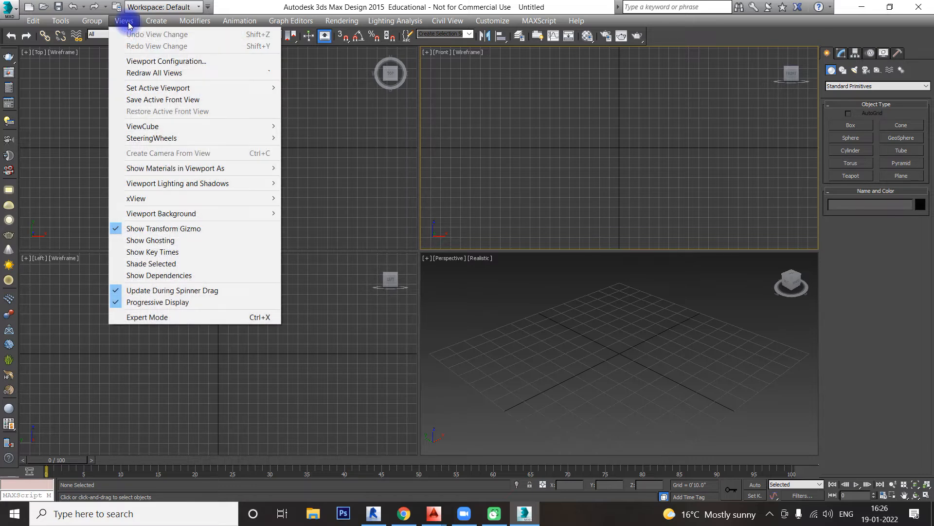
click(143, 61)
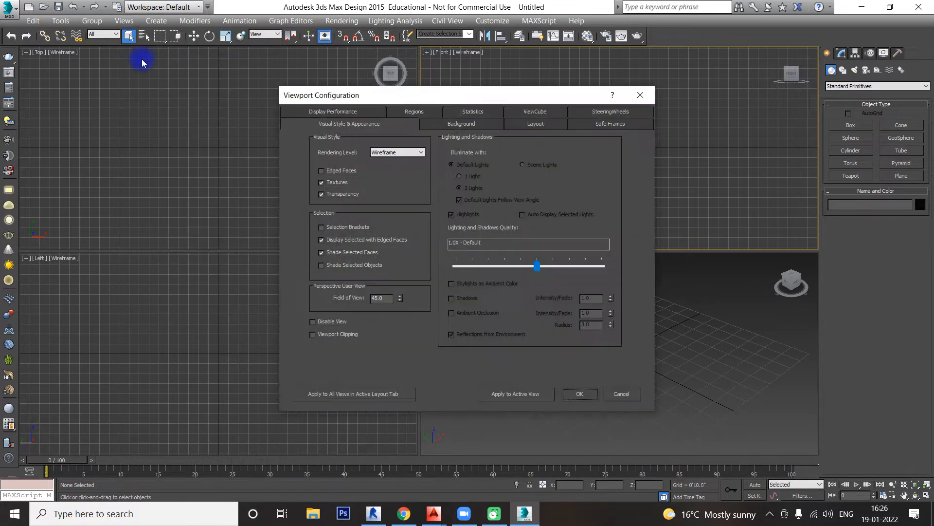
click(530, 125)
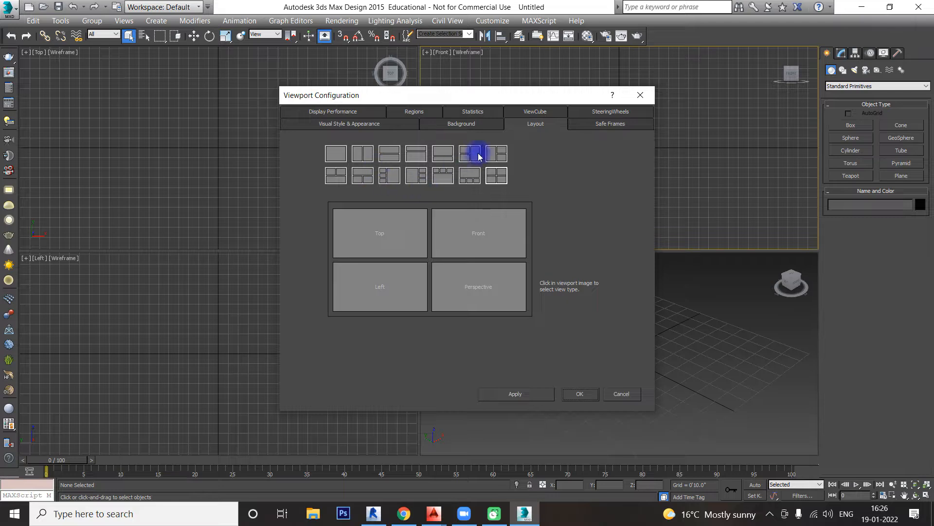
click(498, 176)
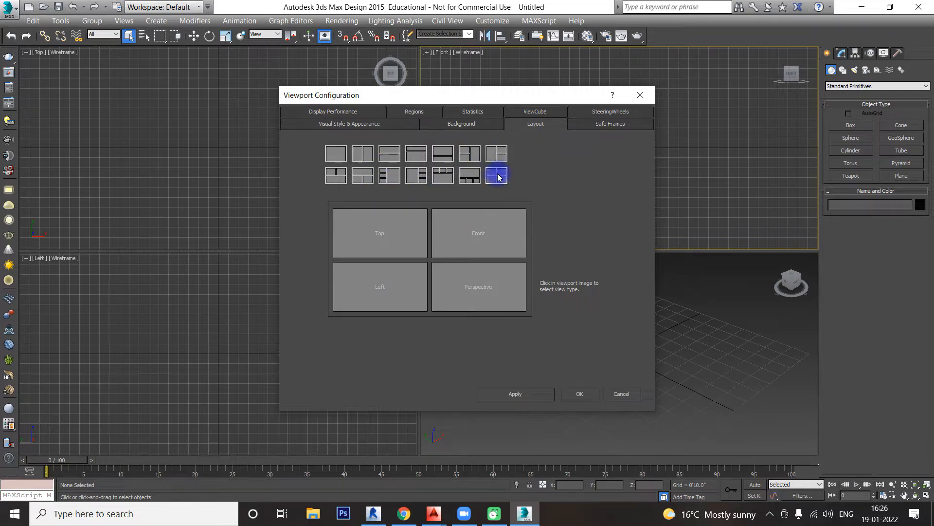
click(386, 159)
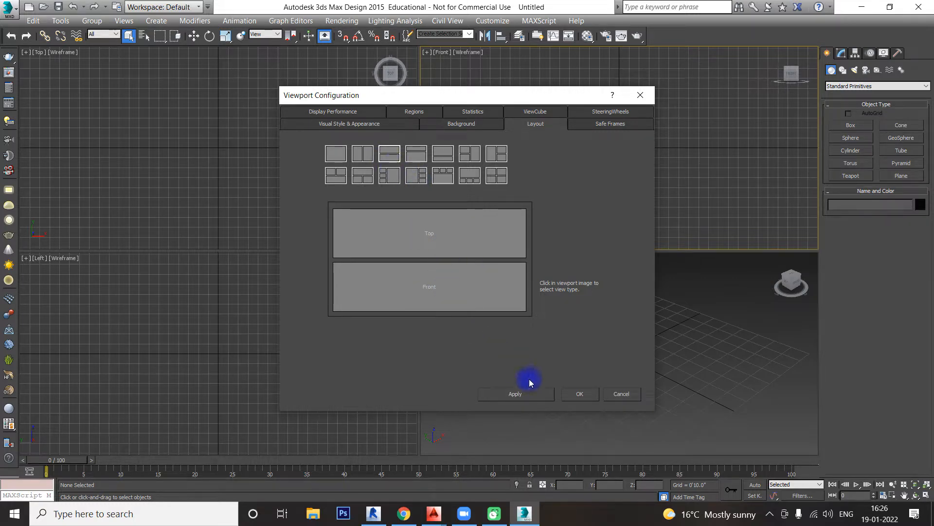
click(534, 393)
Step: Apply the three-view layout with Top and Front side by side above a full-width Left view
drag(520, 99, 618, 120)
click(435, 199)
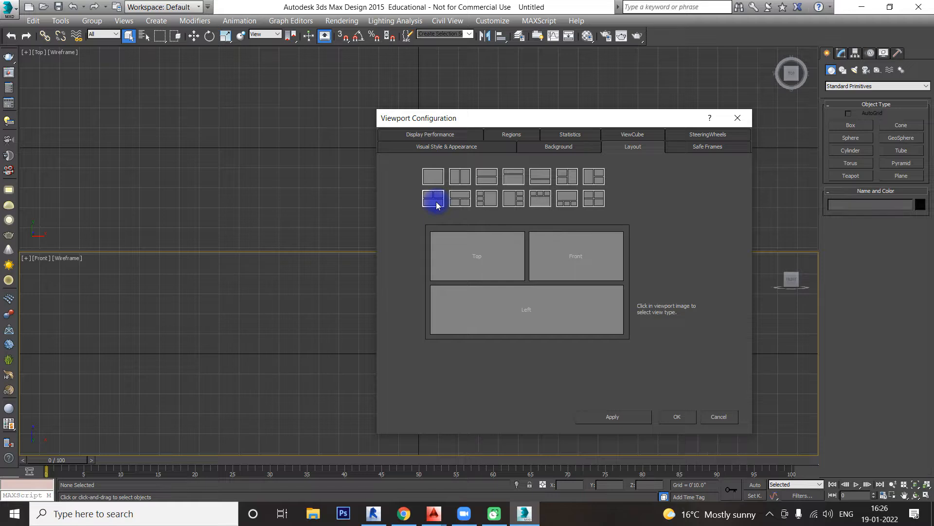
click(613, 417)
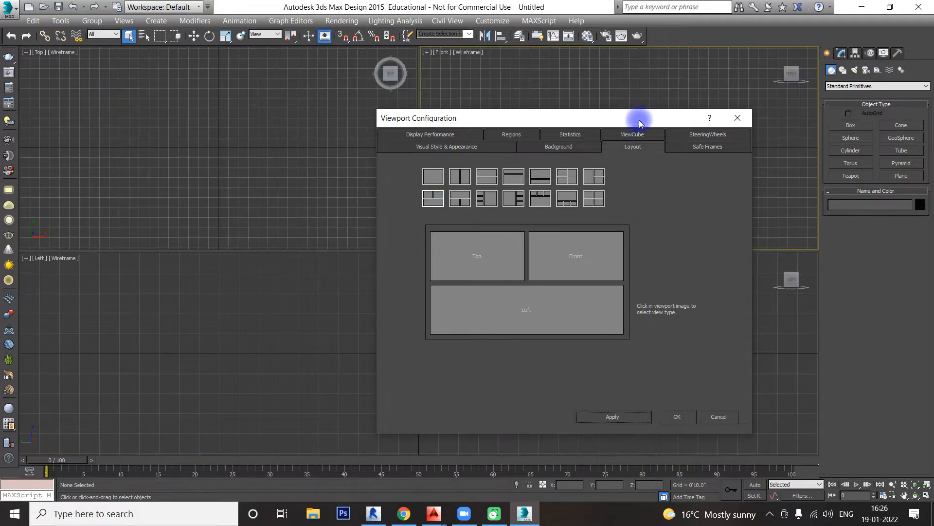
Step: Apply the equal four-view layout with Top, Front, Left and Perspective, and close the viewport configuration
drag(640, 119, 563, 106)
click(516, 187)
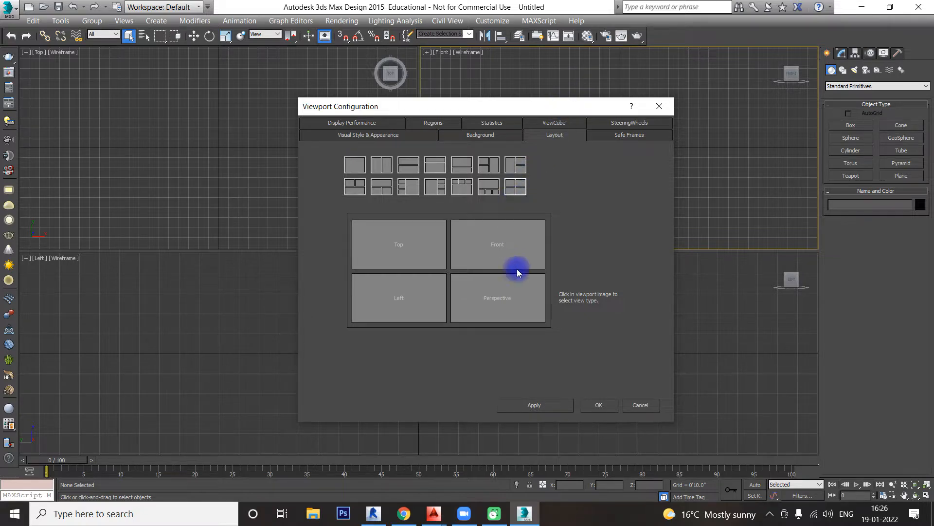
click(542, 405)
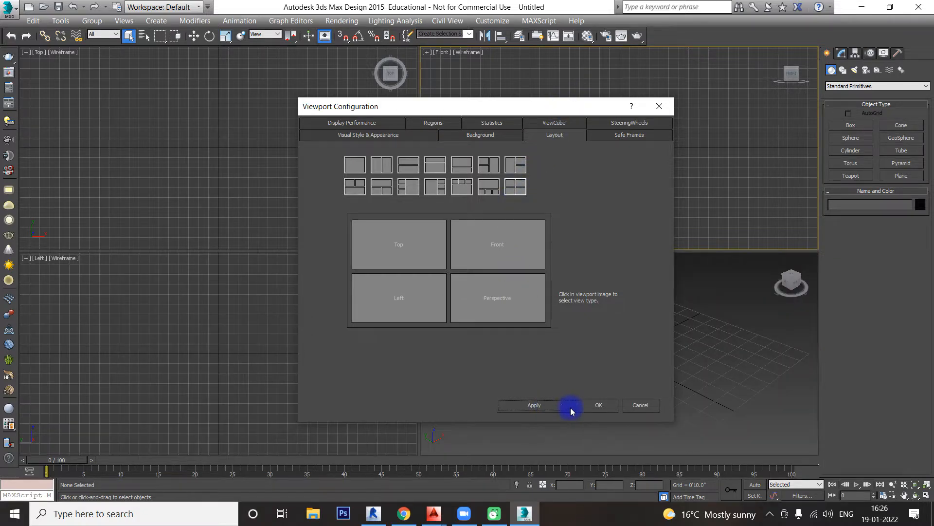
click(599, 406)
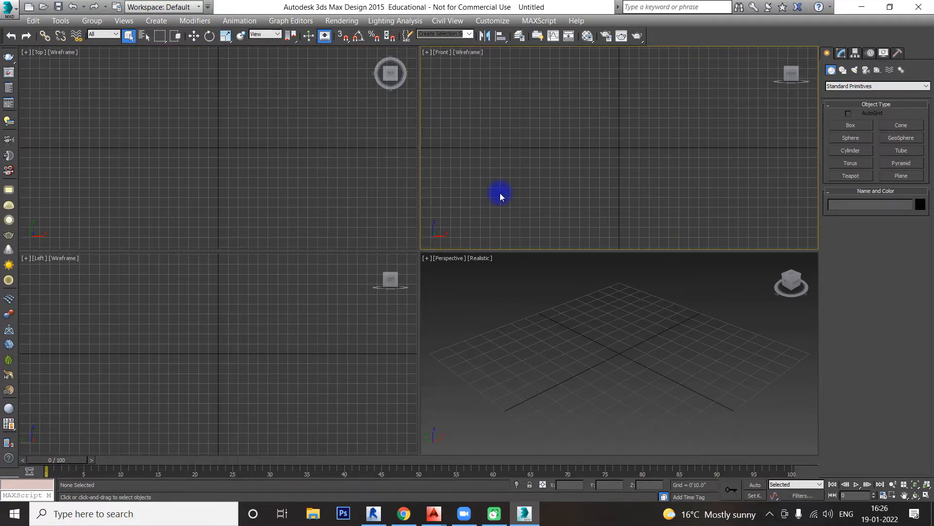
Step: Reopen the viewport configuration, examine its layout choices, and accept the four-view layout
click(499, 346)
click(357, 273)
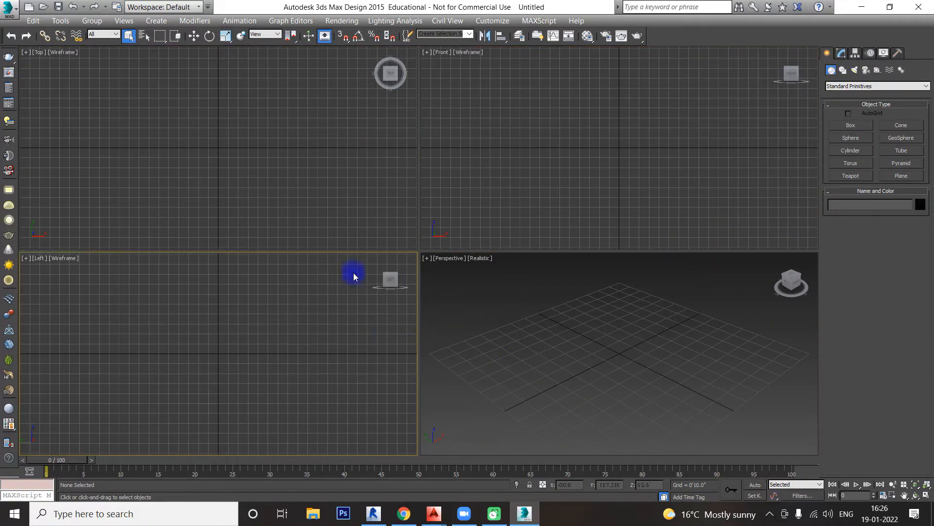
click(128, 21)
click(150, 59)
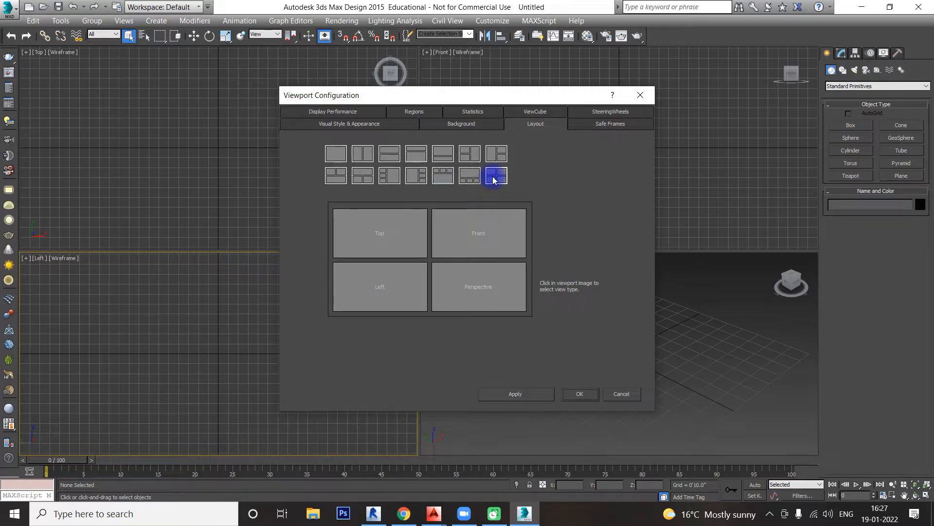
click(582, 394)
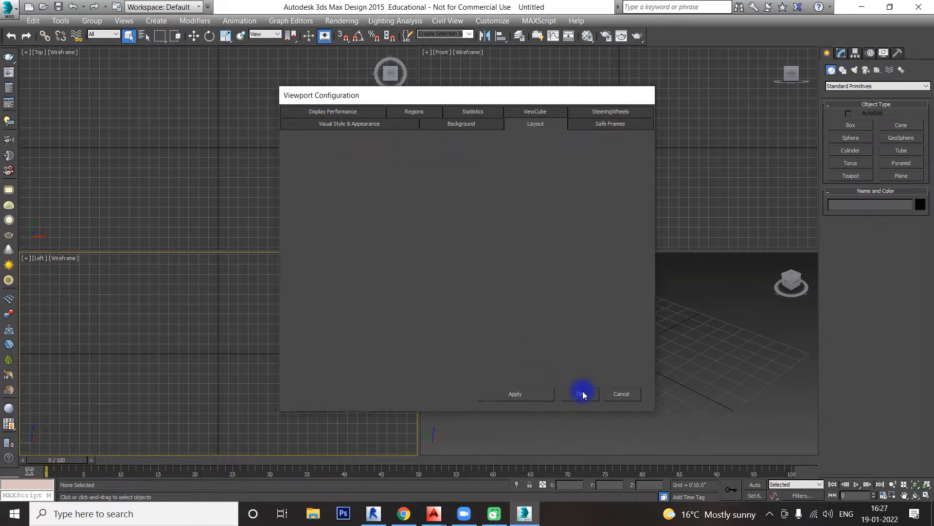
click(584, 379)
click(481, 195)
click(379, 191)
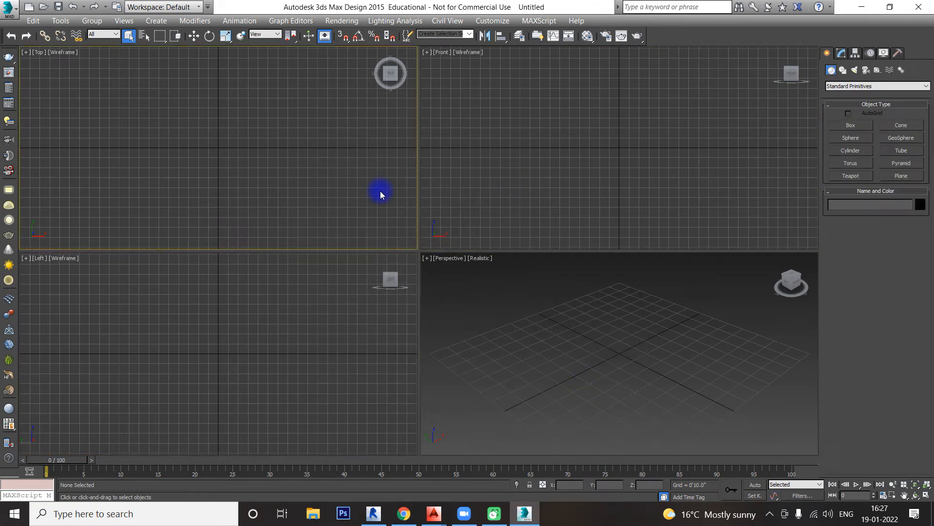
click(356, 327)
click(472, 324)
click(477, 170)
Step: Toggle the grid off and back on in the Top viewport and in the Front viewport
click(359, 156)
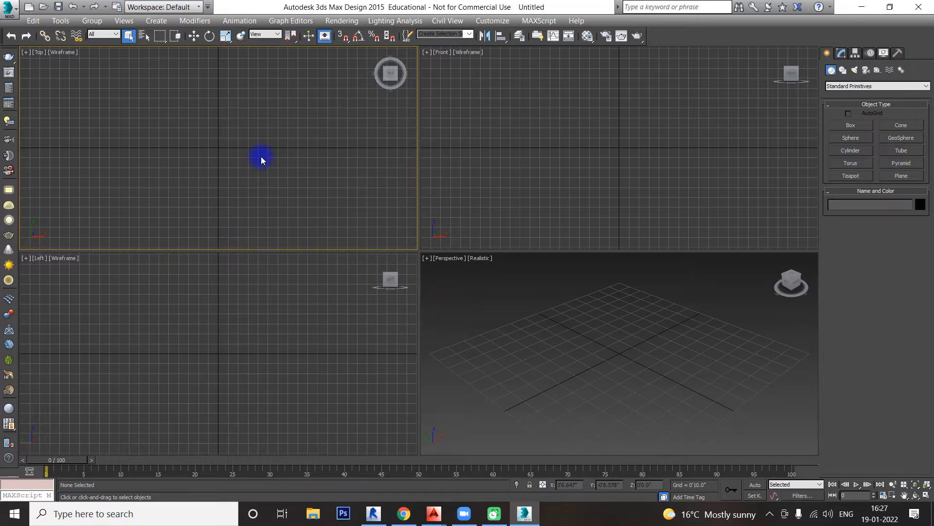
key(g)
key(g)
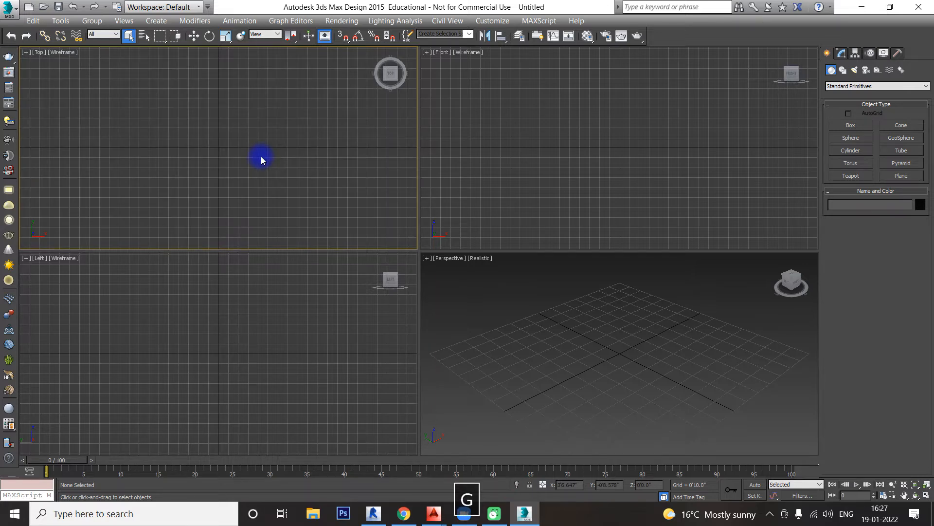
key(g)
key(g)
click(619, 163)
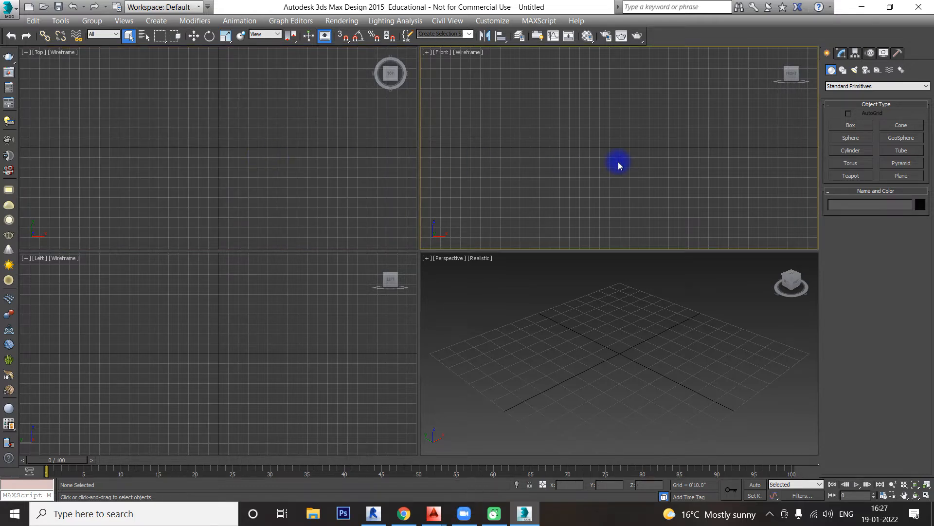
key(g)
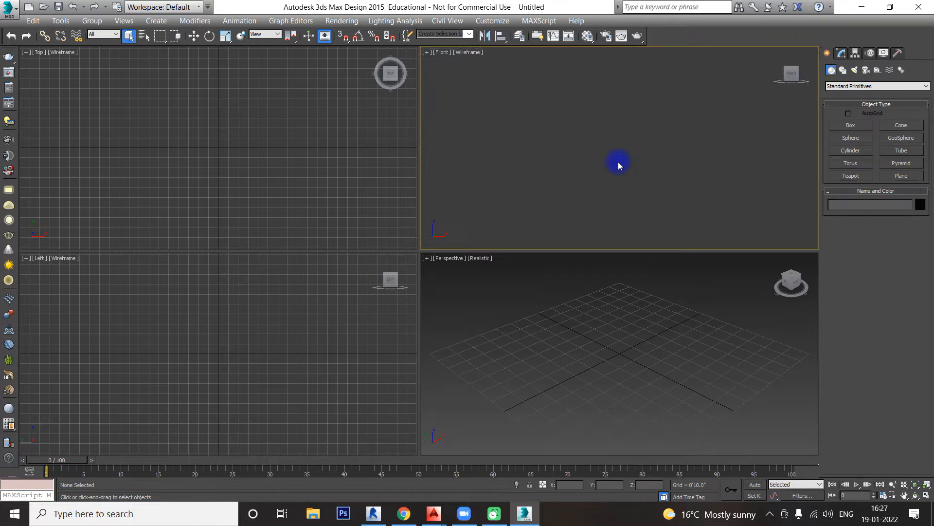
key(g)
Step: Toggle the grid off and back on in the Left viewport and in the Perspective viewport
click(317, 340)
key(g)
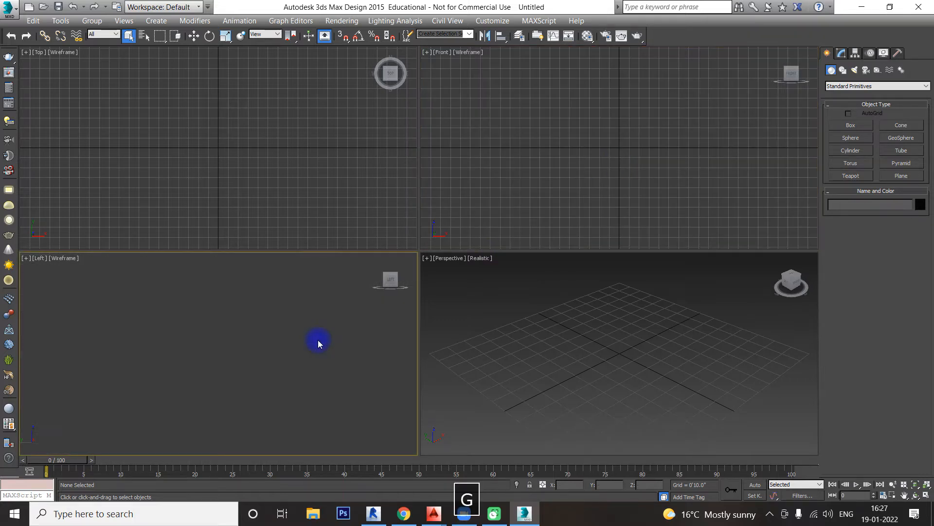
key(g)
click(593, 363)
key(g)
key(g)
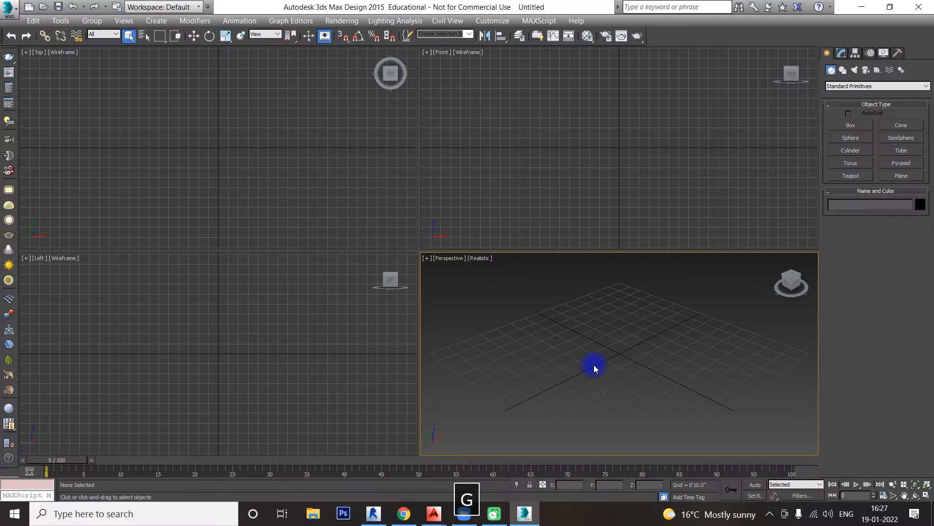
click(321, 220)
click(484, 204)
click(499, 323)
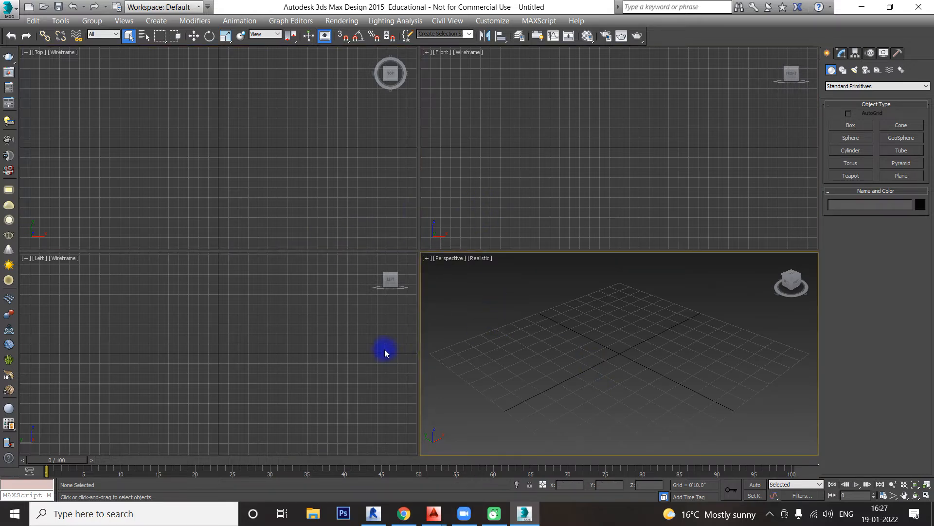
click(384, 349)
click(330, 224)
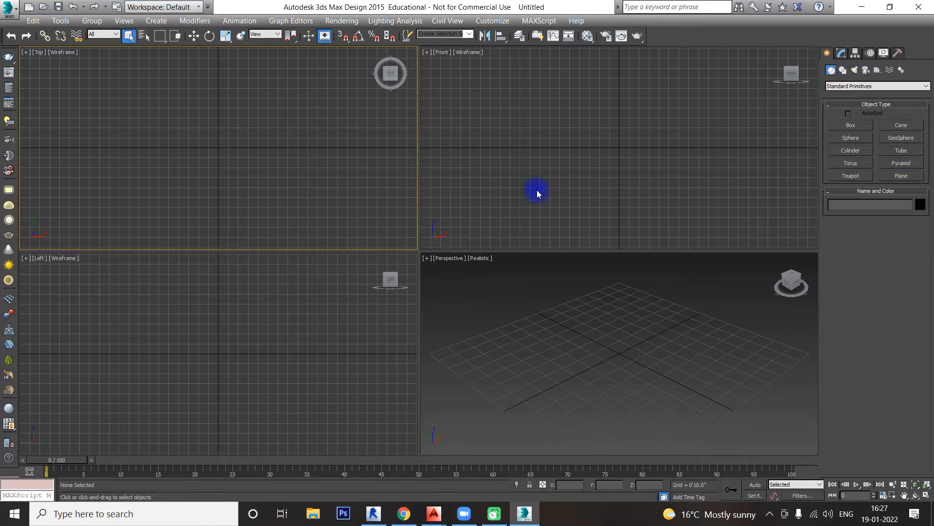
Step: Open the Units Setup dialog and move it higher on the screen
click(492, 21)
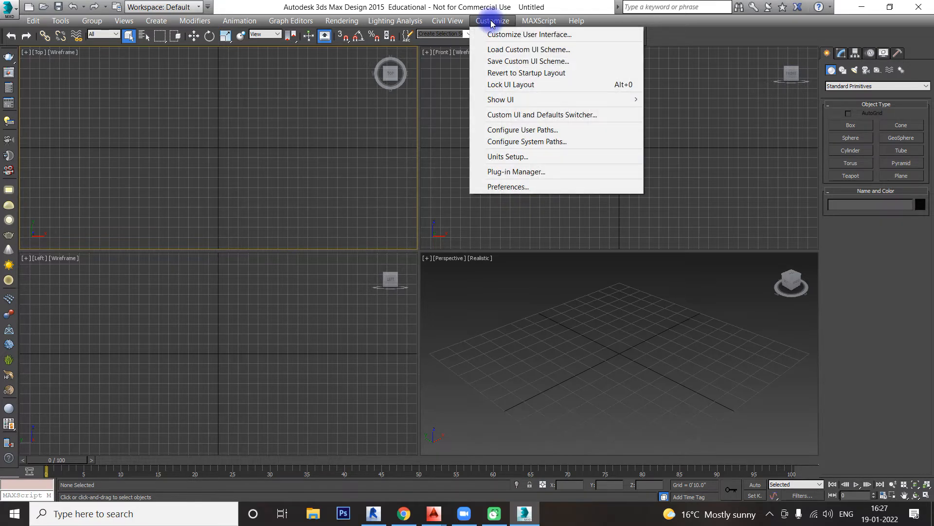
click(529, 161)
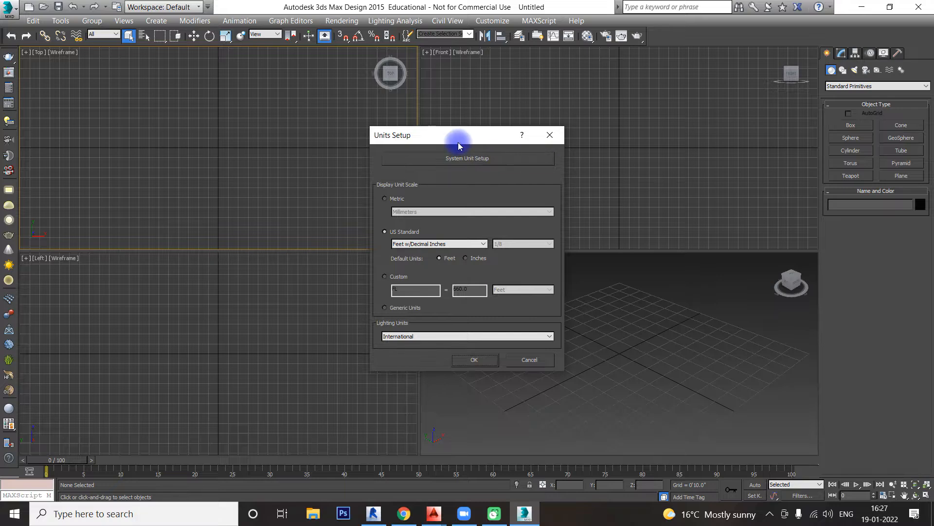
drag(457, 142, 468, 77)
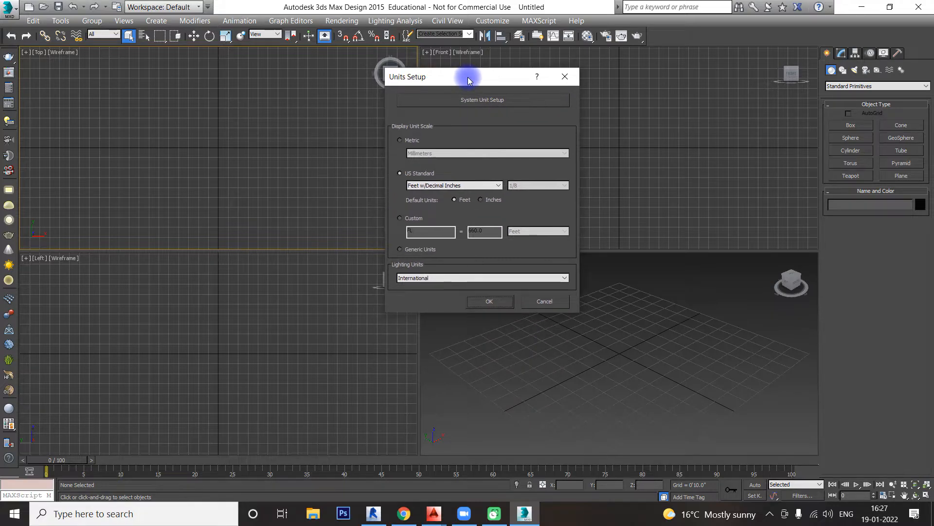
Step: Switch the display unit scale to Metric and review the available metric units, keeping Millimeters
click(402, 141)
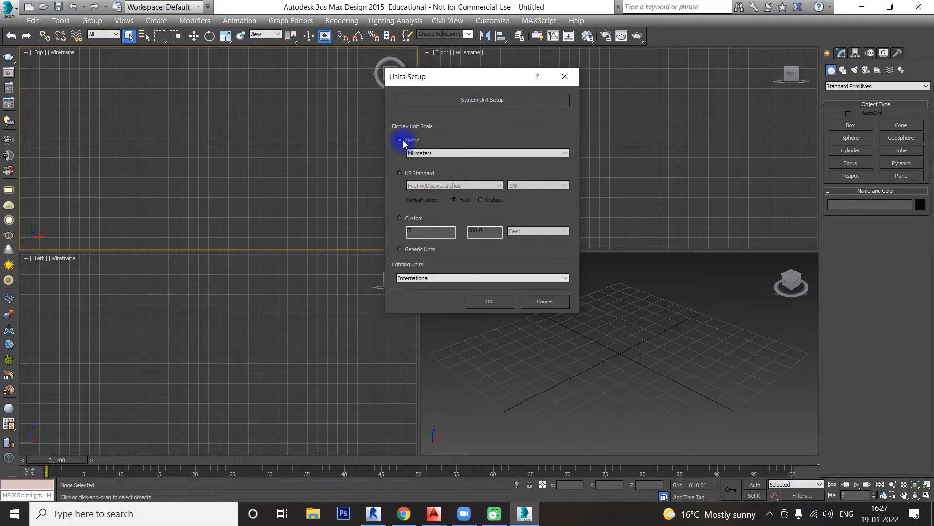
click(427, 154)
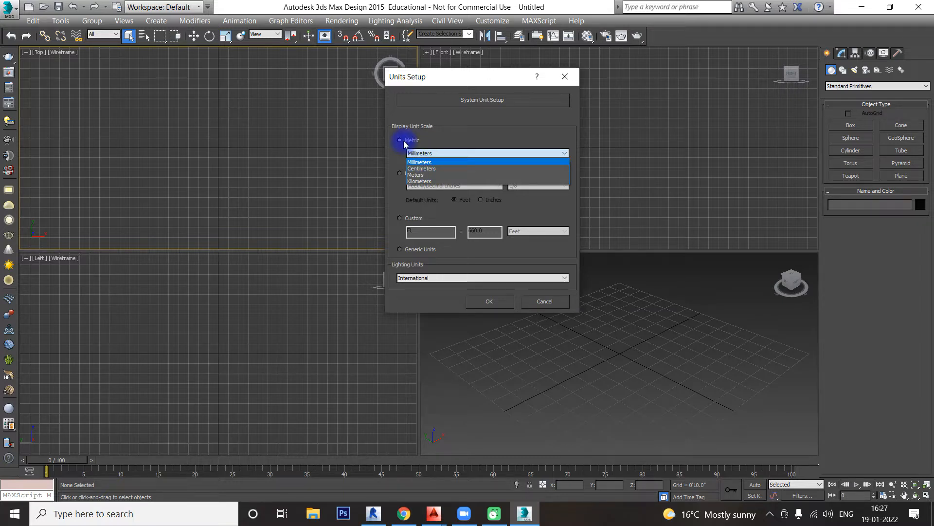
click(452, 135)
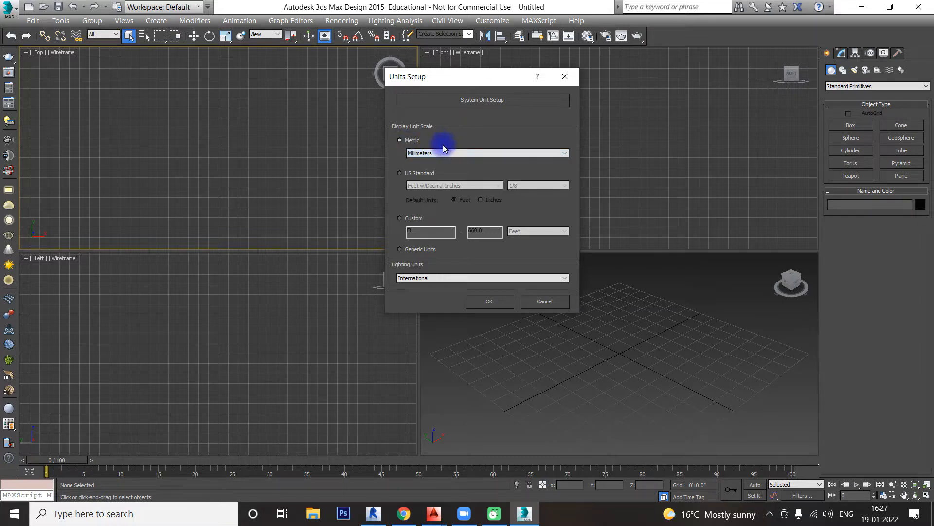
Step: Set the display unit scale to US Standard with Feet w/Decimal Inches and apply the units setup
click(408, 174)
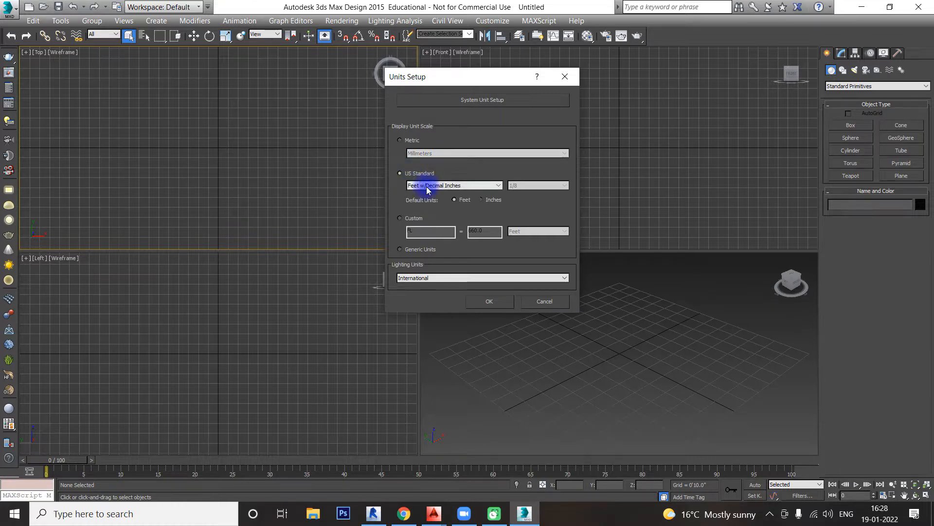
click(454, 185)
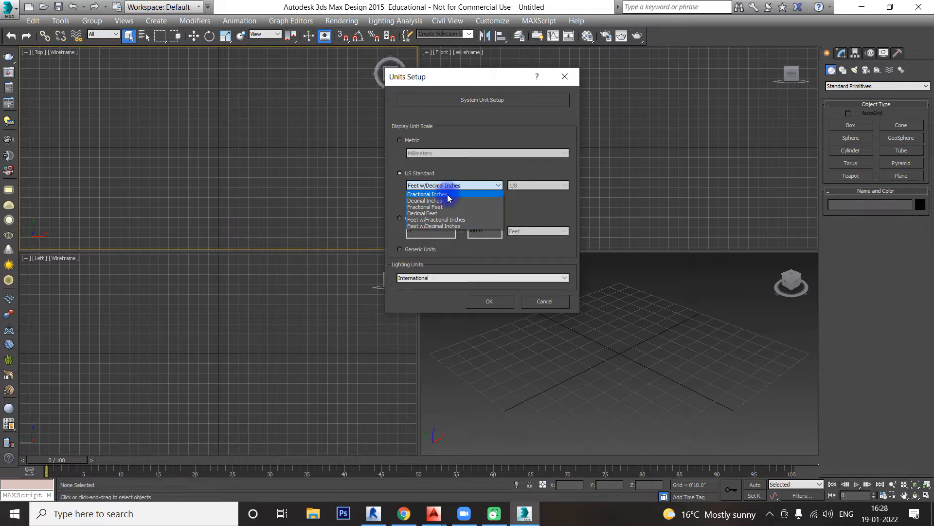
click(439, 227)
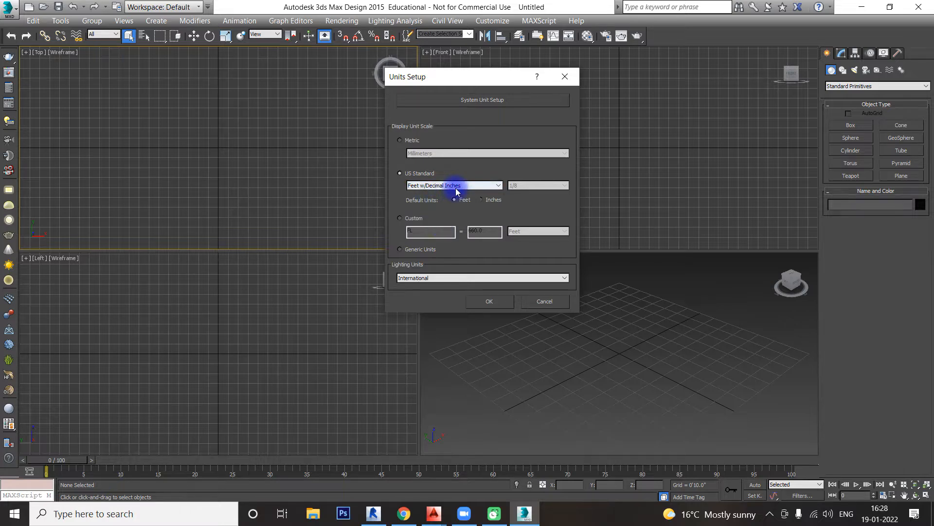
click(496, 302)
Step: Make each of the four viewports active in turn, finishing with the Top viewport
click(526, 207)
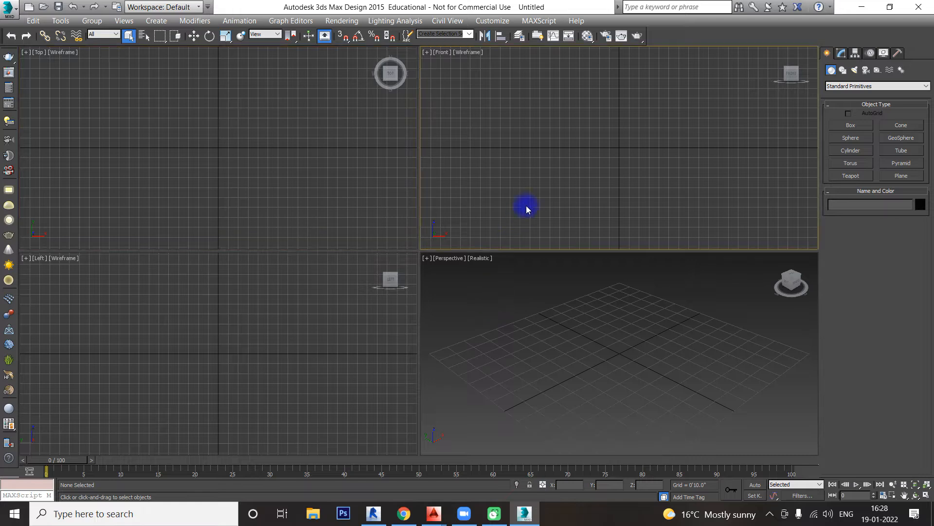
click(390, 209)
click(352, 295)
click(501, 287)
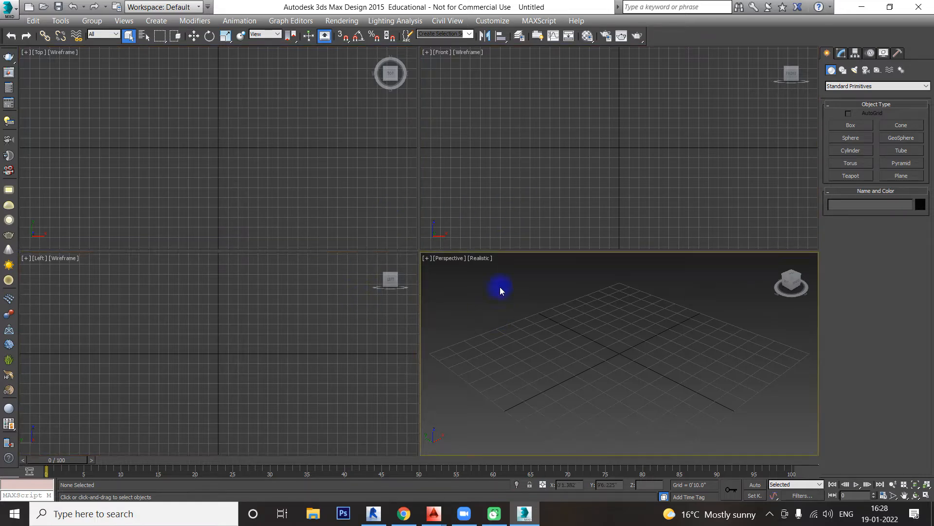
click(499, 220)
click(324, 203)
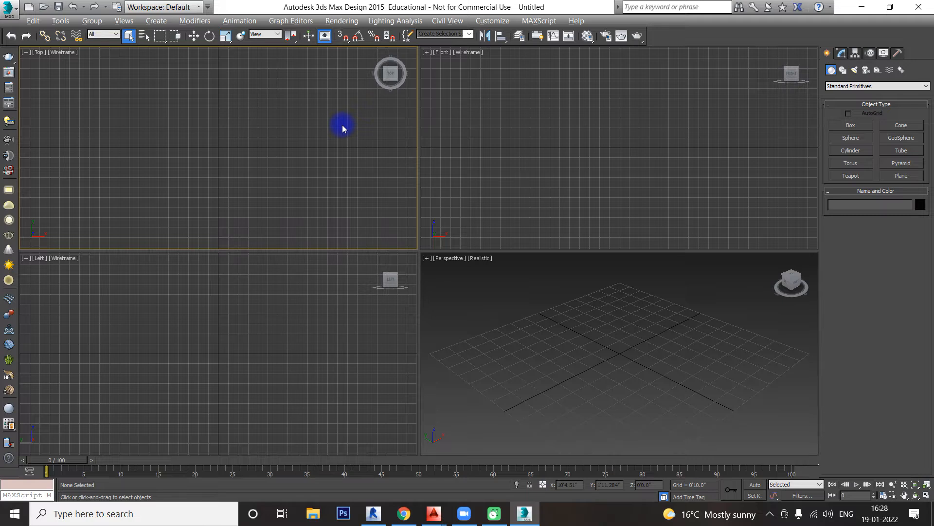
Step: Maximize and restore the Top viewport, and do the same with the Perspective viewport
key(alt+w)
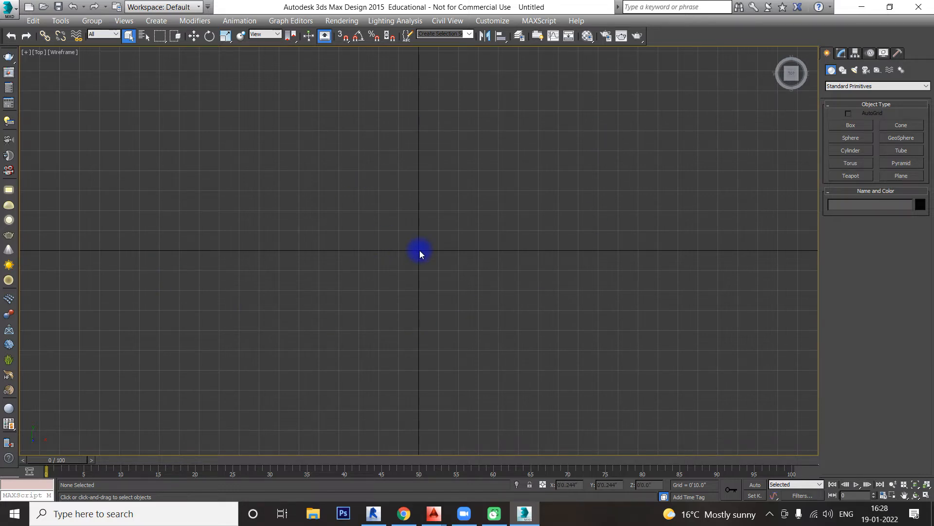
key(alt+w)
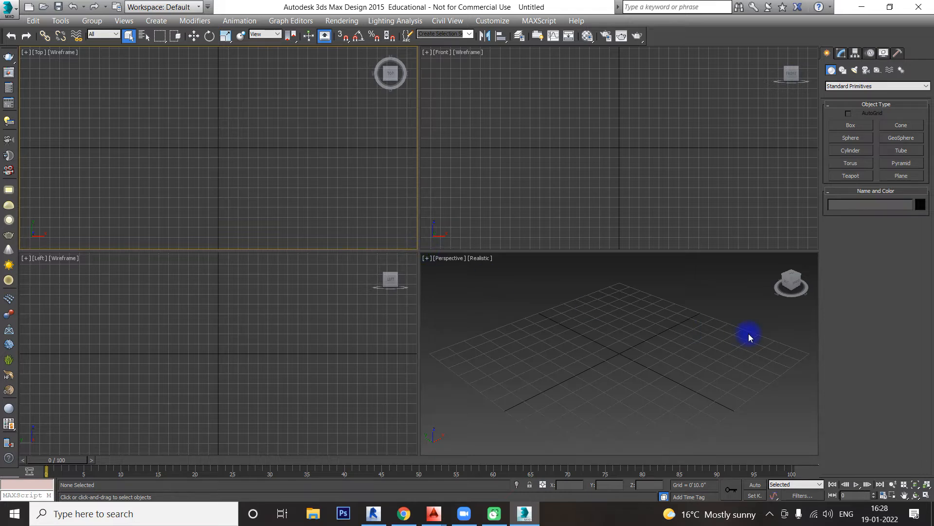
click(568, 358)
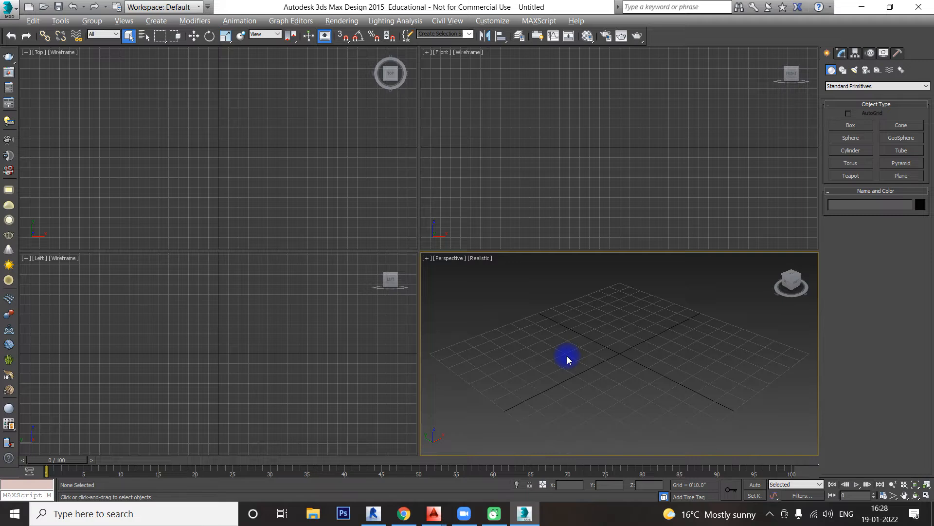
key(alt+w)
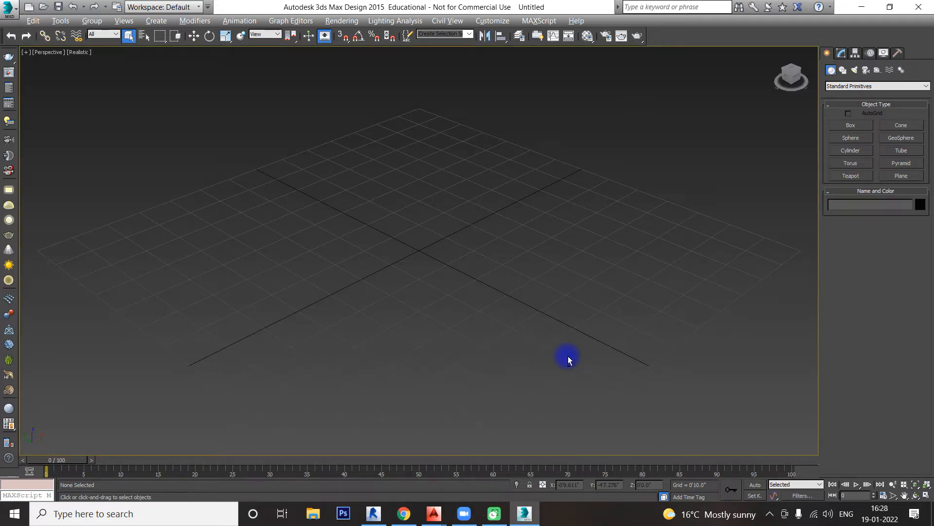
key(alt+w)
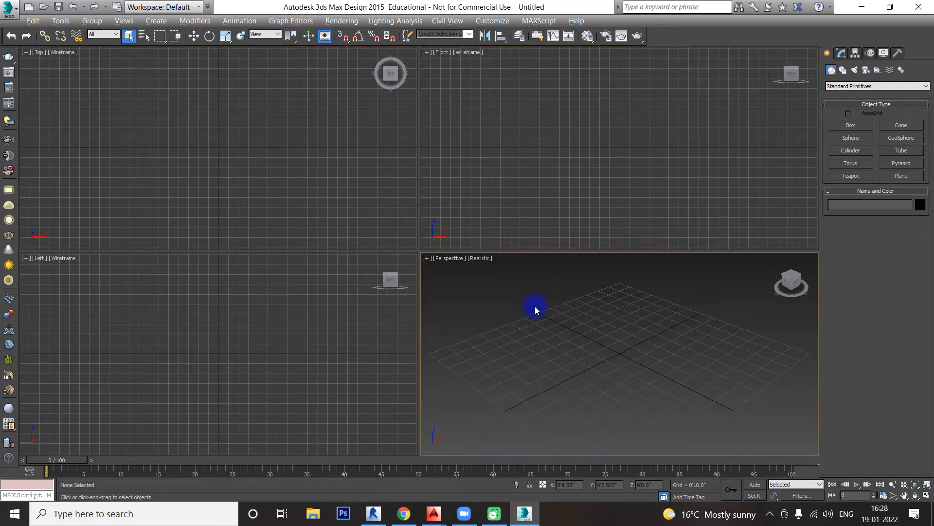
Step: Maximize the Perspective viewport, switch it through the Top, Front, Left and Perspective views, and restore the four-viewport layout
key(alt+w)
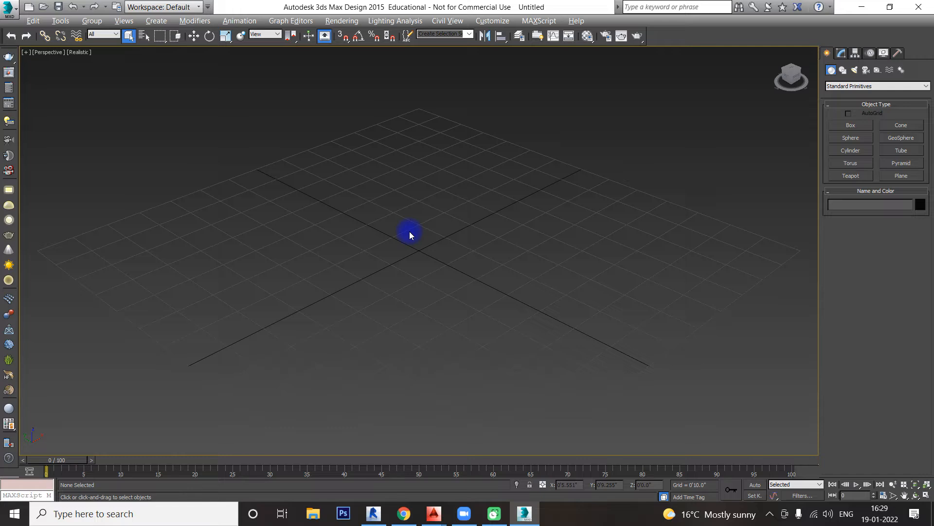
key(t)
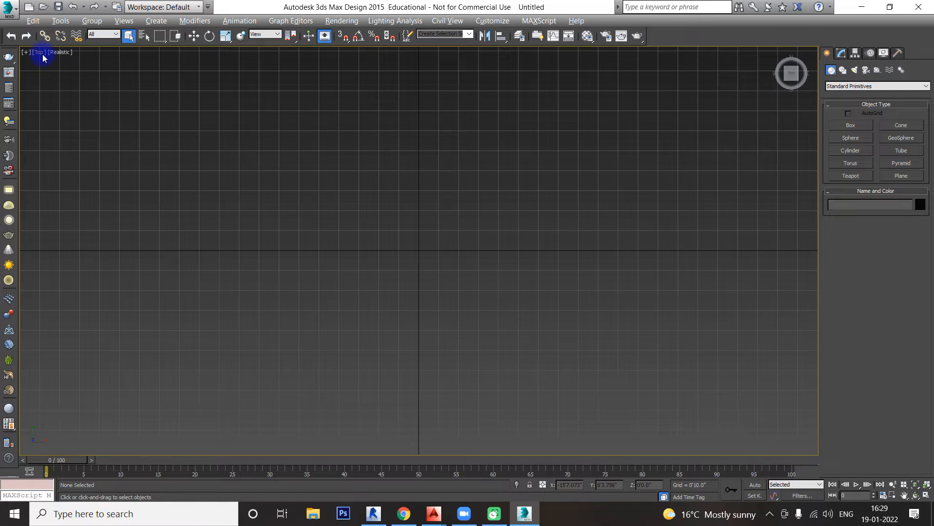
key(f)
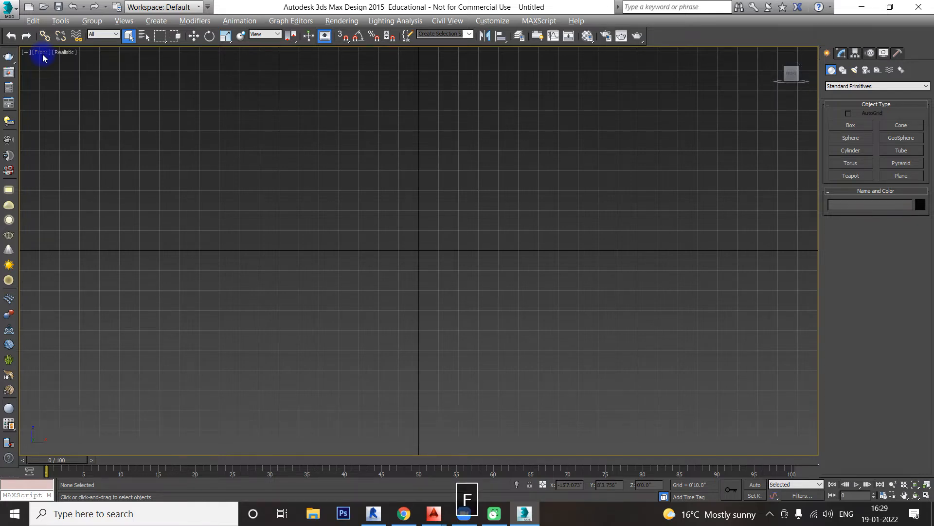
key(l)
key(p)
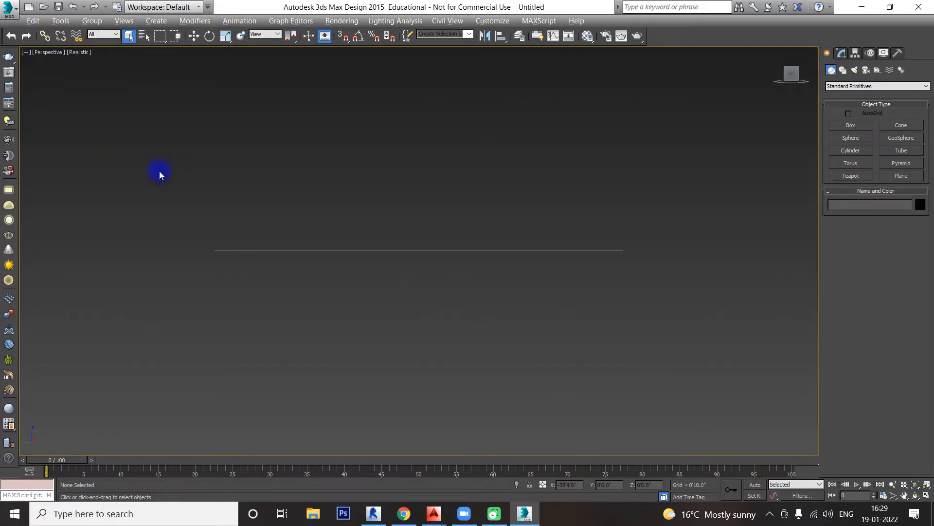
alt+middle_drag(159, 171, 439, 281)
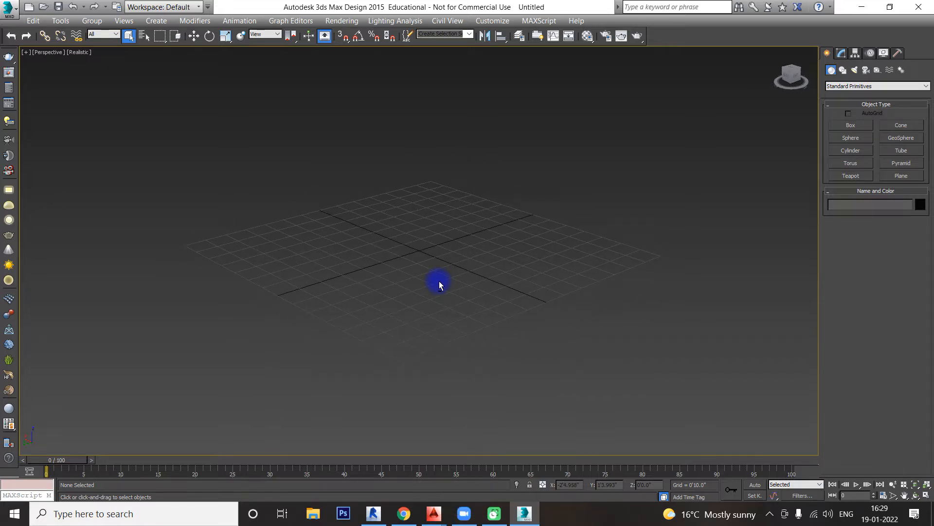
key(alt+w)
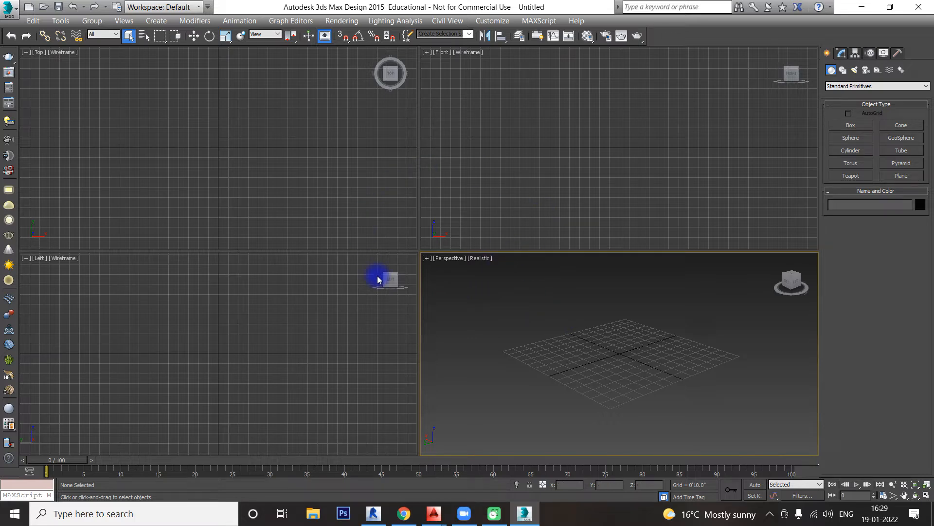
Step: Create a Standard Primitives box in the Top viewport, about 5'4.7" long, 9'1.3" wide and 2'10.3" high
click(830, 85)
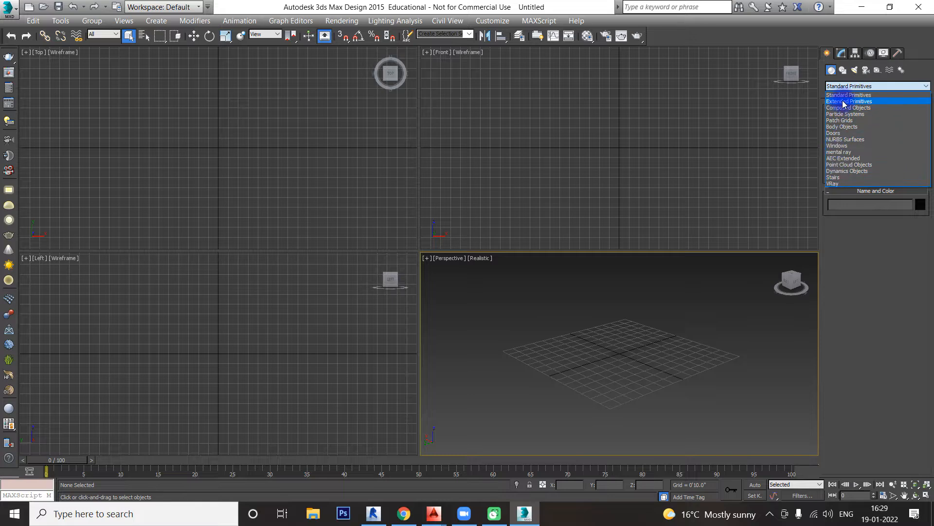
click(851, 95)
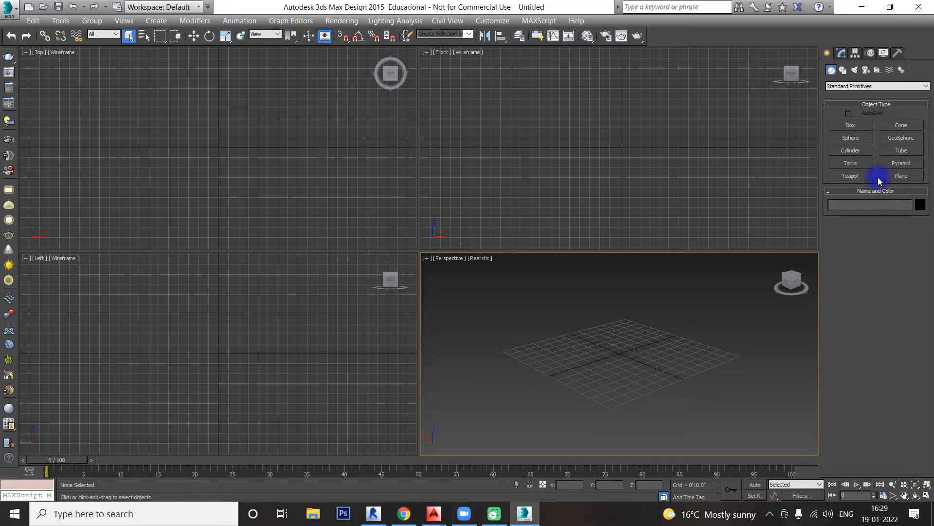
click(853, 125)
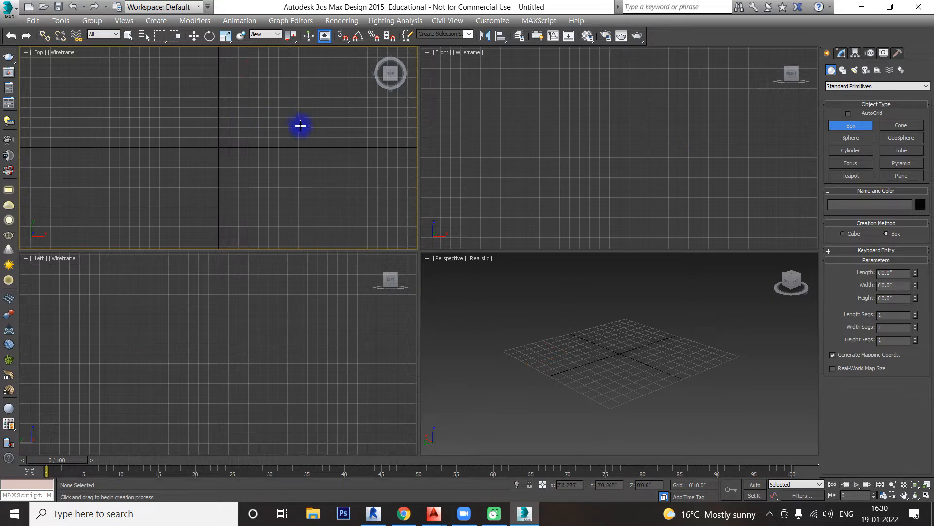
click(236, 123)
drag(236, 123, 345, 188)
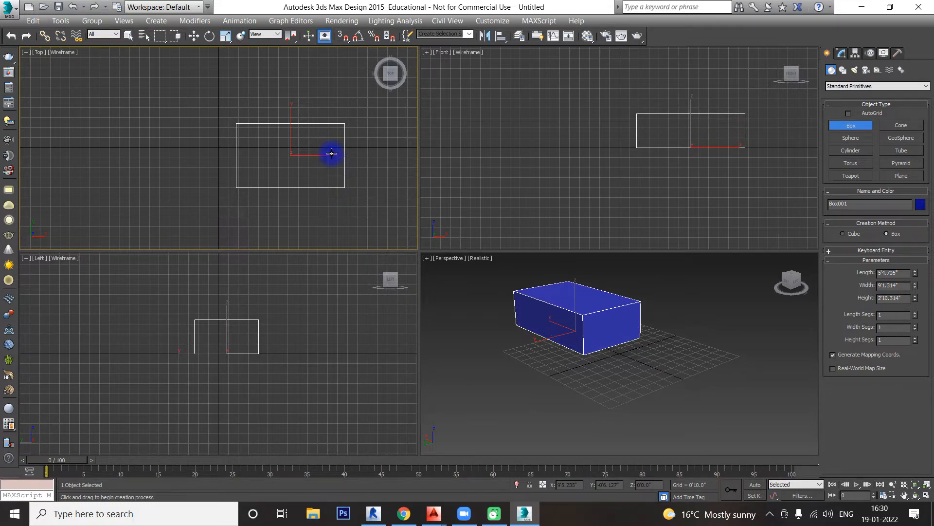
click(331, 153)
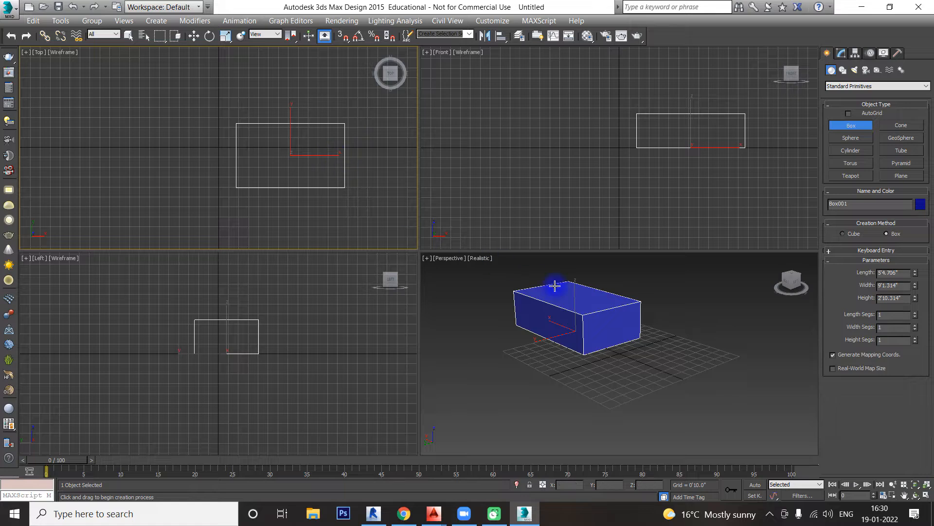
Step: Increase the box's length and adjust its width to about 9'4.6" and its height to about 4'0.7"
click(642, 340)
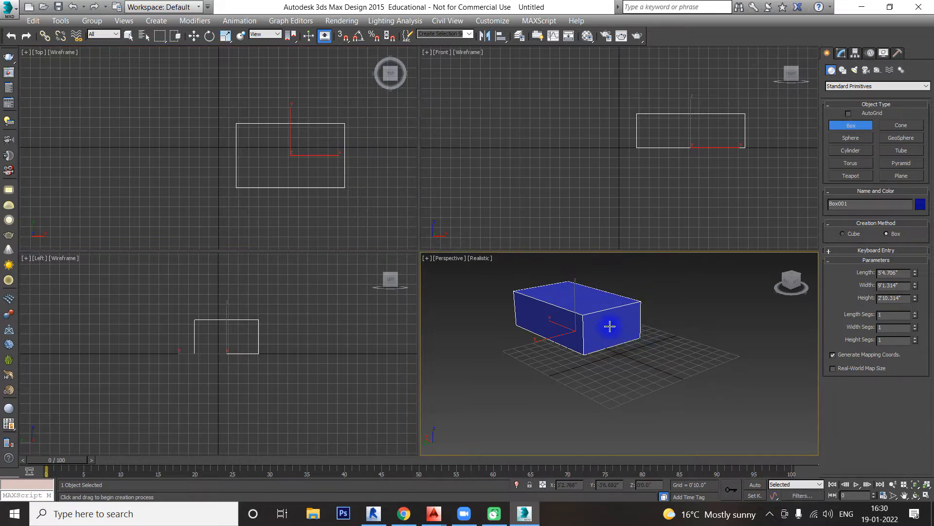
middle_drag(610, 326, 615, 344)
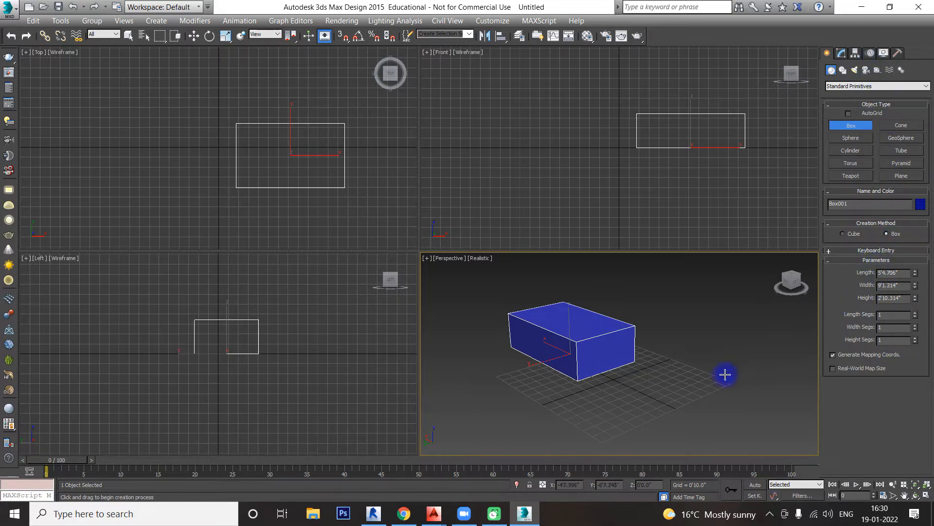
alt+middle_drag(701, 382, 660, 381)
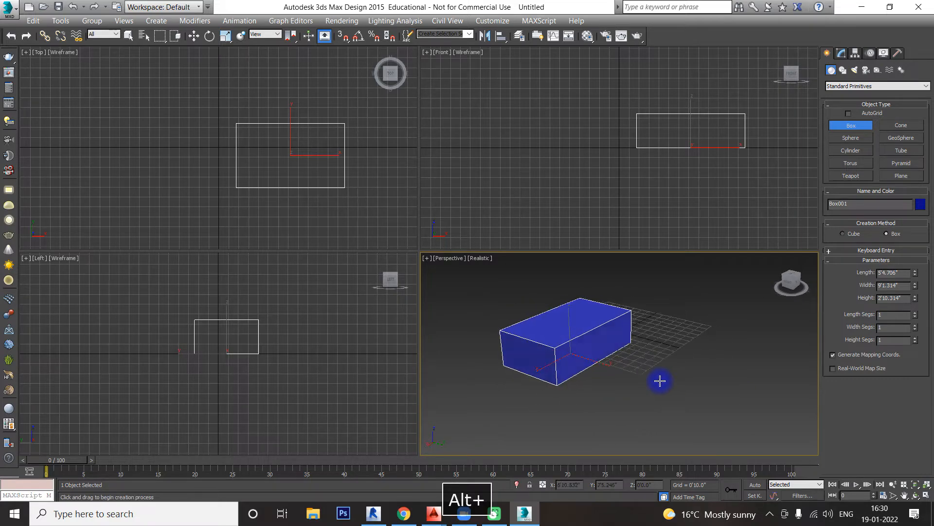
middle_drag(707, 348, 695, 357)
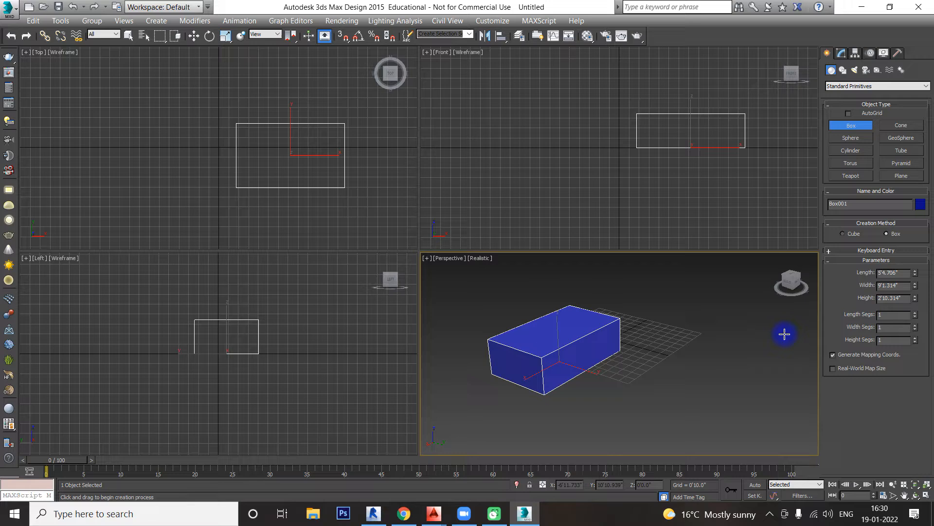
mouse_move(914, 275)
mouse_down()
mouse_move(911, 202)
mouse_move(911, 250)
mouse_move(901, 267)
mouse_move(917, 272)
mouse_move(924, 247)
mouse_move(931, 277)
mouse_move(918, 265)
mouse_move(907, 273)
mouse_up()
Step: Set the box's length to 5', its width to 3' and its height to 2"
click(907, 273)
text(5)
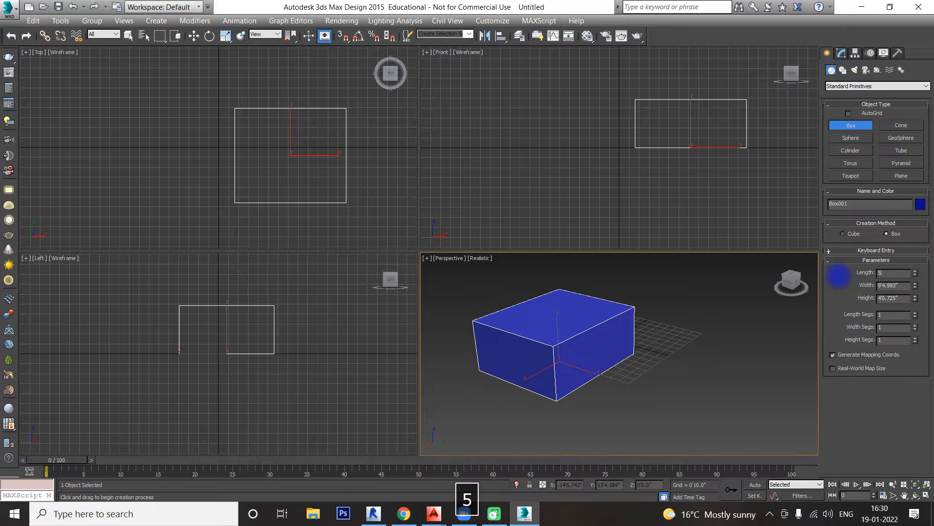
key(Return)
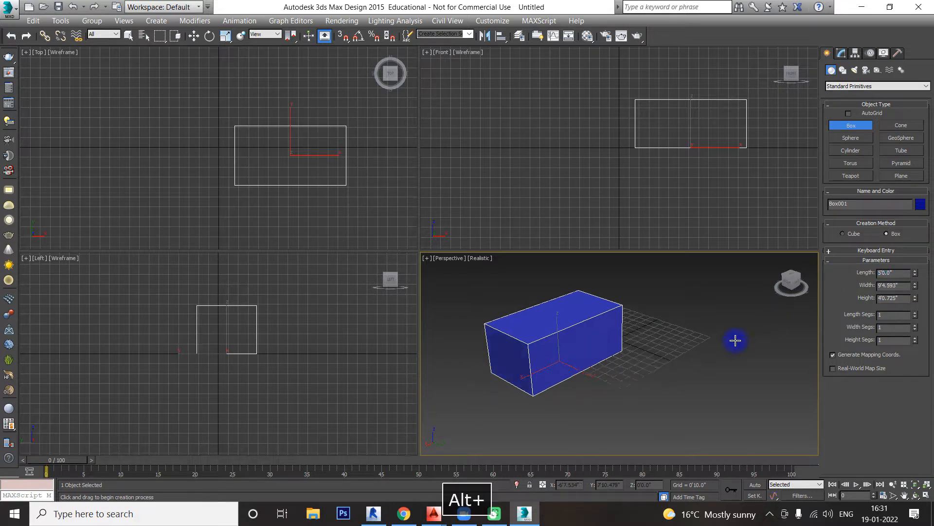
alt+middle_drag(734, 337, 819, 333)
click(900, 288)
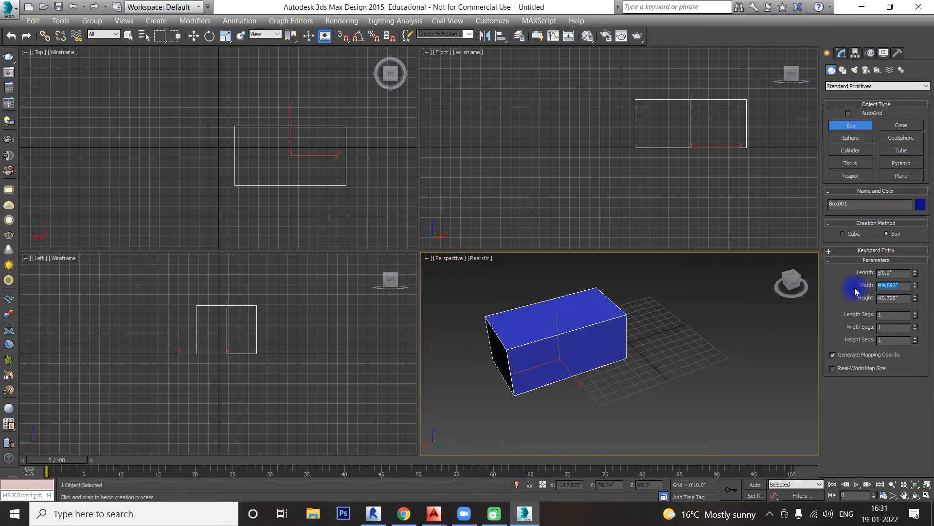
text(3)
key(Return)
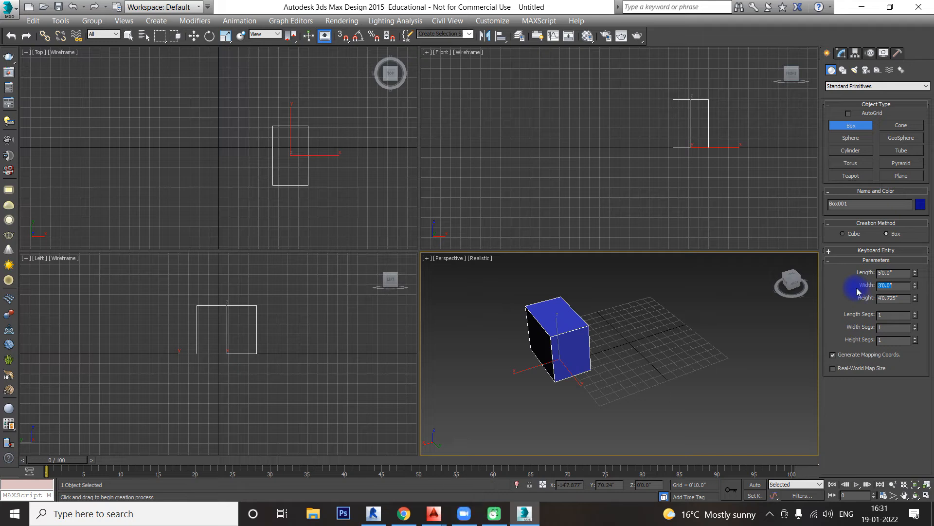
click(893, 298)
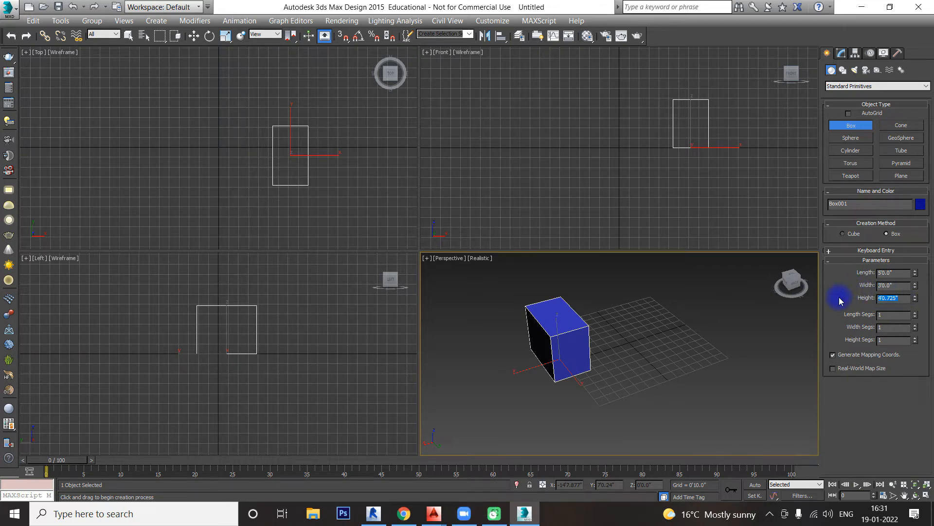
text(2")
key(Return)
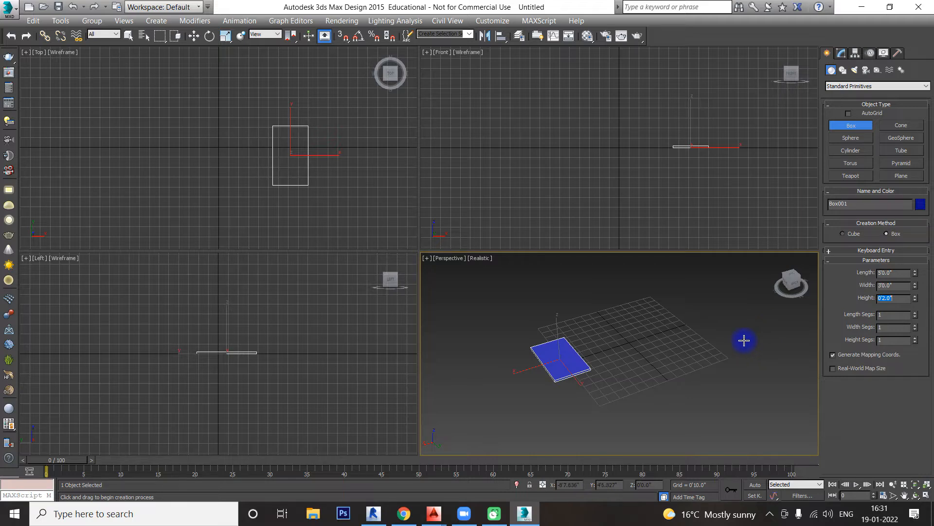
Step: Exit box creation, deselect the box, and select it again in the Perspective viewport
key(Escape)
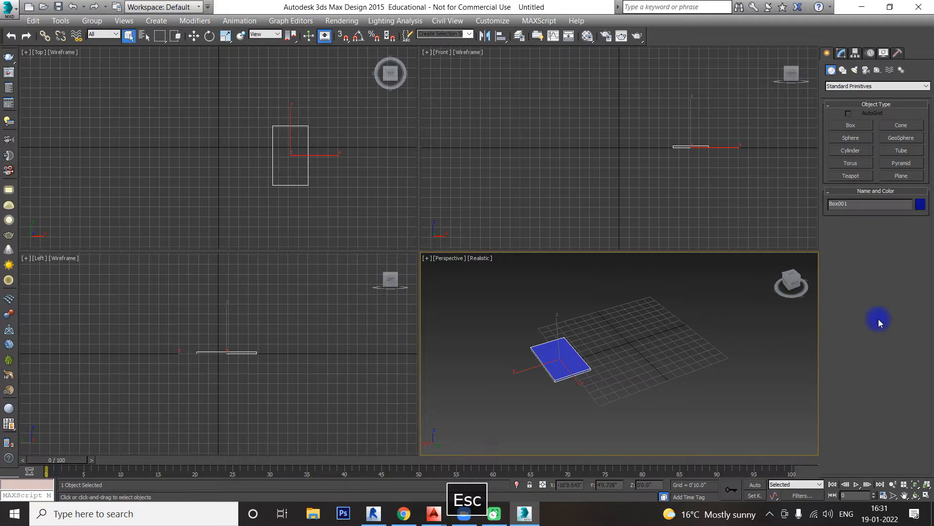
click(733, 390)
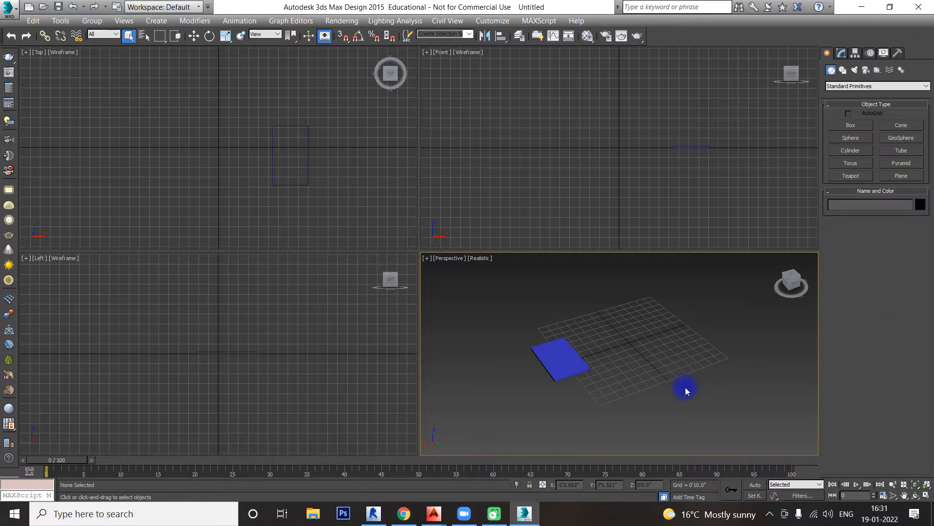
click(572, 365)
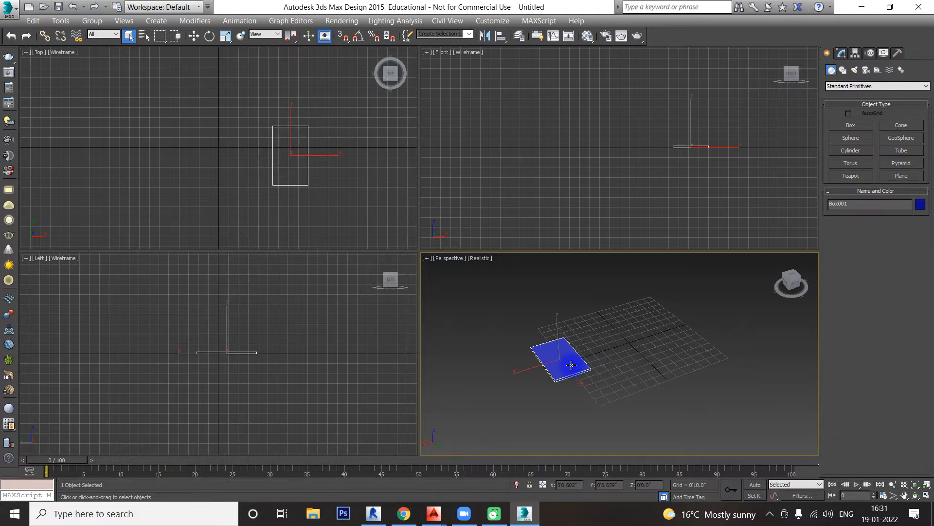
Step: Change the selected box's width to 5' and its length to 3'
scroll(572, 366, up, 2)
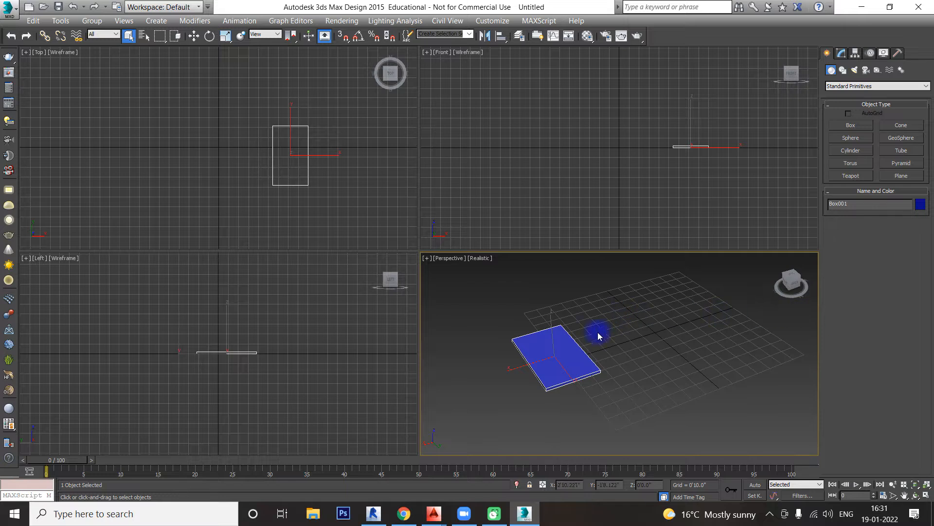
click(840, 59)
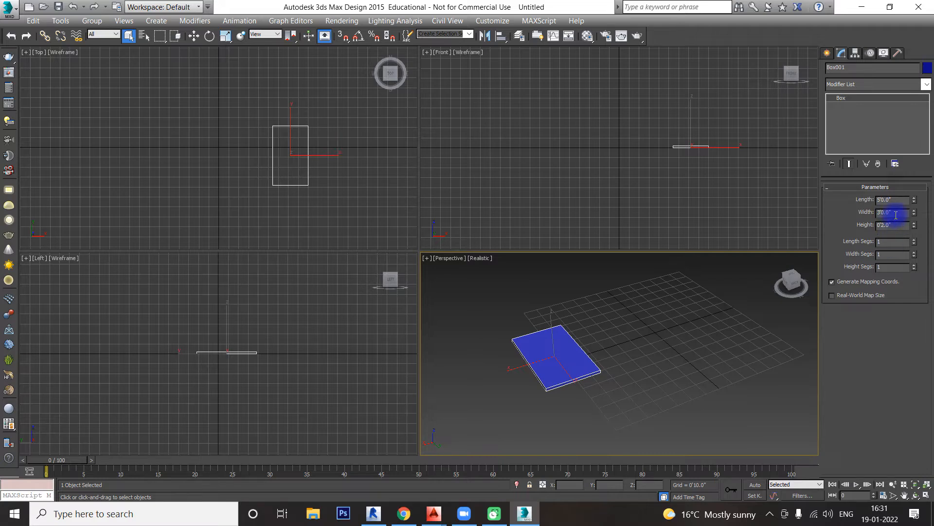
drag(896, 214, 866, 213)
text(5)
key(Return)
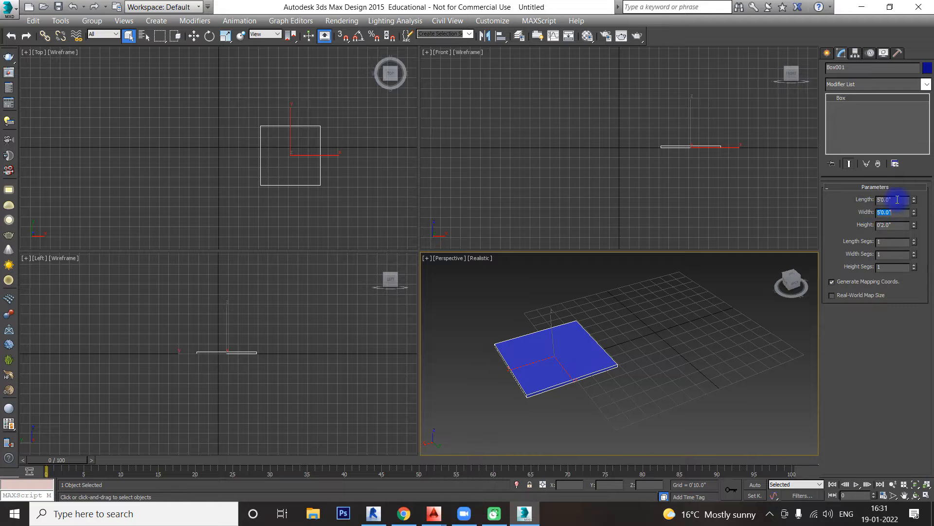
drag(896, 201, 805, 206)
text(3)
key(Return)
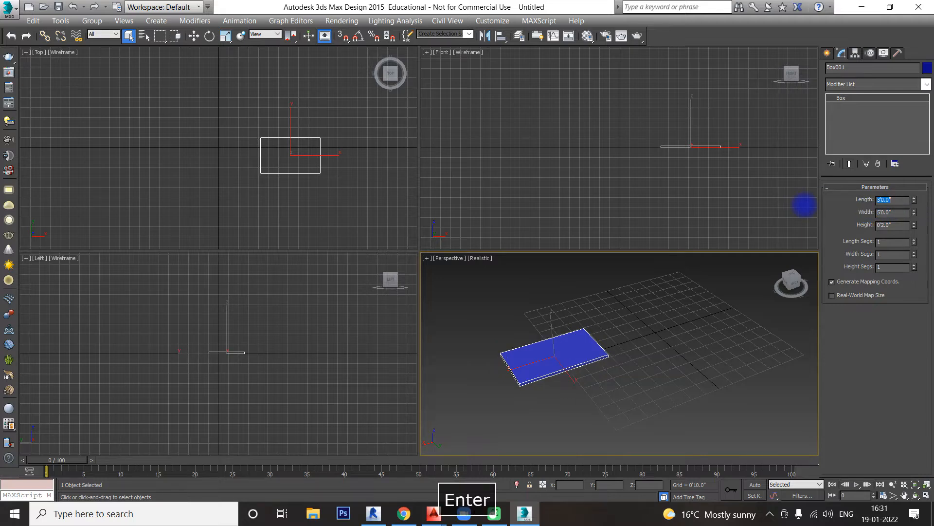
Step: Deselect the box and reselect it in the Perspective viewport, toggling the selection twice
click(664, 349)
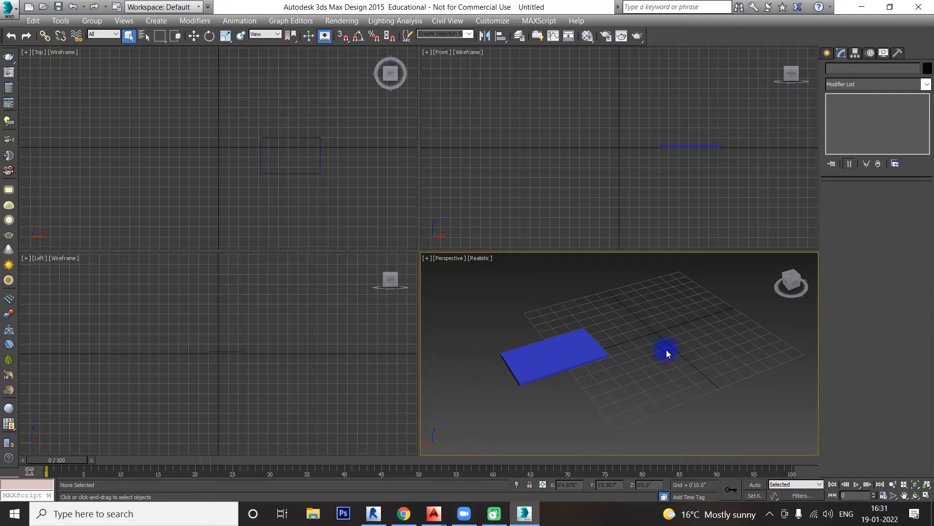
click(599, 344)
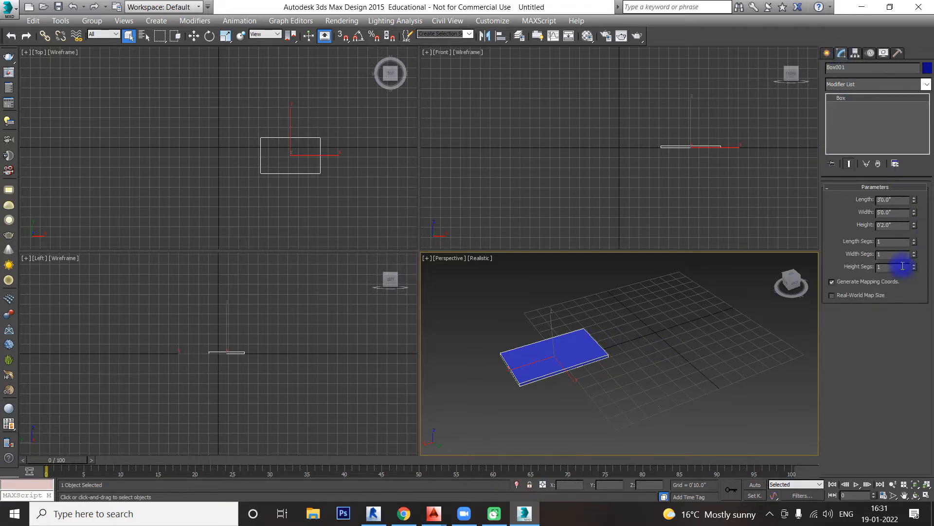
click(679, 330)
click(570, 340)
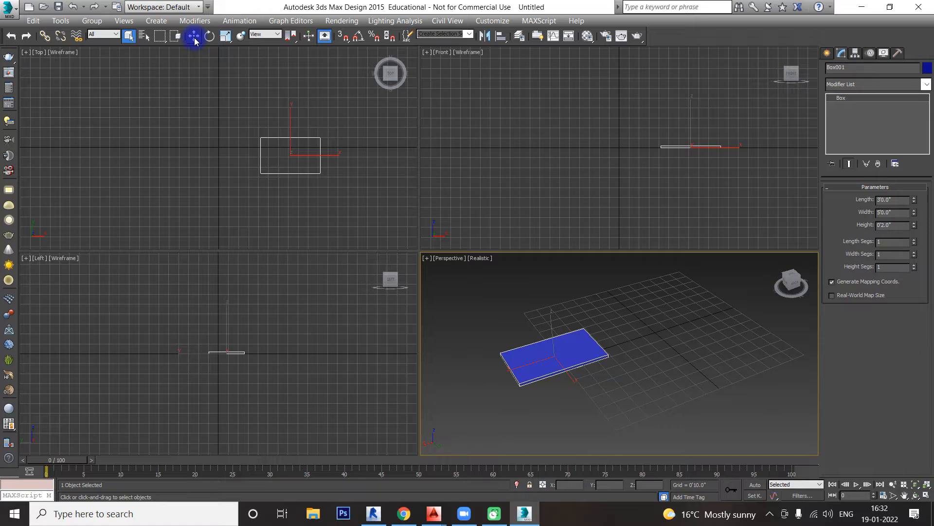
Step: Move the box in the Top viewport along X, along Y, and freely to about X 8'5.4", Y 0'10.3"
key(w)
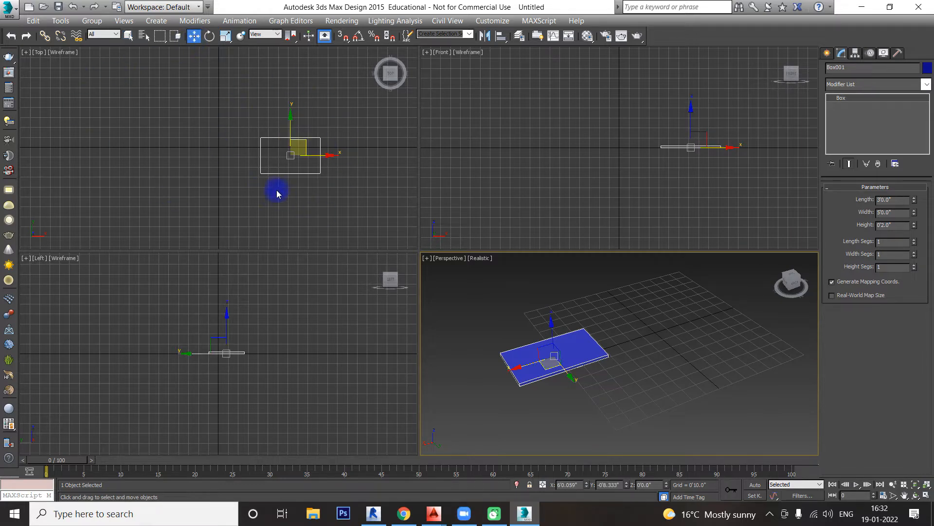
middle_drag(340, 196, 304, 195)
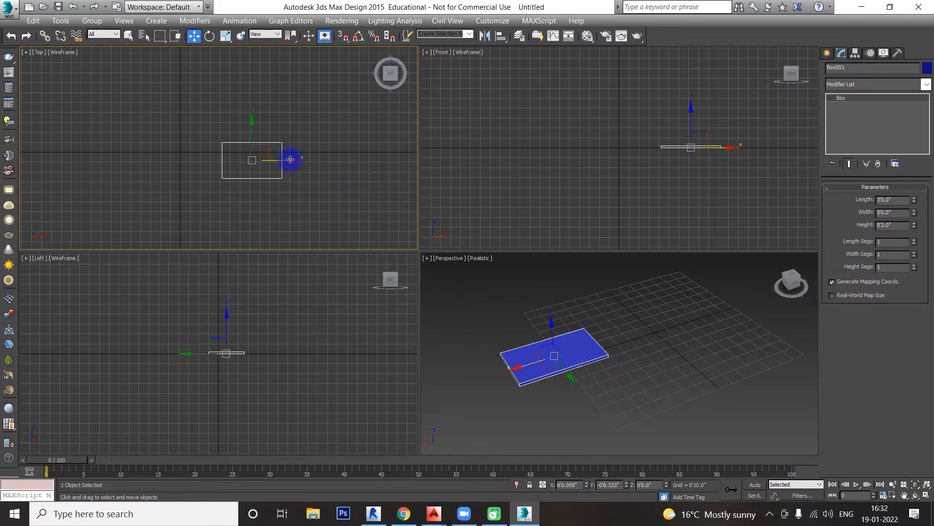
drag(290, 159, 304, 189)
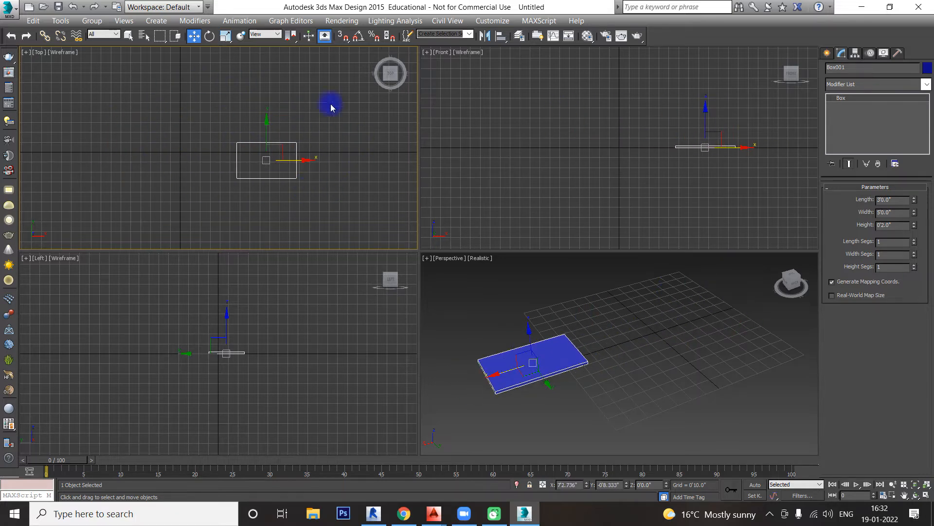
mouse_move(264, 125)
mouse_down()
mouse_move(262, 54)
mouse_move(265, 152)
mouse_move(271, 57)
mouse_move(196, 148)
mouse_move(305, 87)
mouse_move(209, 123)
mouse_move(317, 125)
mouse_move(262, 125)
mouse_up()
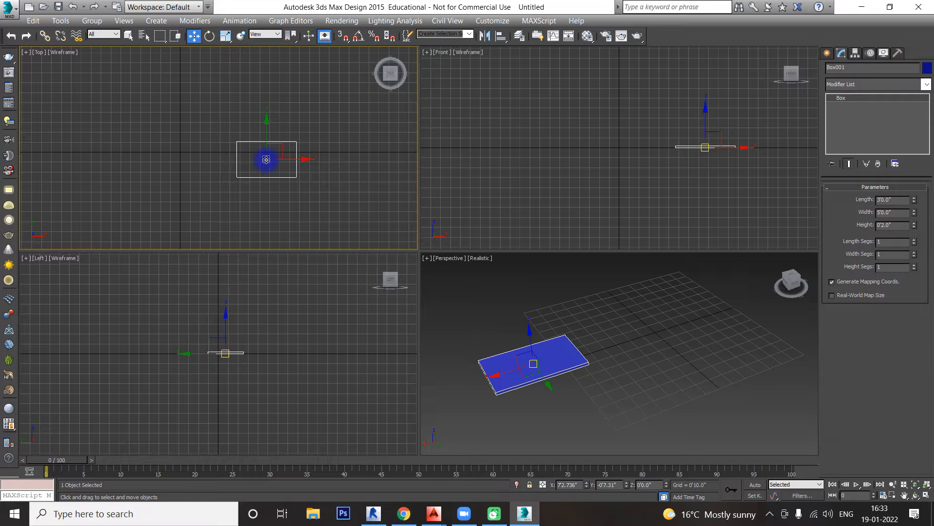
drag(266, 159, 280, 142)
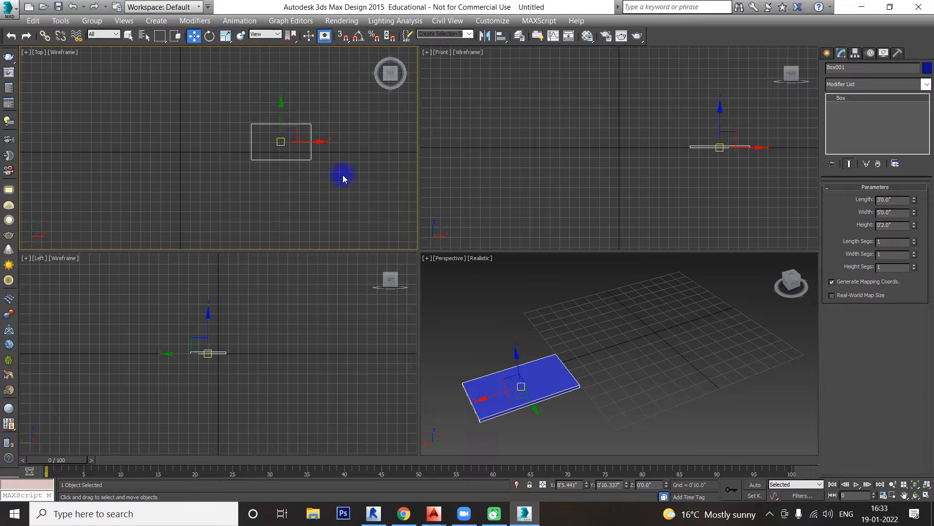
Step: Move the box across the Top viewport grid to about X -4'0.2", Y -2'8.3"
middle_drag(342, 178, 342, 185)
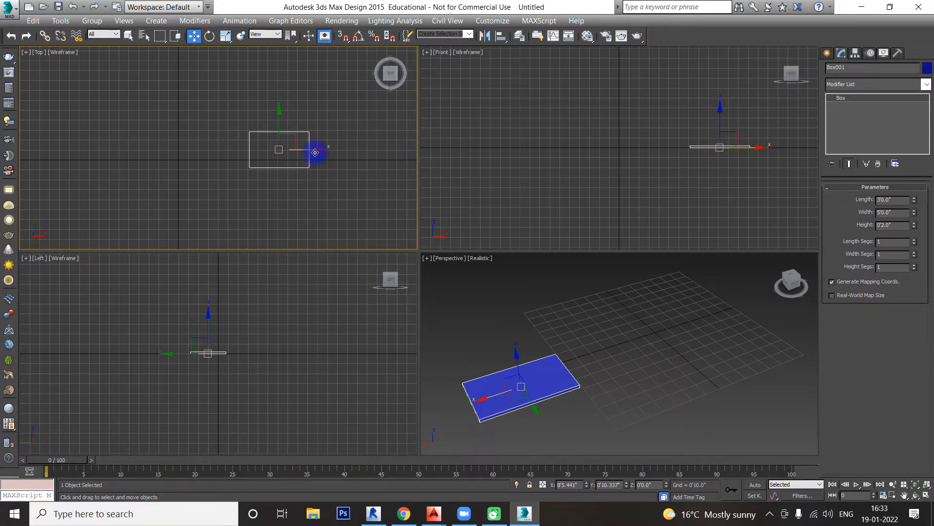
drag(315, 149, 248, 95)
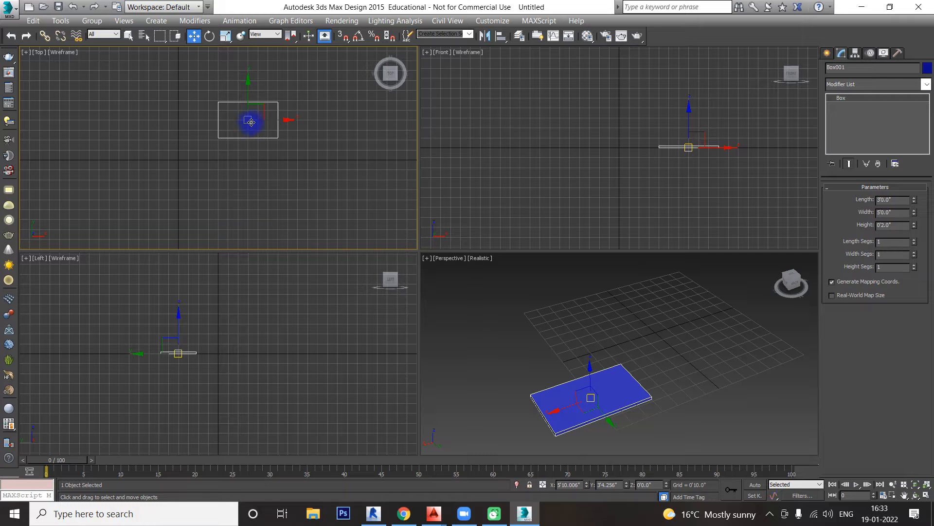
drag(279, 120, 164, 123)
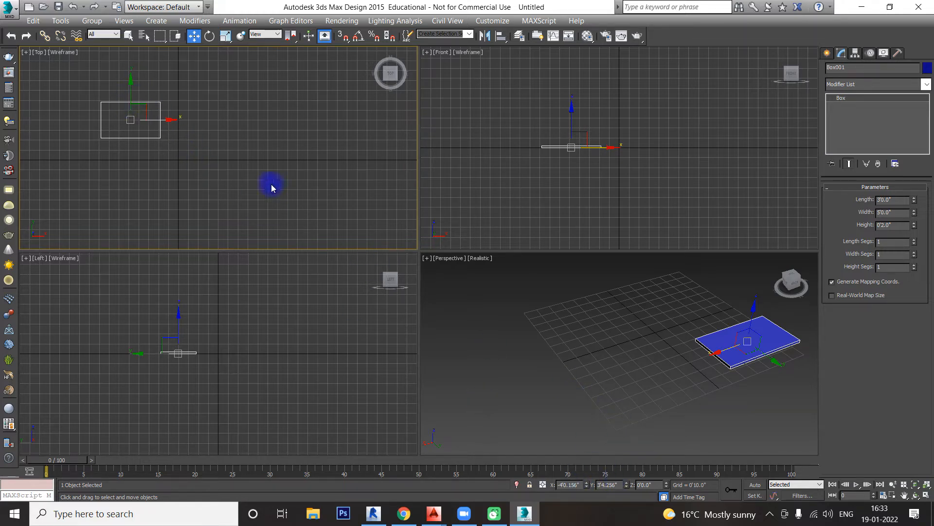
drag(128, 89, 132, 167)
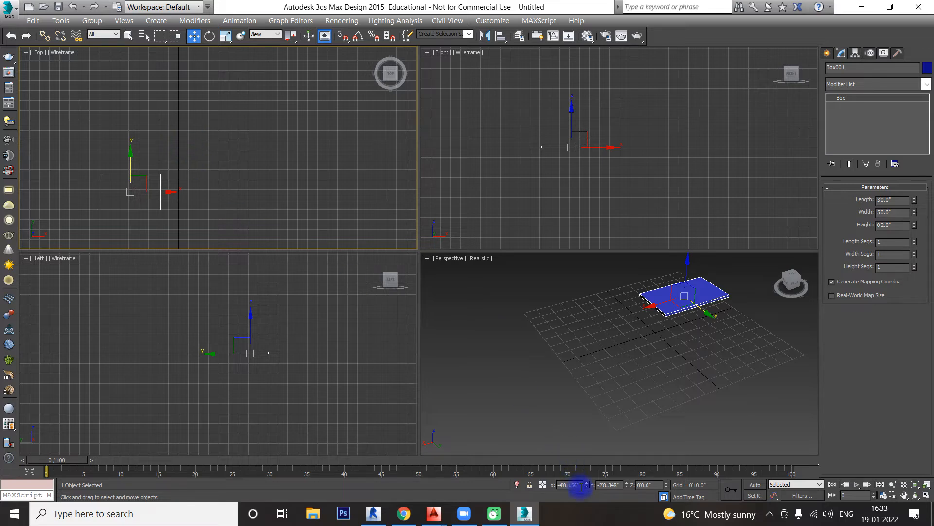
Step: Place the box at the grid origin by setting its X and Y coordinates to 0
double_click(556, 485)
text(0)
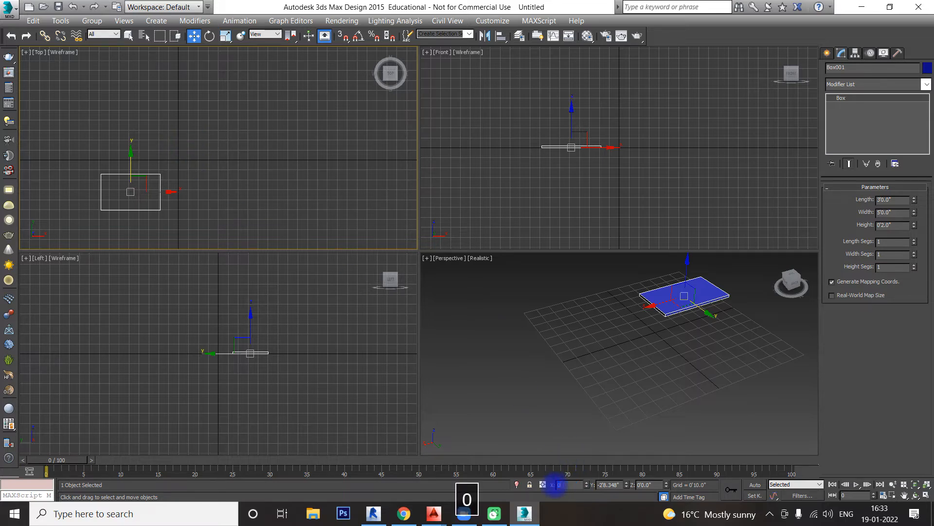
key(Return)
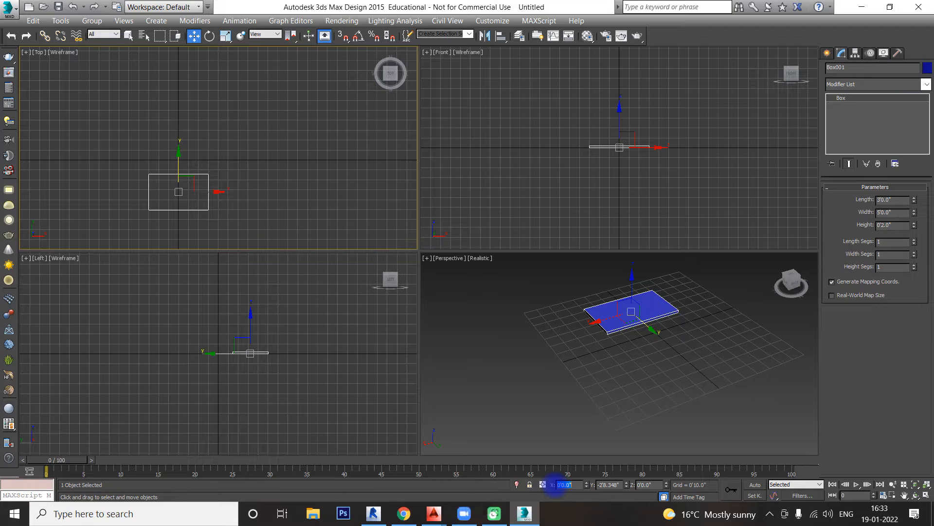
key(Tab)
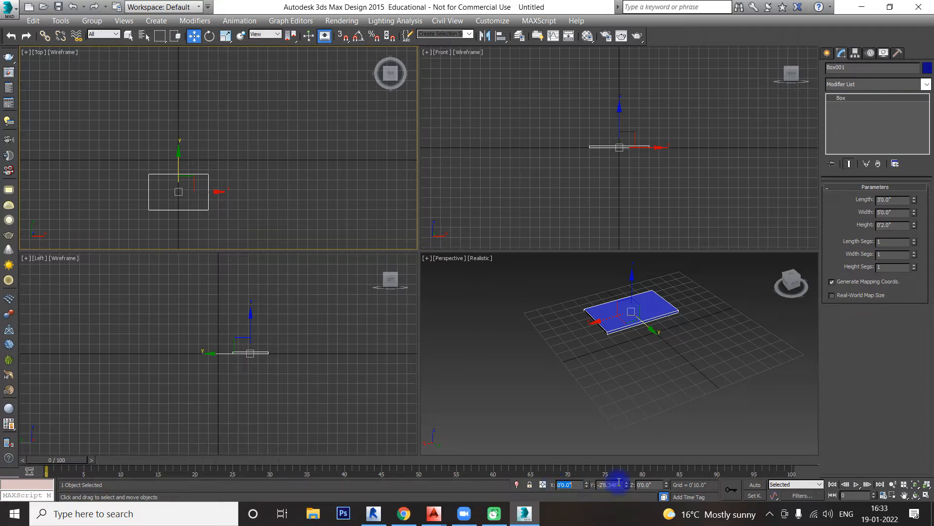
text(0)
key(Return)
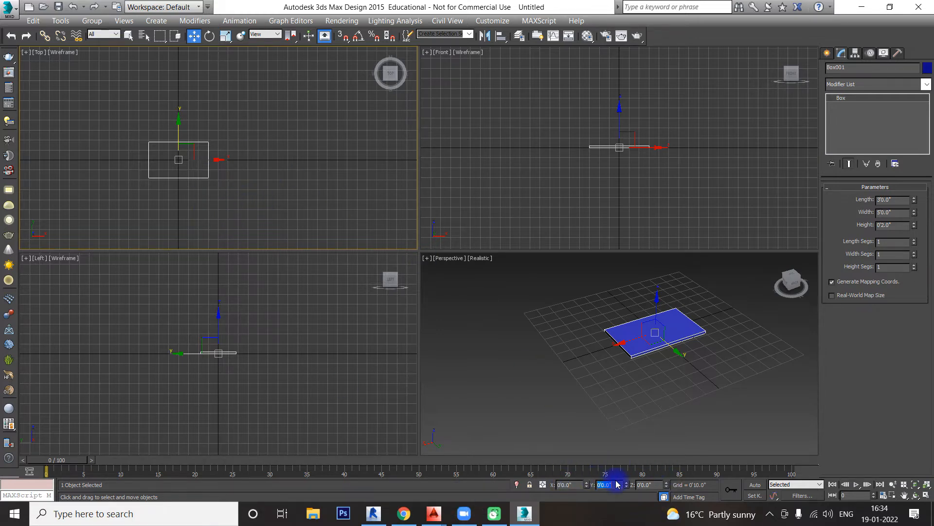
Step: Raise the box above the grid by setting its Z coordinate to 2', and check it in the Front and Left views
middle_drag(669, 383, 600, 390)
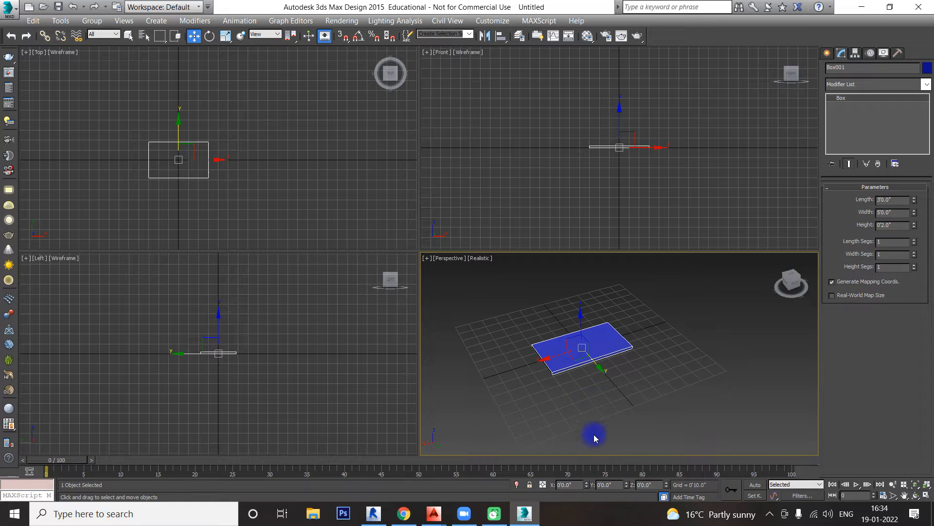
double_click(653, 485)
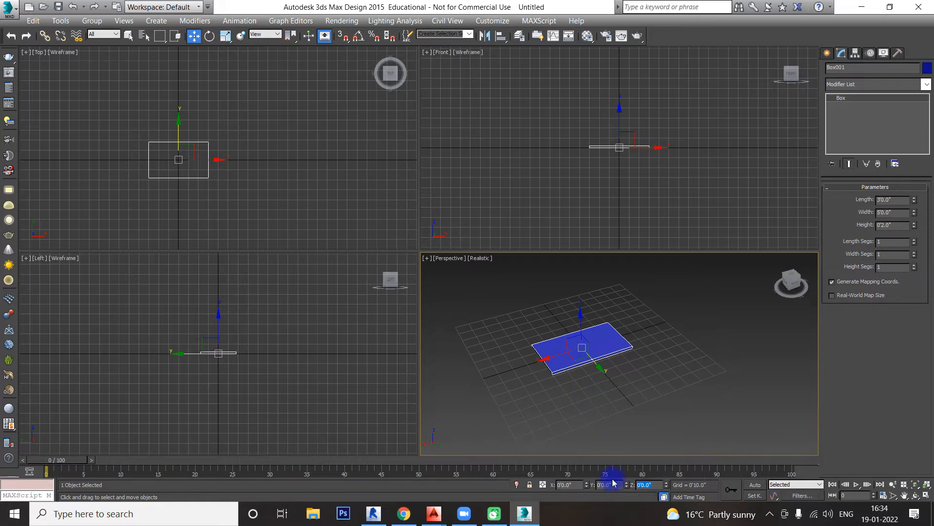
text(2)
key(Return)
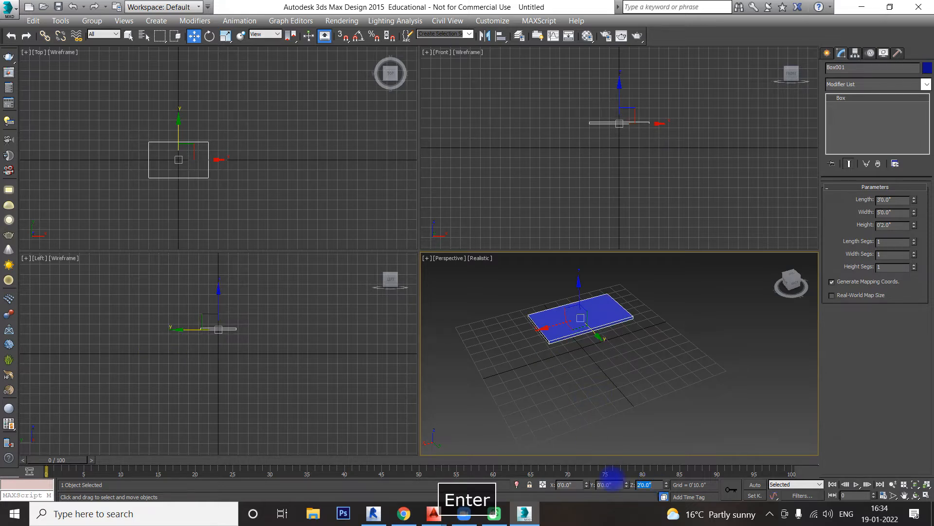
scroll(631, 145, up, 3)
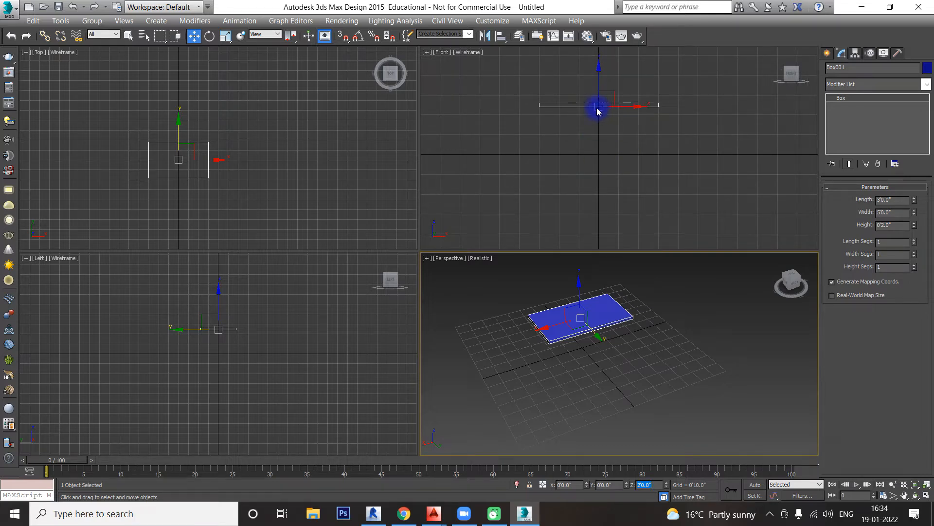
scroll(231, 346, up, 5)
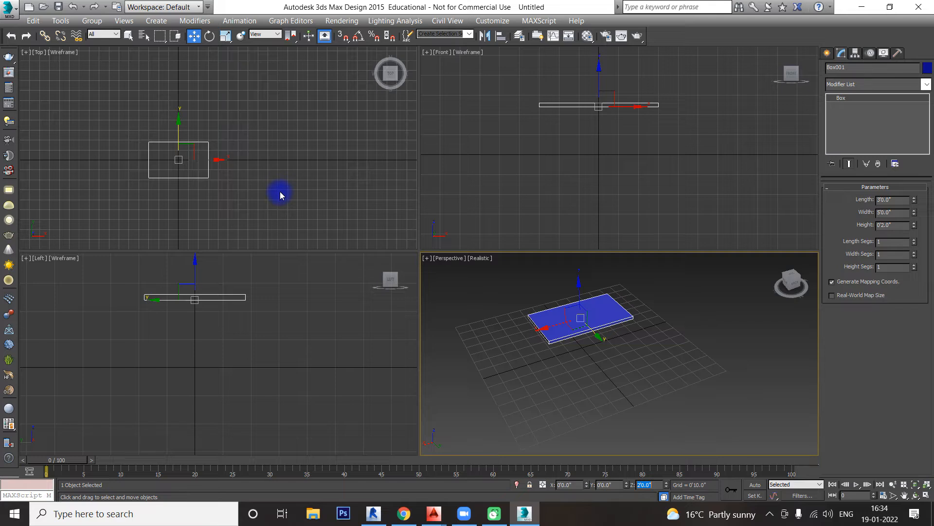
middle_drag(614, 363, 634, 365)
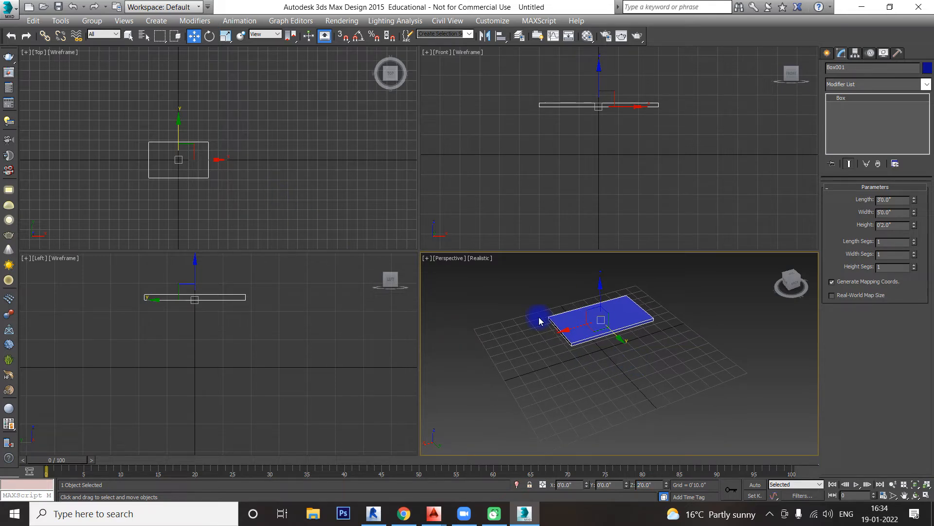
Step: Move the box away from the origin in the Top viewport, to about X 10'6", Y 4'3.5"
right_click(259, 200)
drag(210, 163, 330, 177)
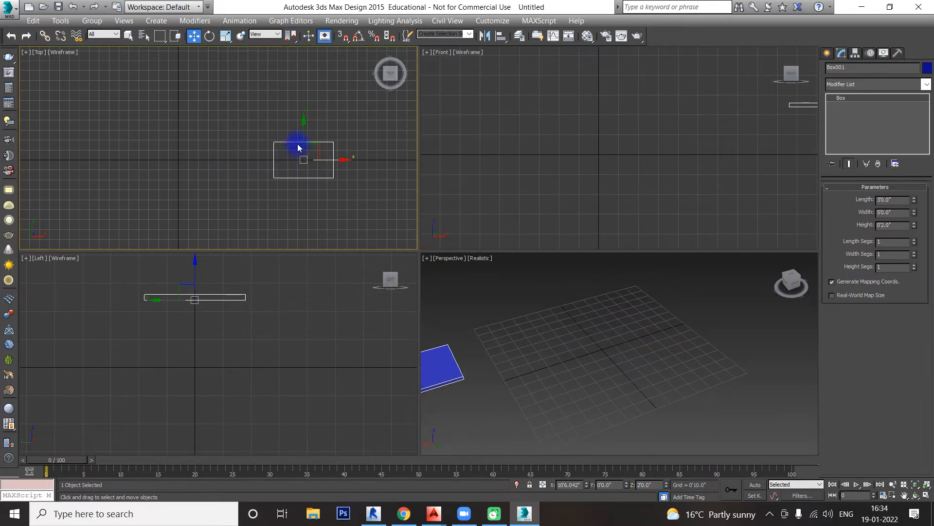
drag(304, 138, 306, 87)
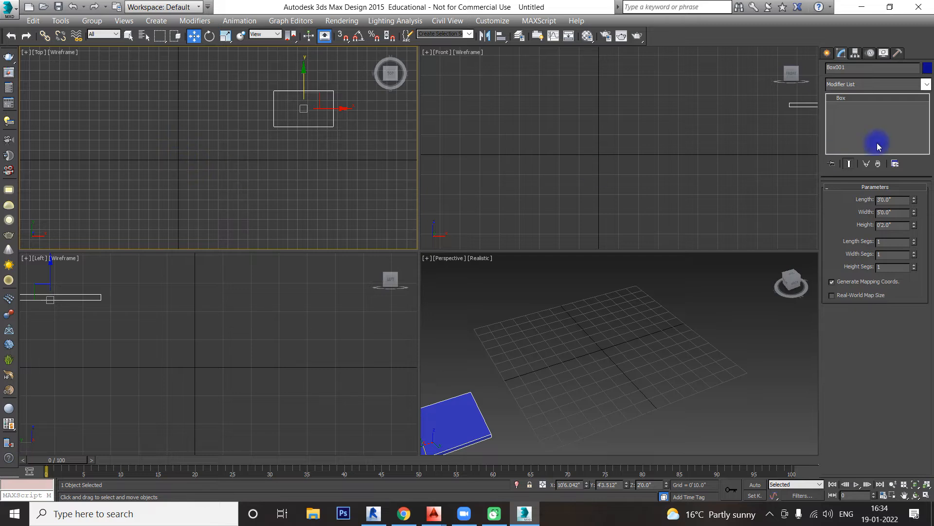
Step: Create a second box at the origin using Keyboard Entry, with length, width and height of 4'
click(828, 54)
click(850, 125)
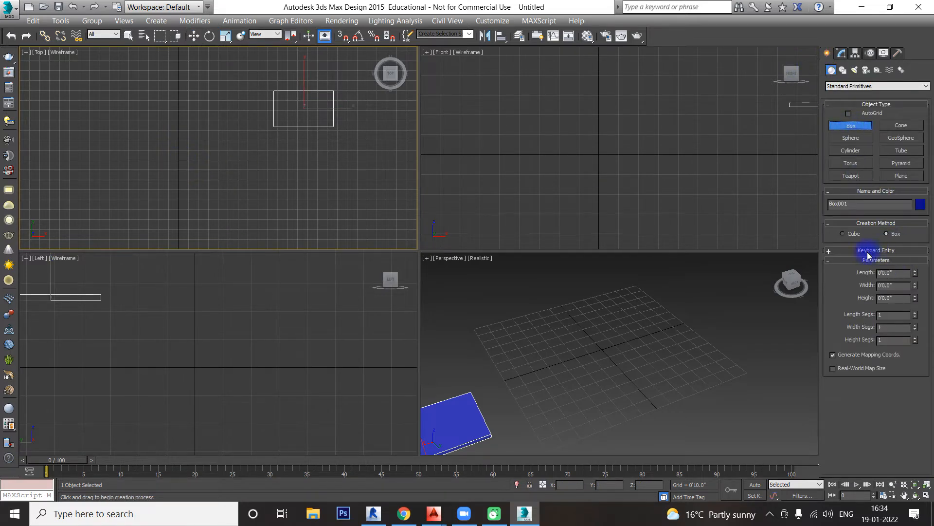
click(871, 250)
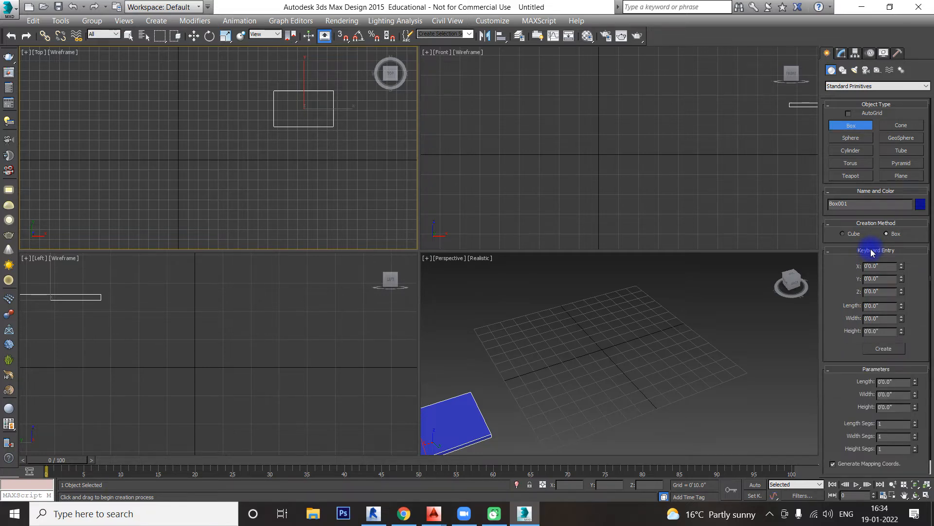
click(876, 306)
text(4')
key(Tab)
text(4')
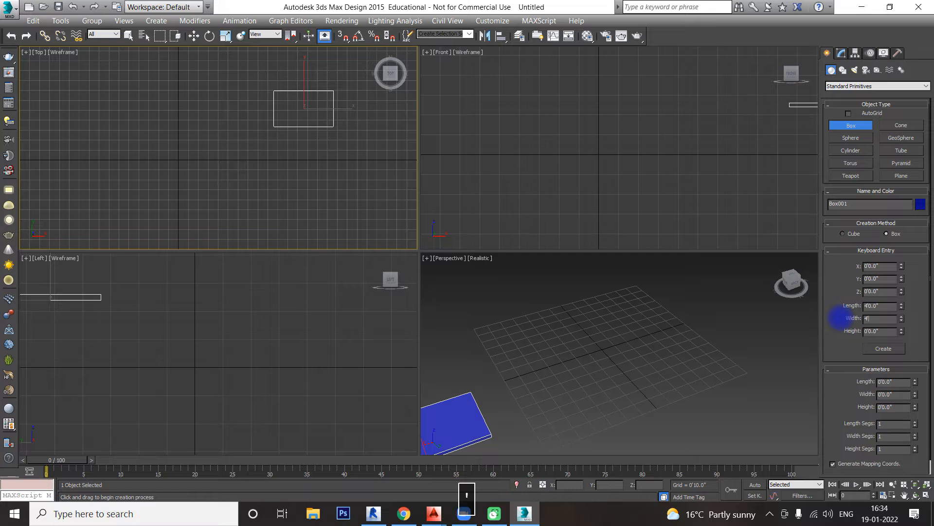
key(Tab)
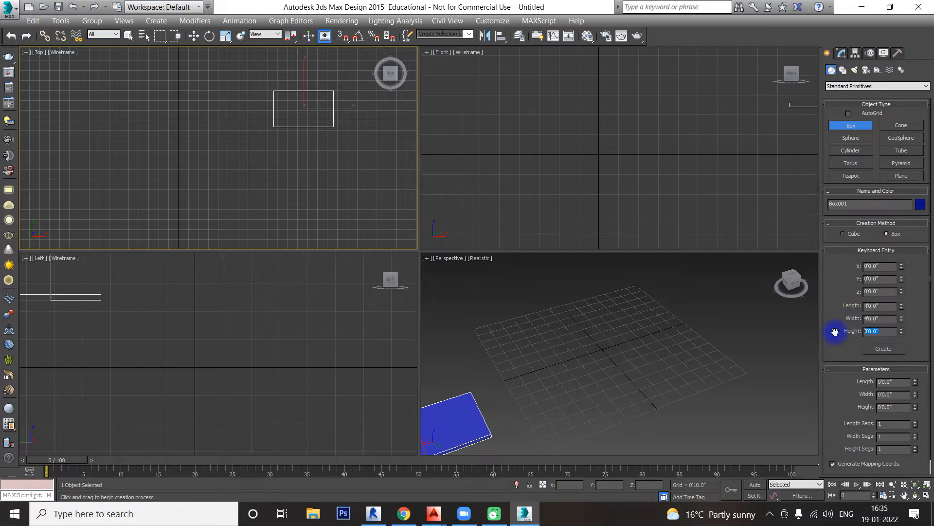
text(4')
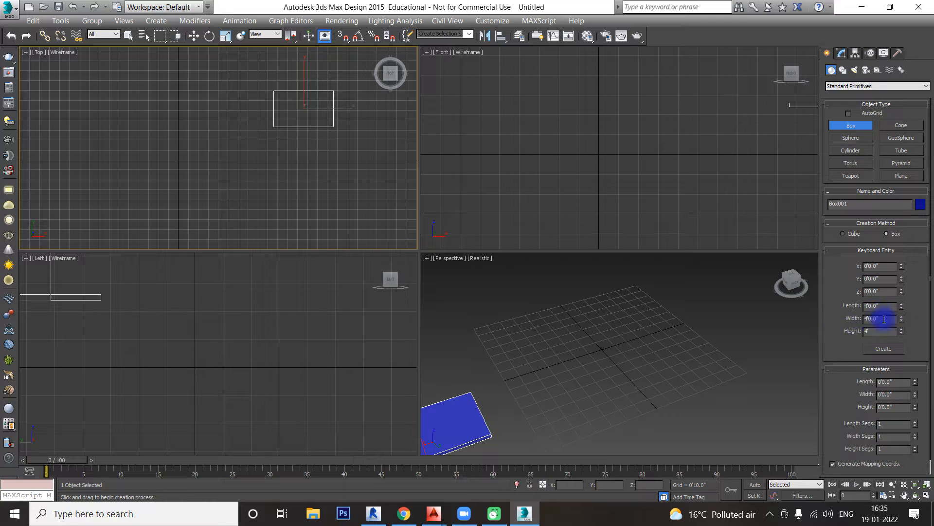
key(Return)
click(883, 350)
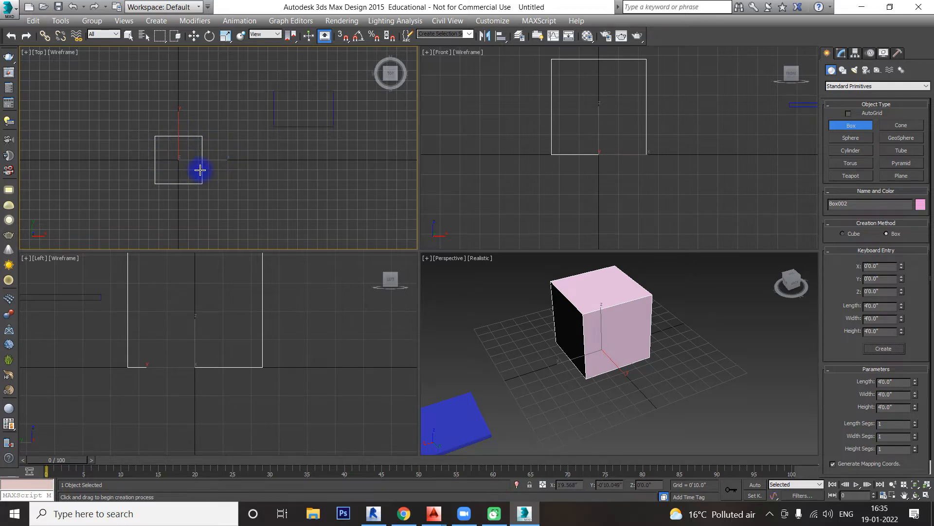
click(681, 353)
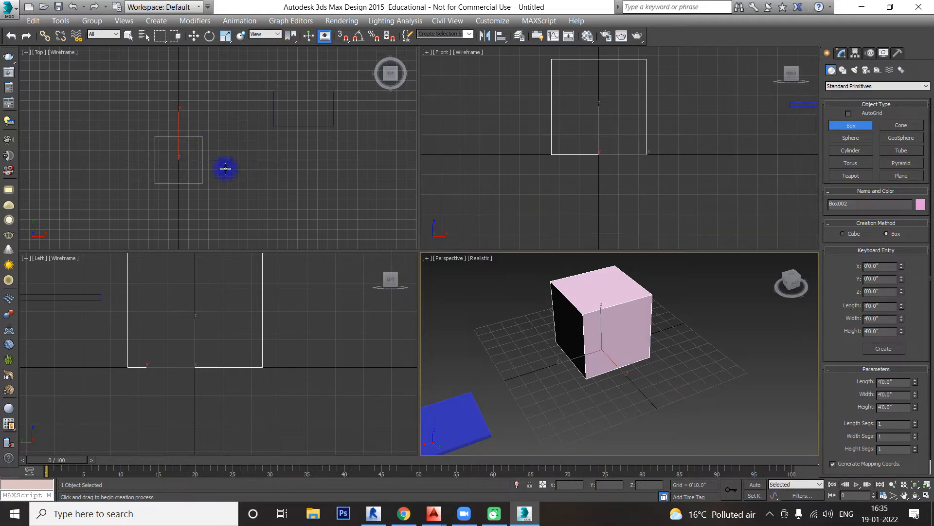
Step: Draw a third box freehand in the Top viewport, about 5'4.7" long, 5'4.7" wide and 2'2" high
right_click(247, 174)
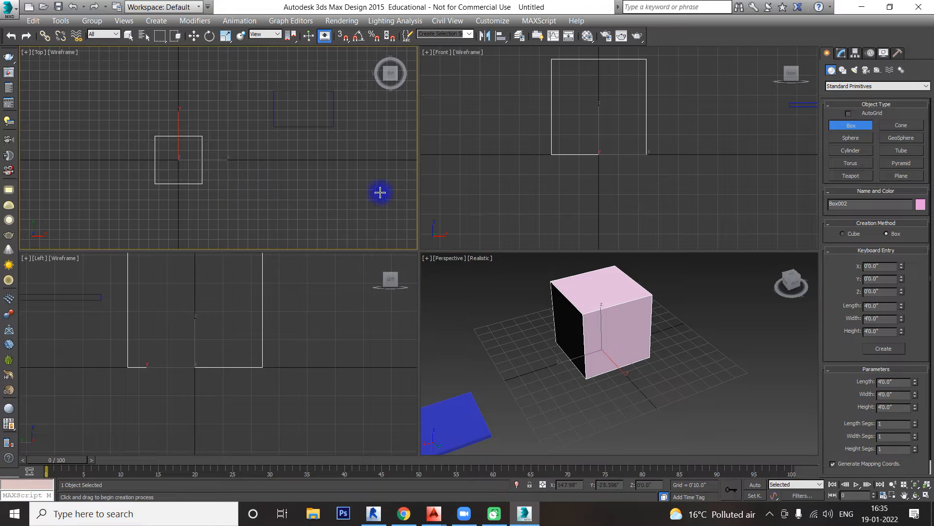
right_click(312, 168)
click(832, 126)
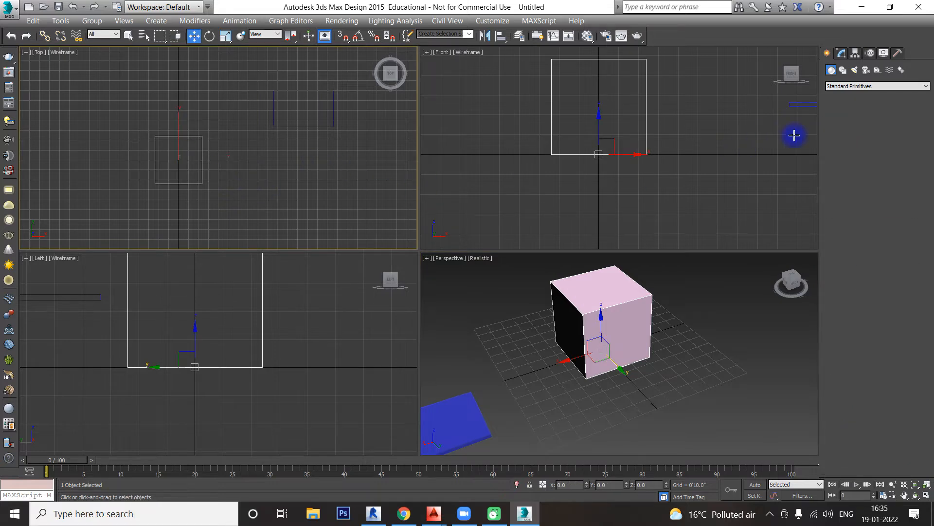
middle_drag(252, 194, 218, 141)
drag(228, 147, 293, 204)
click(290, 168)
mouse_move(590, 350)
middle_down()
mouse_move(645, 364)
mouse_move(693, 358)
middle_up()
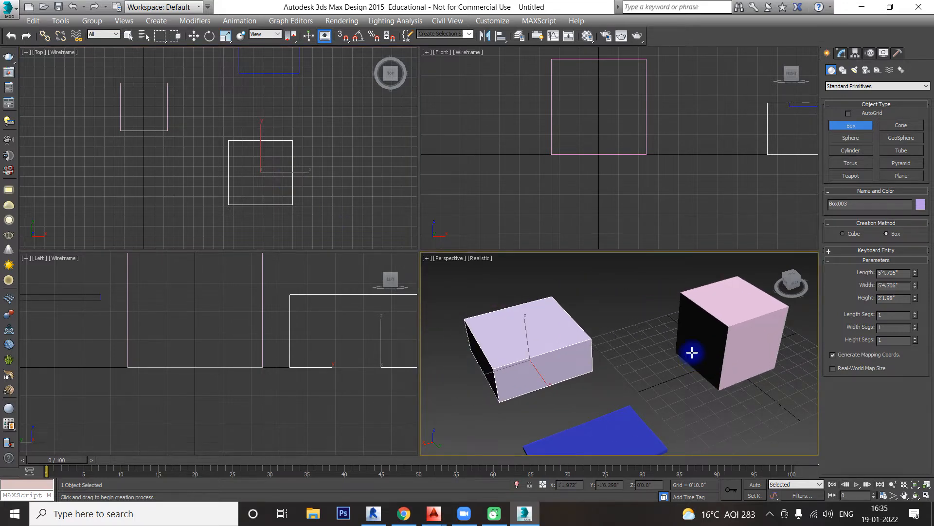
scroll(692, 352, down, 2)
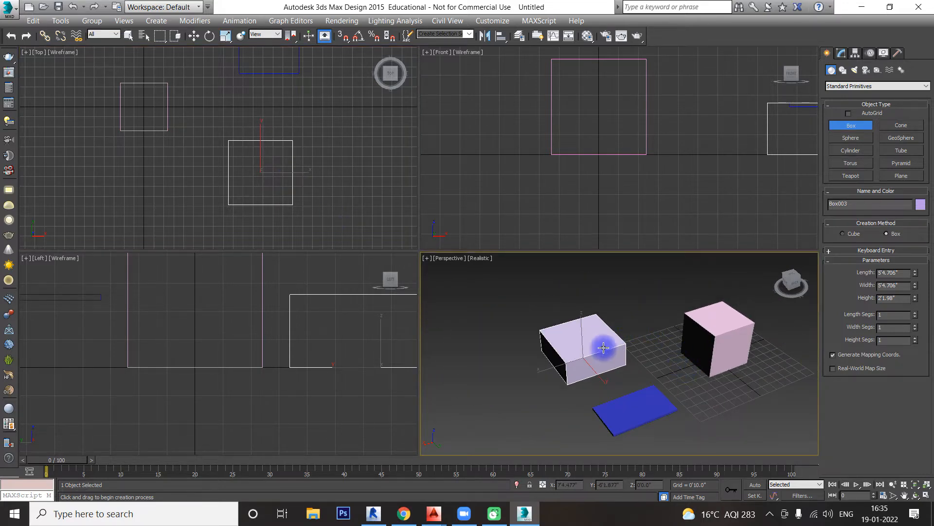
Step: Delete the flat blue box and the freehand lavender box, keeping only the pink 4' box at the origin
key(w)
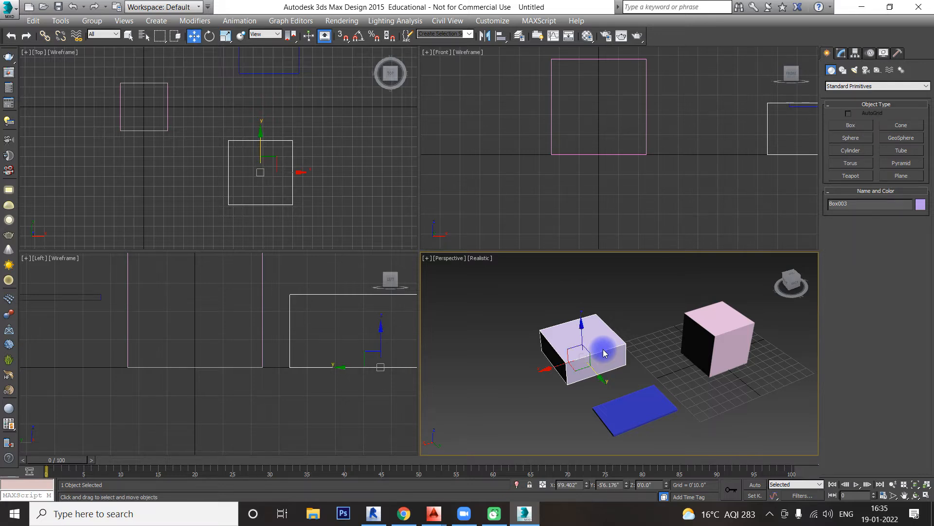
click(631, 316)
click(654, 403)
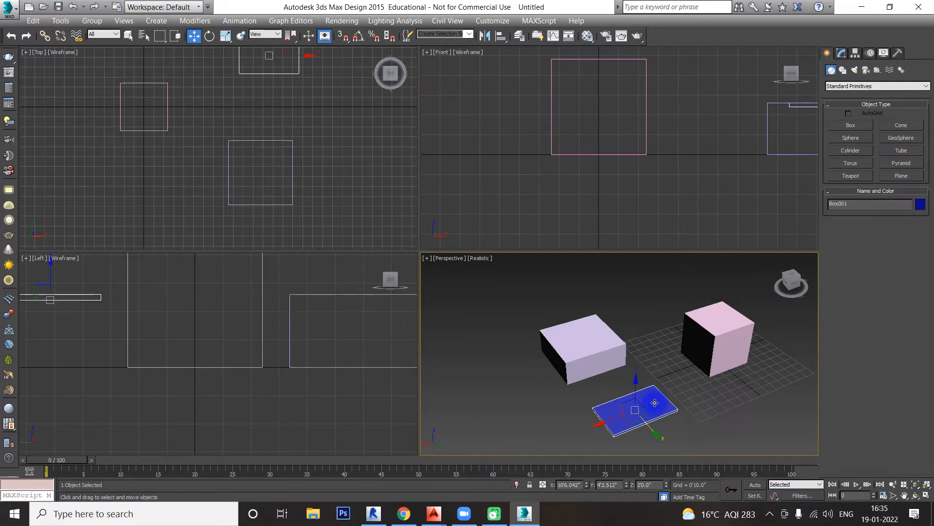
key(Delete)
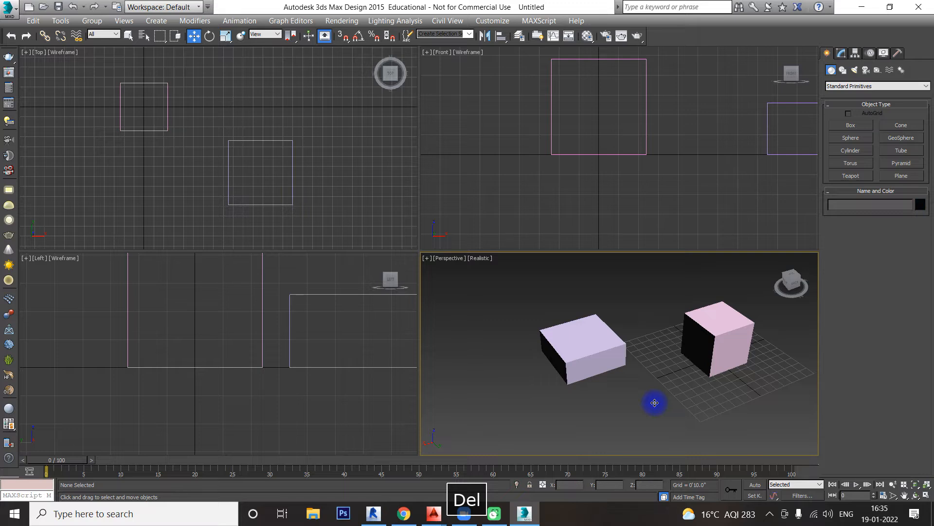
click(604, 350)
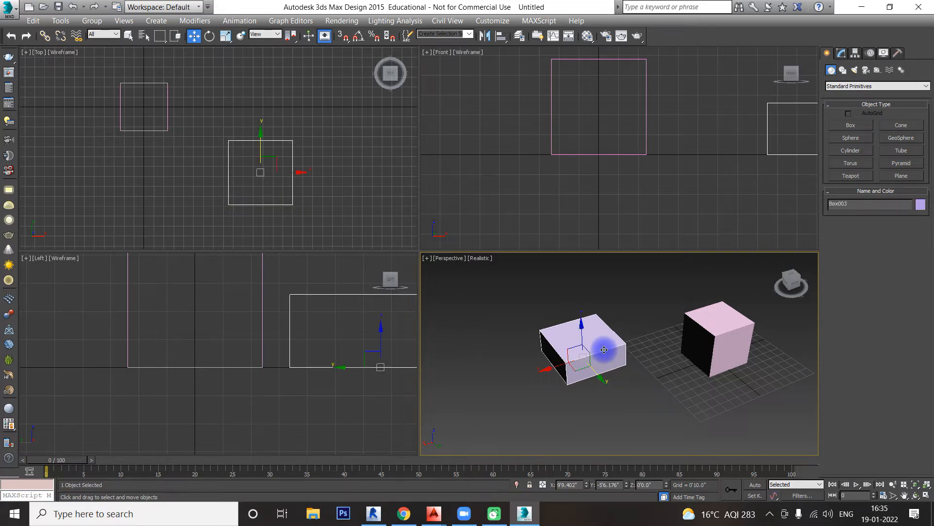
key(Delete)
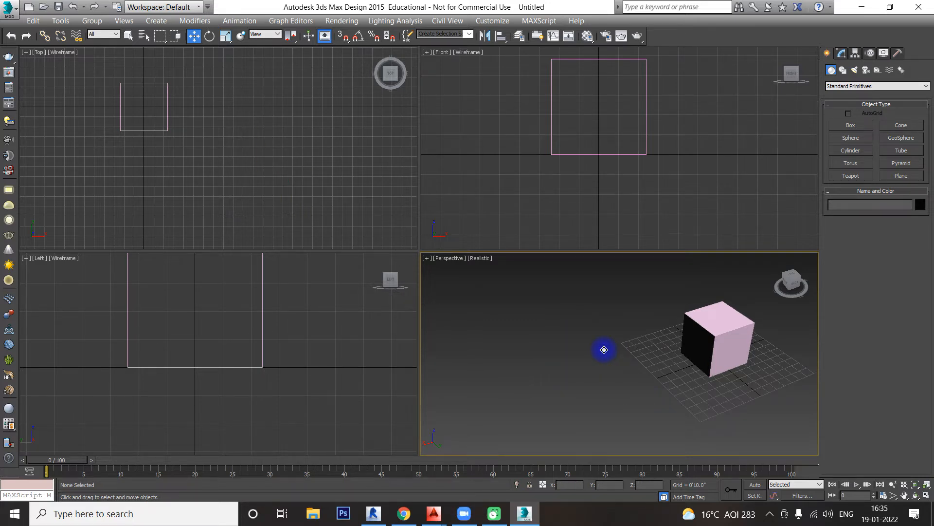
Step: Maximize the Perspective viewport and switch it to the Top view, leaving free space beside the pink box
middle_drag(615, 350, 590, 360)
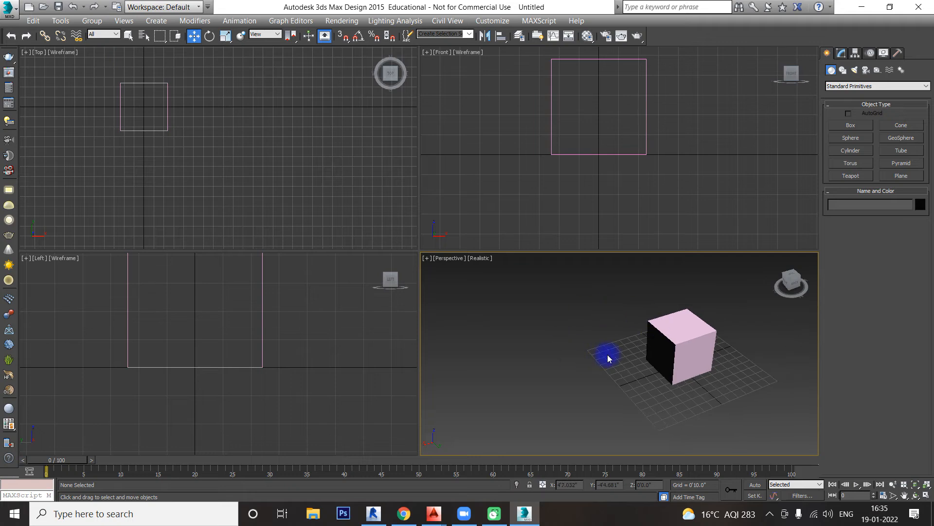
key(alt+w)
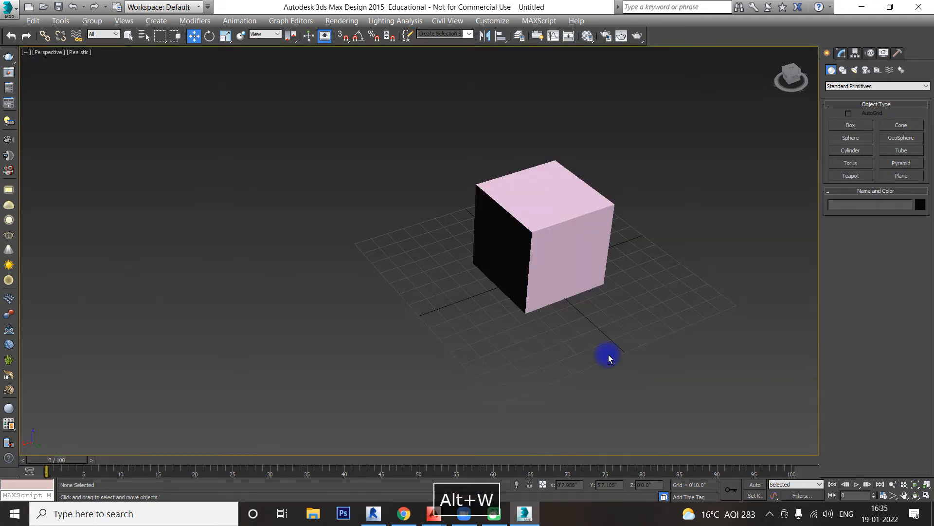
middle_drag(659, 263, 522, 313)
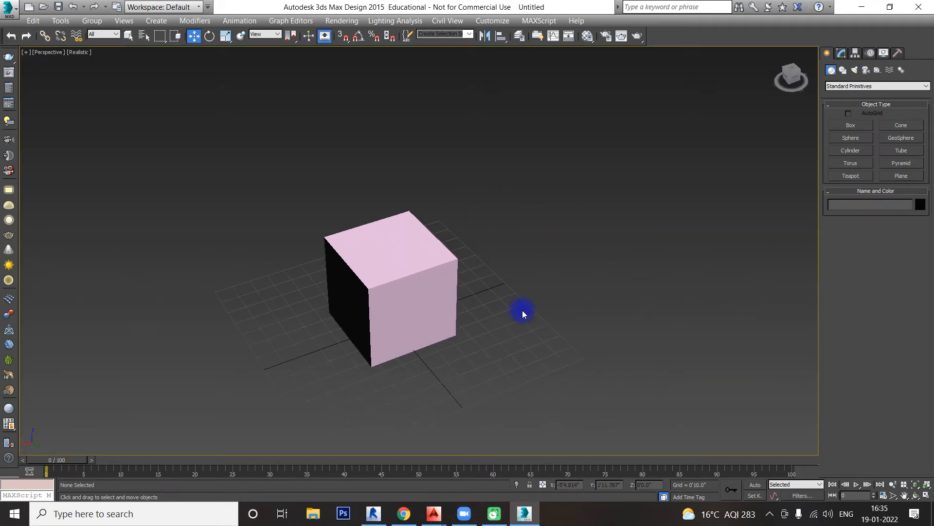
key(t)
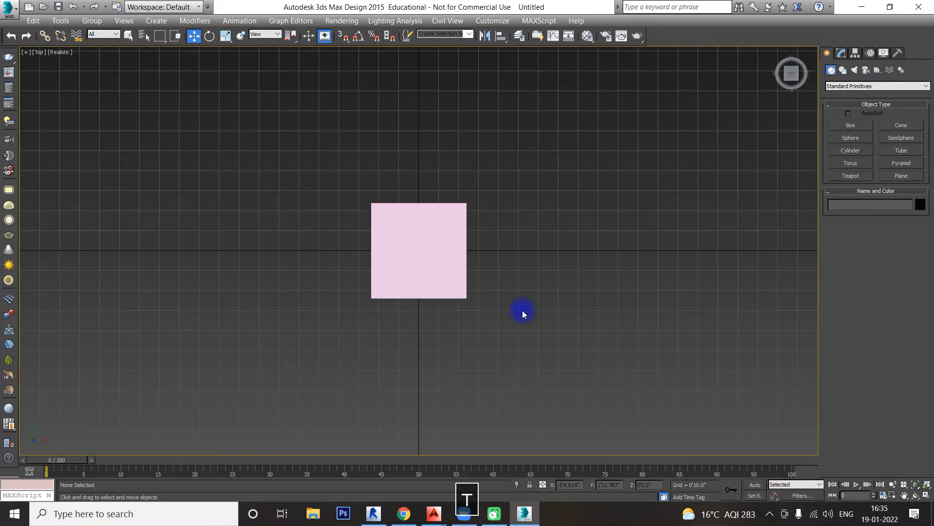
middle_drag(598, 294, 471, 298)
scroll(470, 294, down, 2)
middle_drag(417, 283, 351, 246)
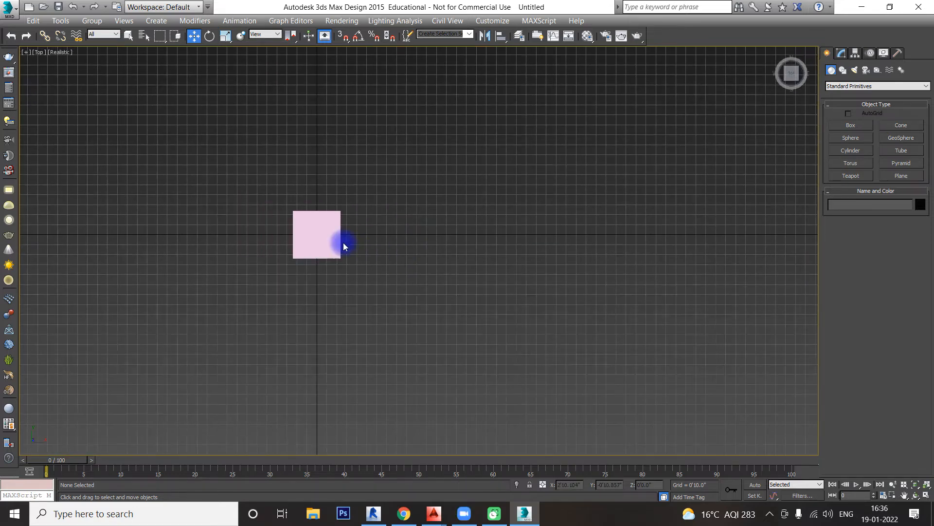
Step: Clone the pink box along the X axis at a spacing of about 7'11", as Copy with 4 copies
click(303, 237)
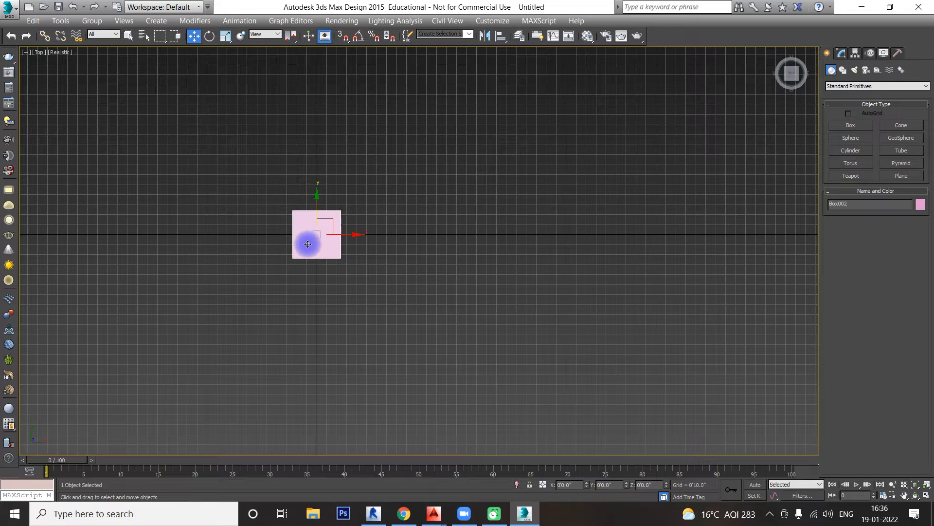
middle_drag(417, 301, 400, 286)
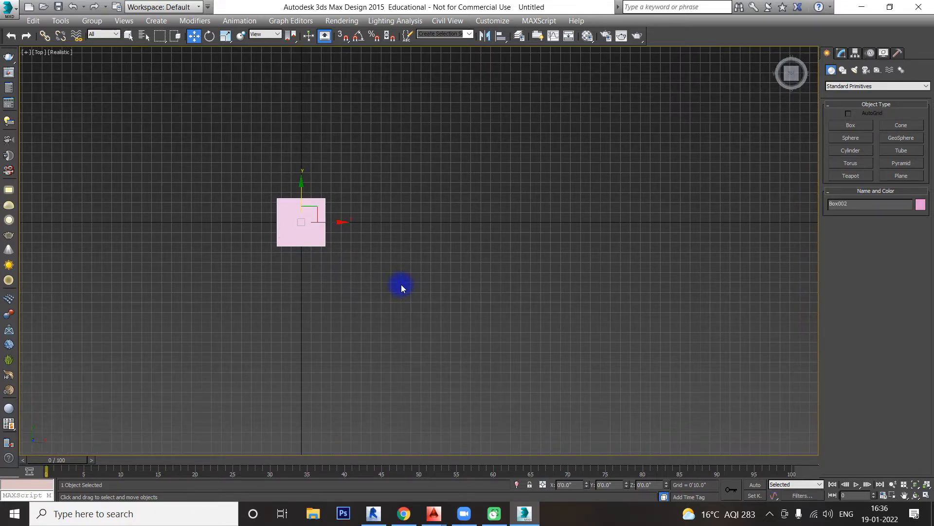
click(195, 37)
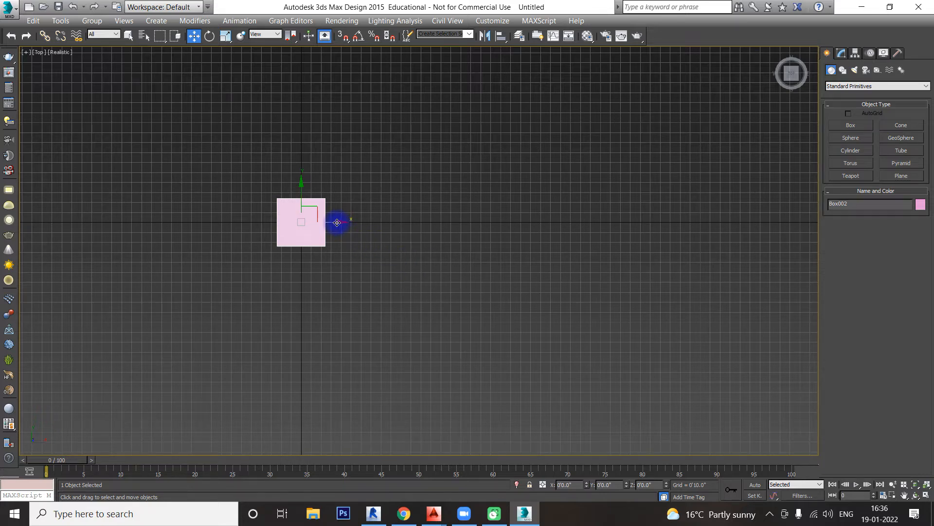
mouse_move(337, 222)
shift+mouse_down()
mouse_move(443, 223)
mouse_move(417, 223)
mouse_move(431, 224)
shift+mouse_up()
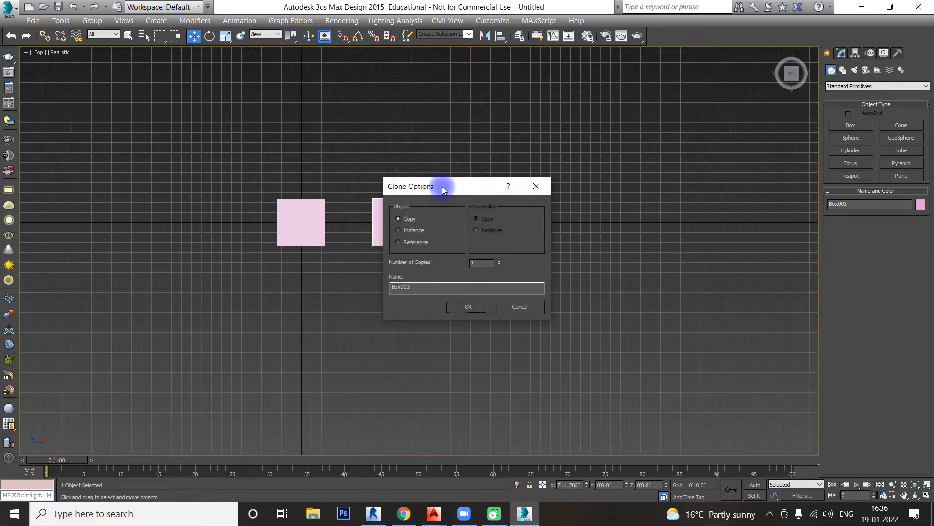
drag(443, 189, 646, 185)
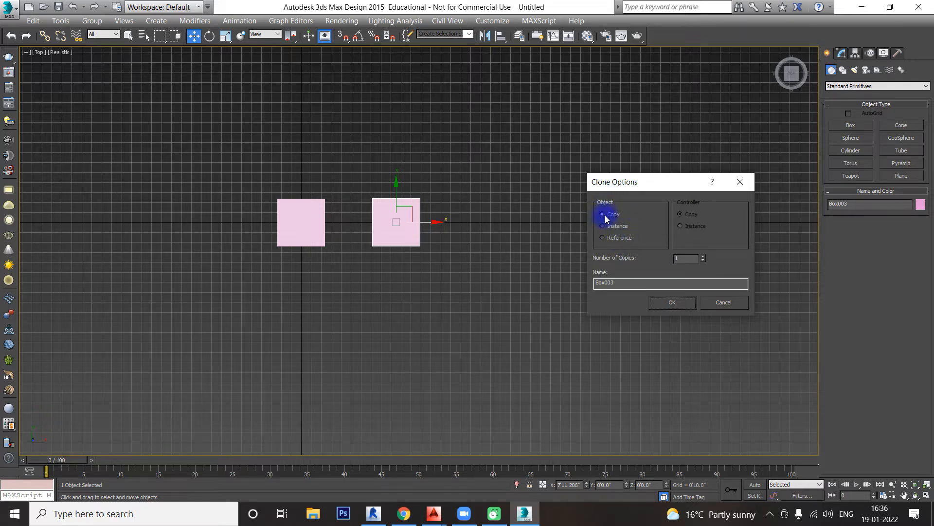
click(685, 257)
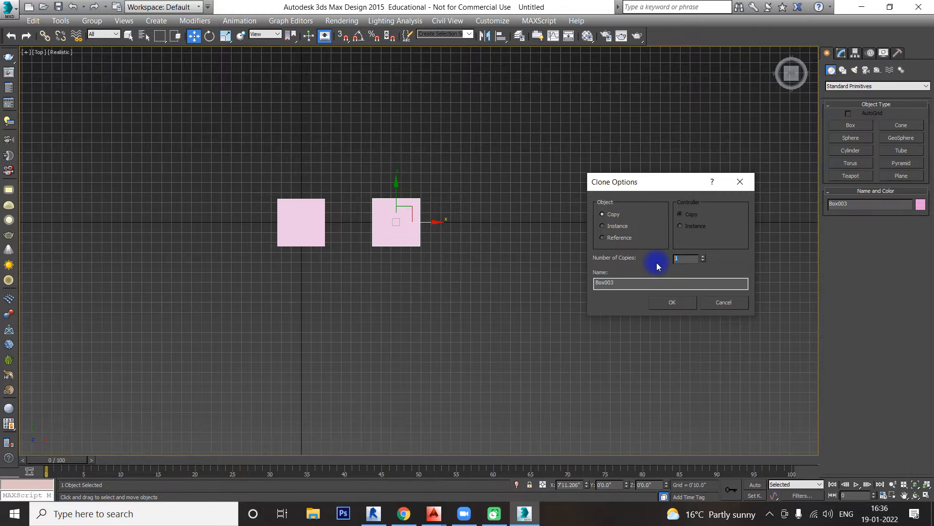
text(4)
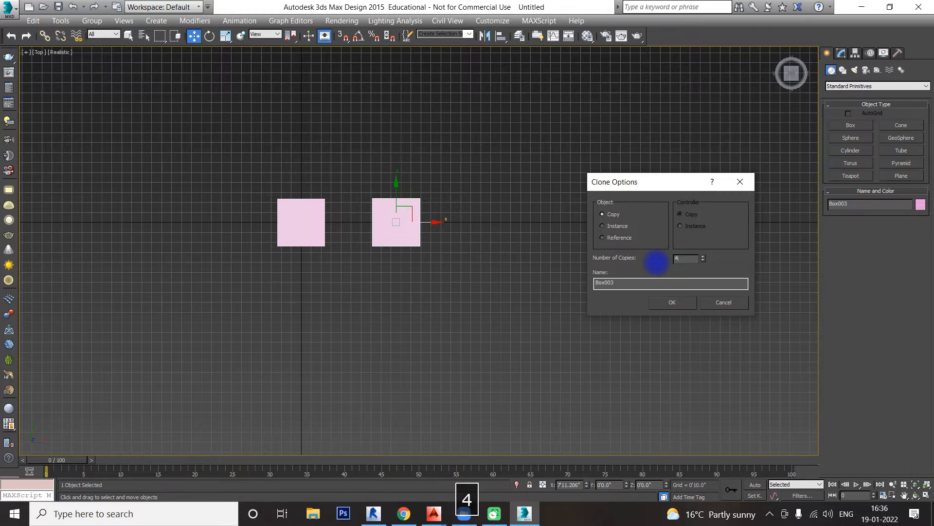
click(673, 303)
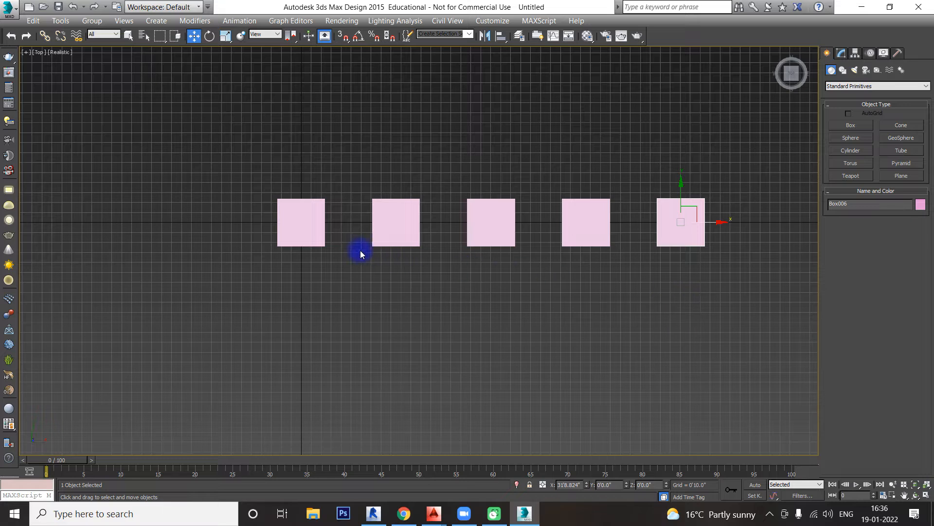
Step: Clone the first box of the row as a single Copy, placed about 7'1" away in the negative Y direction
click(634, 265)
click(290, 226)
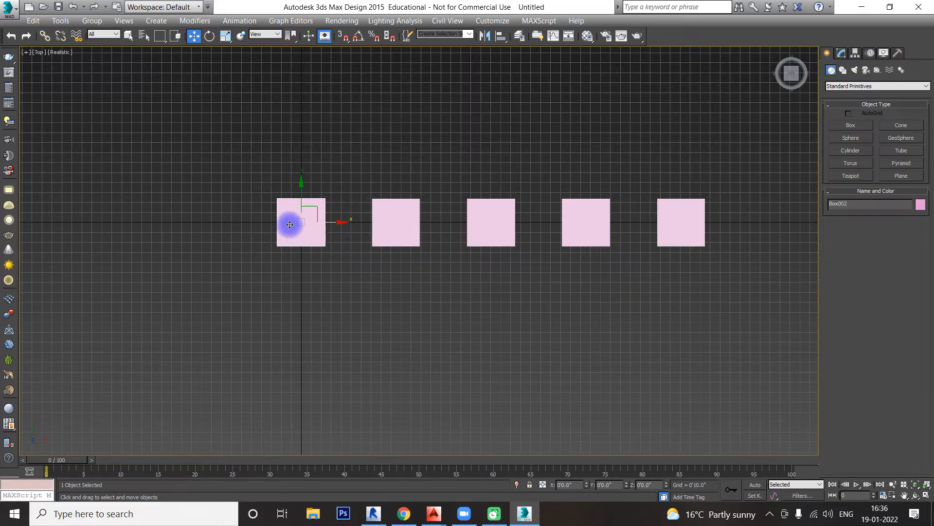
shift+drag(302, 203, 309, 285)
click(411, 224)
click(470, 306)
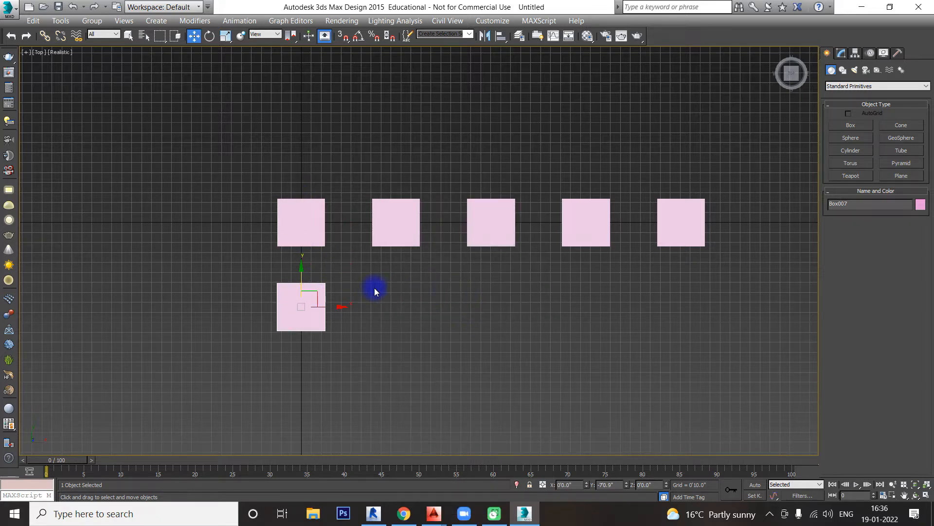
Step: Clone the second-row box along X at a spacing of about 7'10", as Instance with 4 copies
shift+drag(323, 308, 422, 314)
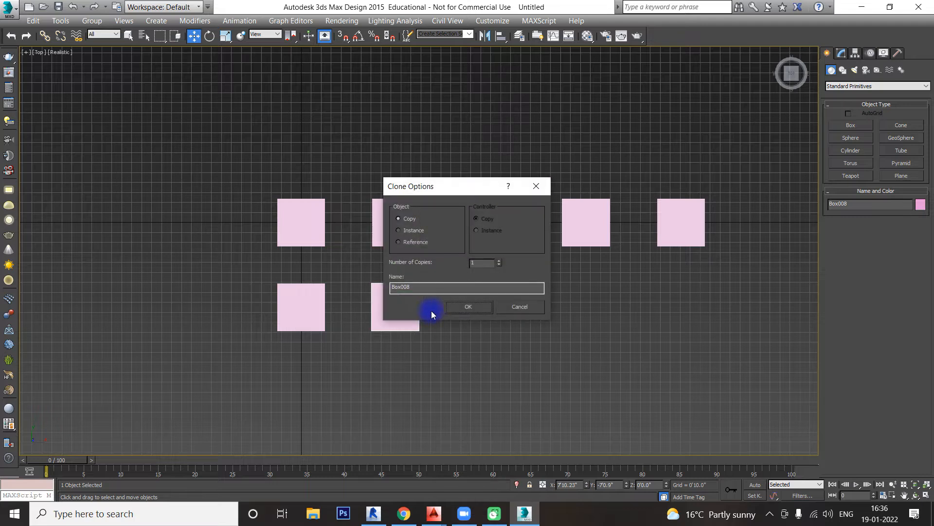
click(409, 230)
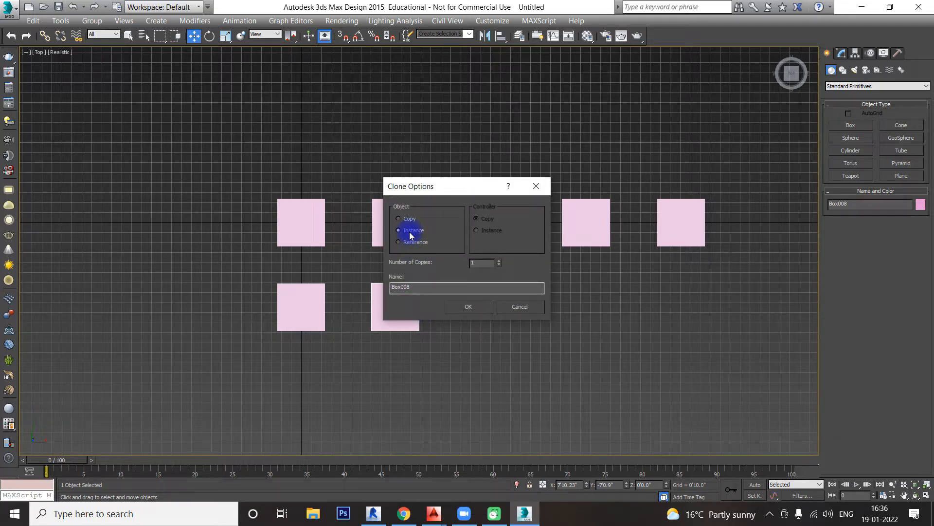
click(498, 261)
click(478, 306)
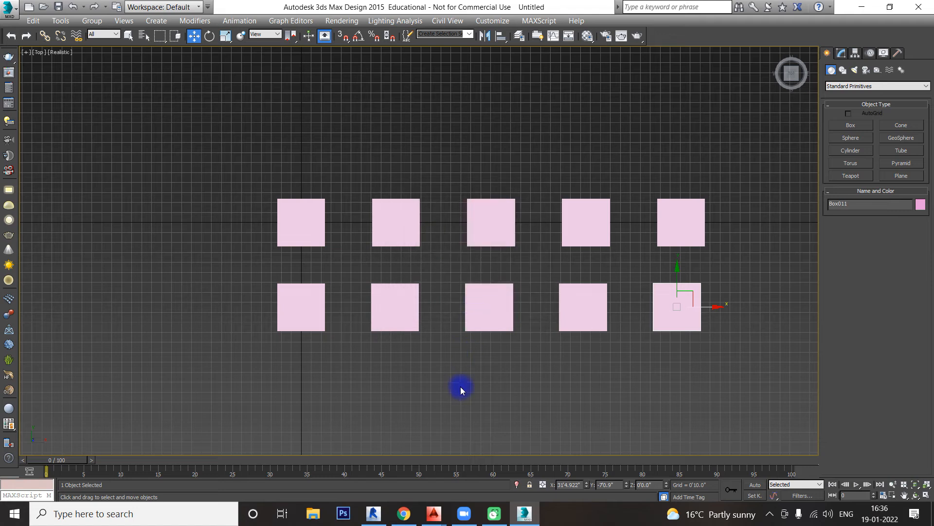
Step: Clone the first box of the second row as a single Copy to start a third row at about Y -14'1.8"
click(344, 341)
click(319, 327)
middle_drag(360, 351, 358, 270)
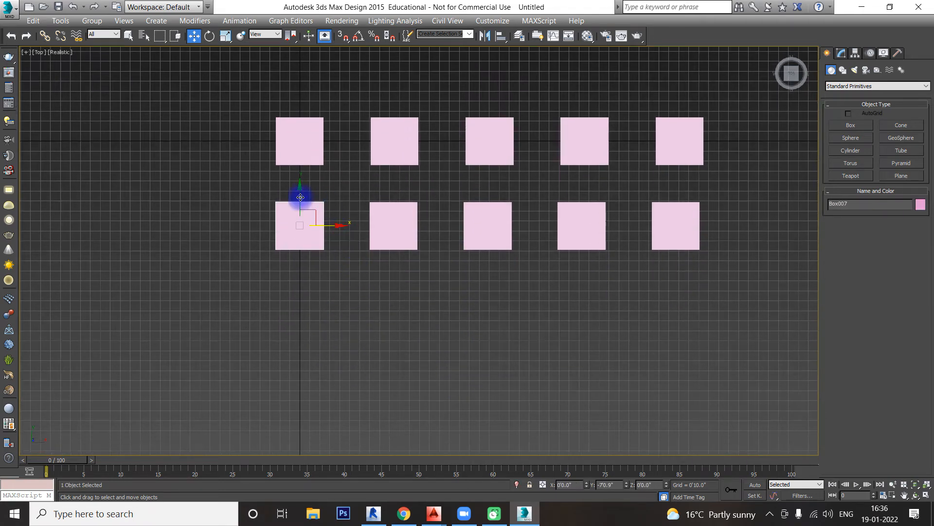
shift+drag(297, 204, 302, 288)
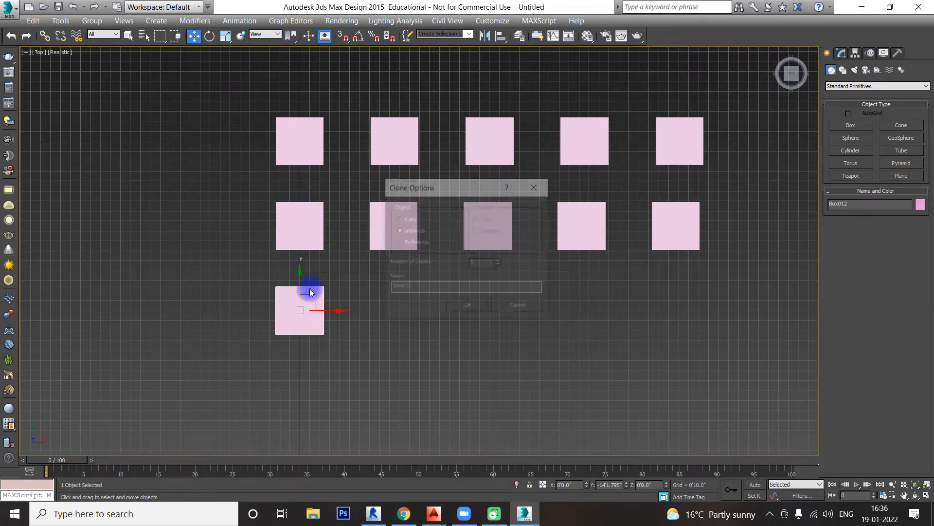
click(413, 218)
click(449, 309)
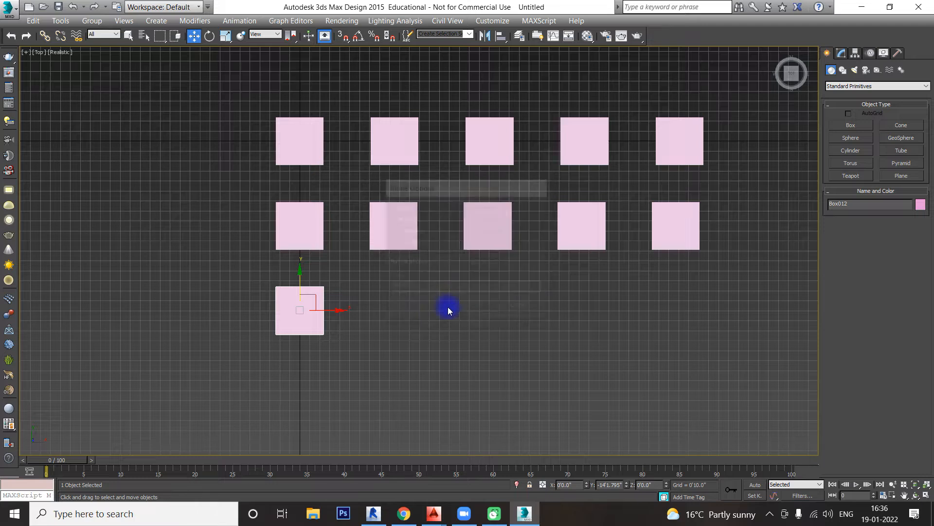
Step: Clone the third-row box along X at a spacing of about 7'8", with 3 copies
shift+drag(334, 310, 426, 306)
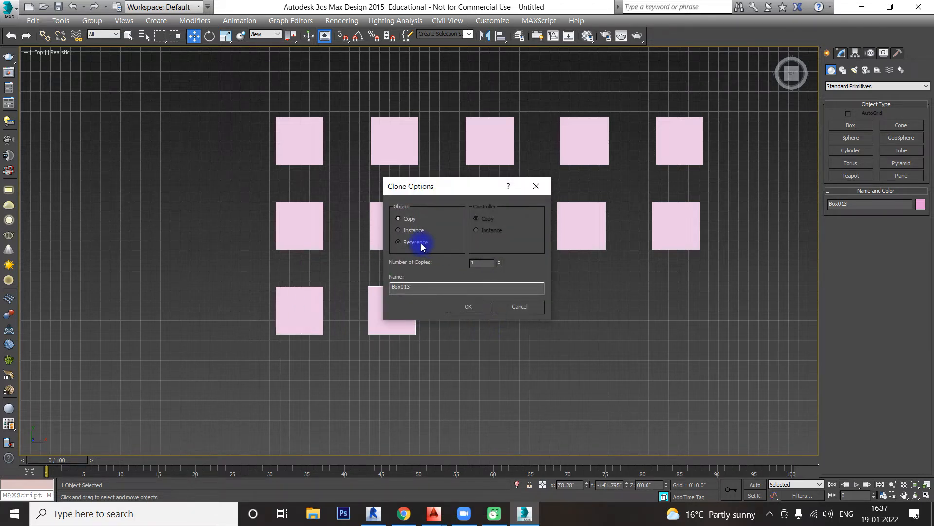
click(493, 263)
click(500, 260)
click(468, 307)
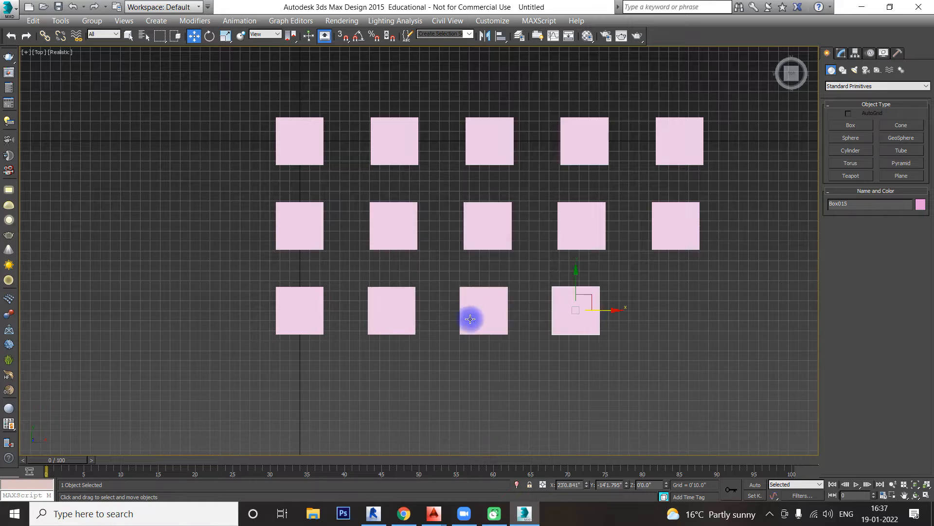
Step: Increase the height of the fourth box in the first row
alt+middle_drag(487, 360, 524, 327)
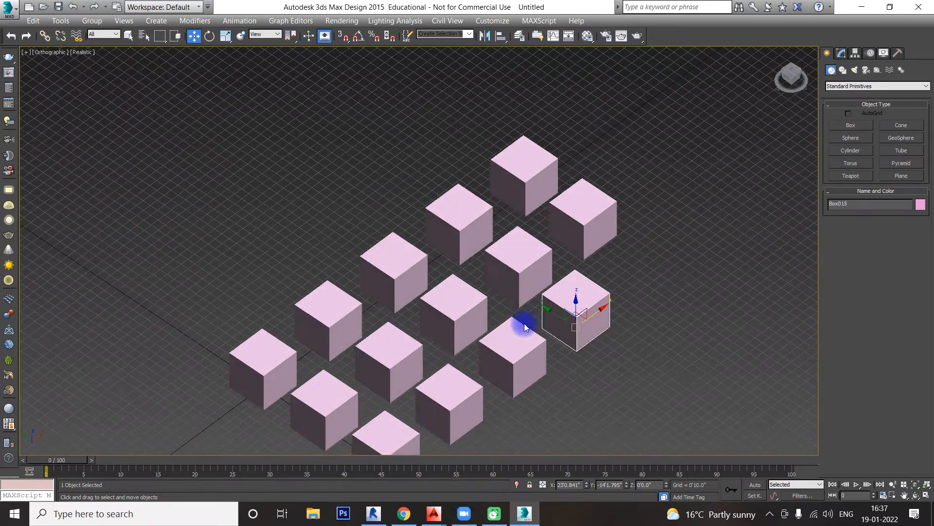
middle_drag(575, 377, 555, 333)
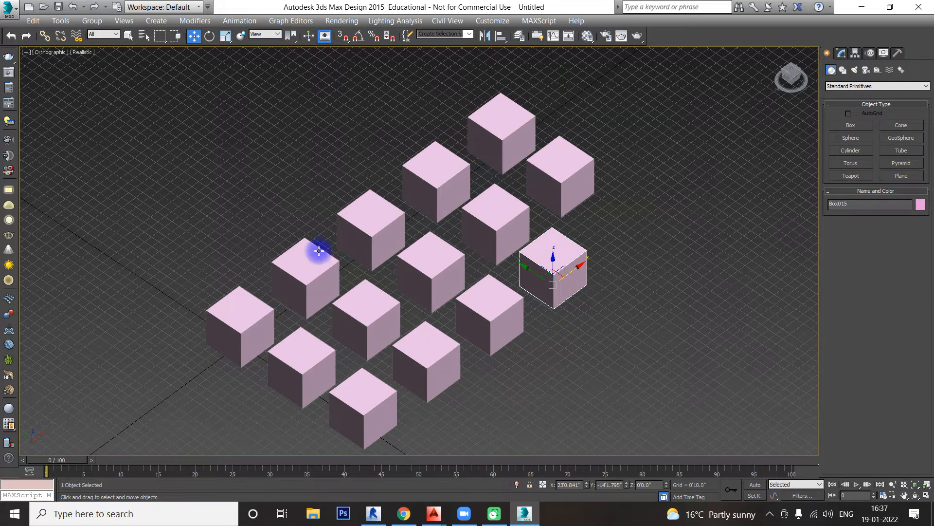
click(425, 167)
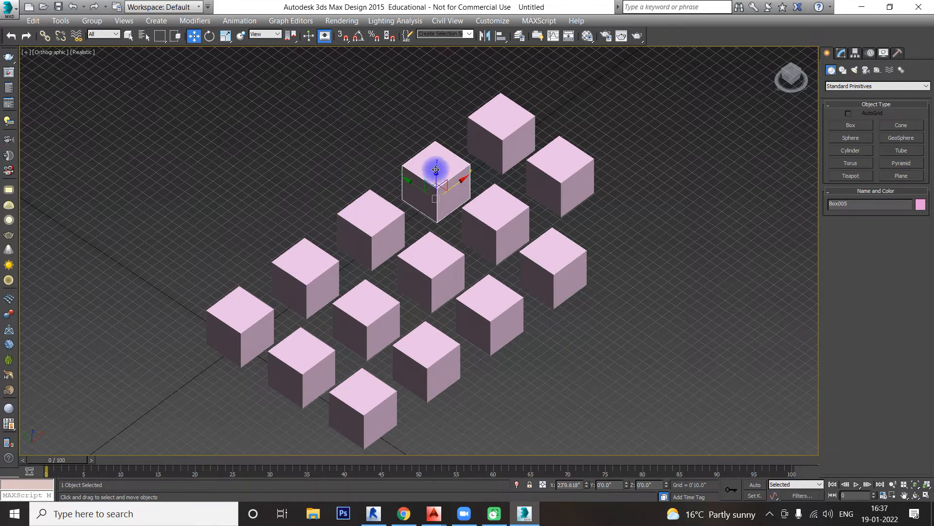
click(841, 53)
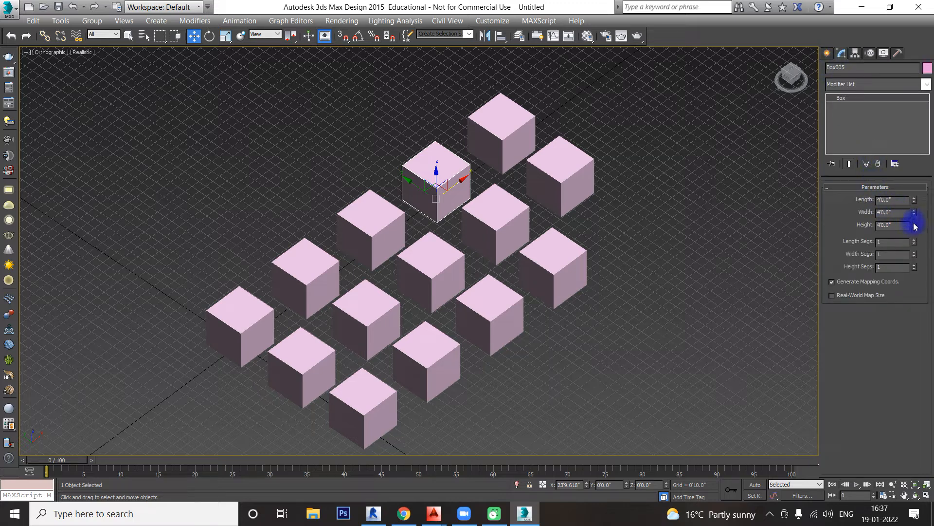
drag(915, 226, 918, 167)
Step: In the first row, reduce the second box's width to about 1'3.4" and the fifth box's length to about 2'1.9"
click(313, 274)
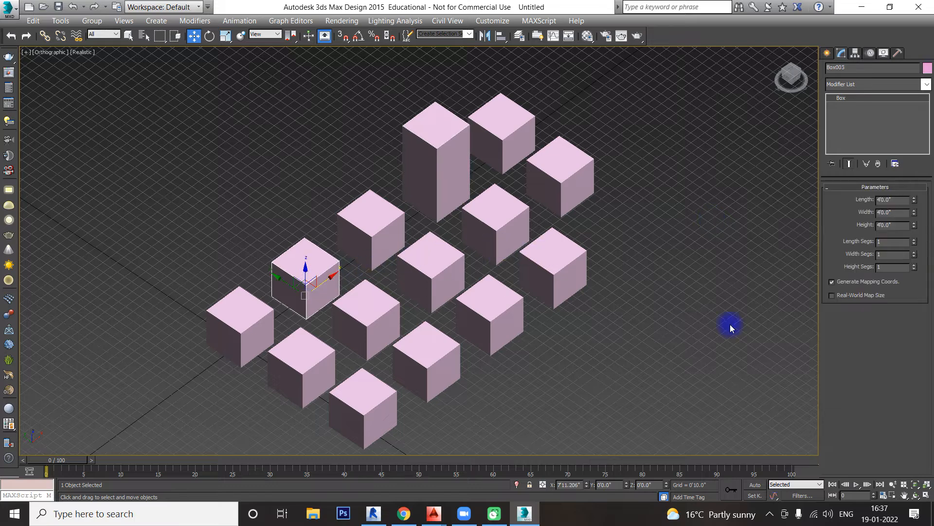
drag(914, 212, 920, 244)
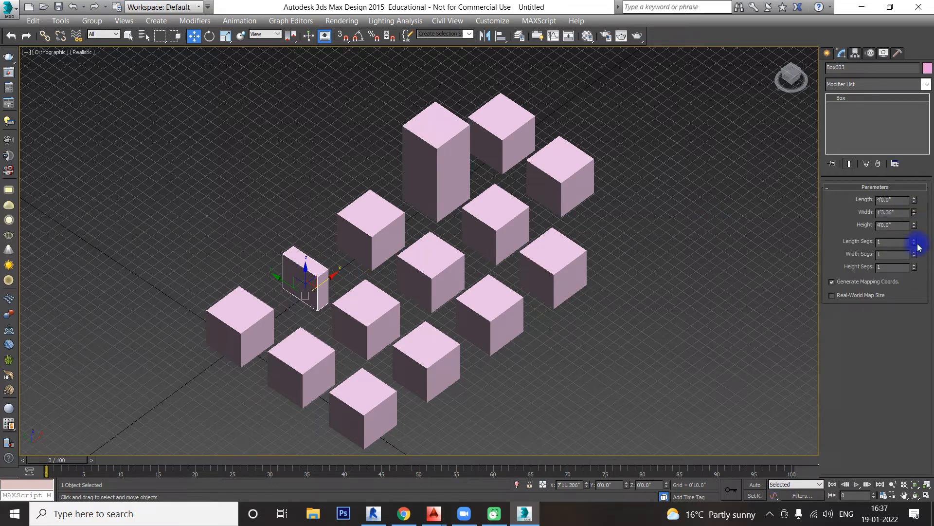
click(527, 130)
drag(917, 202, 819, 227)
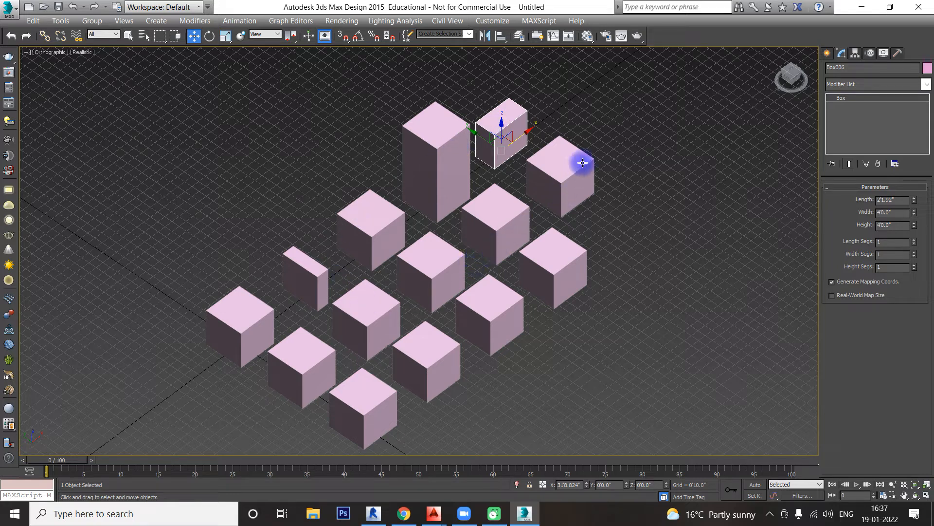
Step: Resize the instanced second-row boxes to a height of about 6'4.3", a width of about 1'2.9" and a length of about 1'6.7"
click(480, 210)
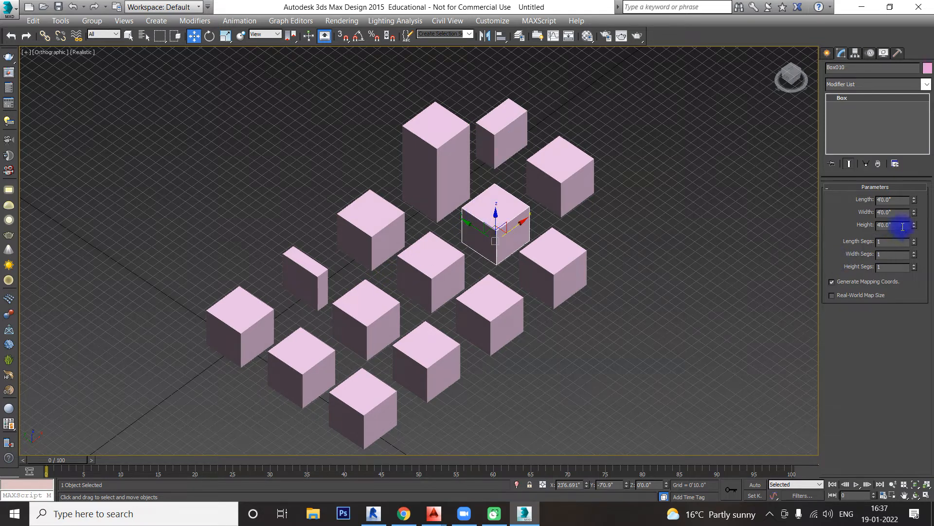
drag(914, 231, 918, 196)
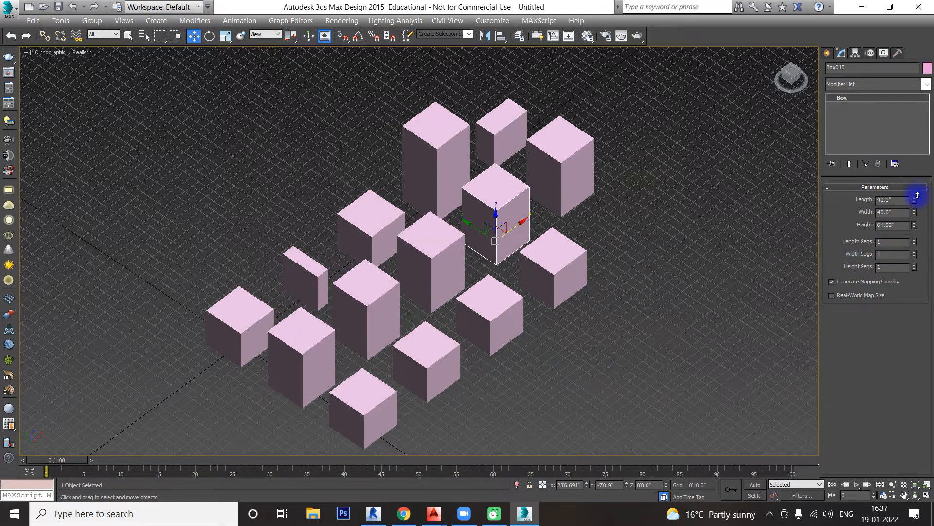
click(427, 270)
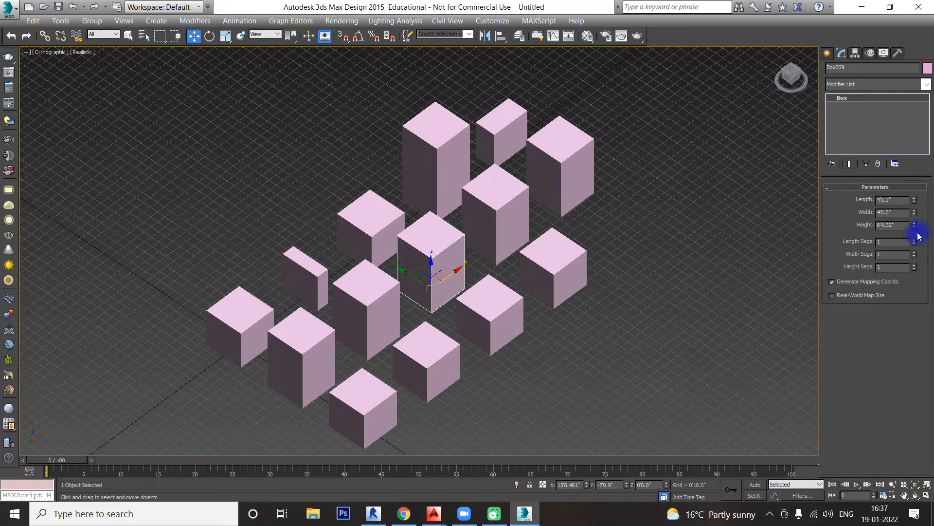
drag(913, 214, 920, 247)
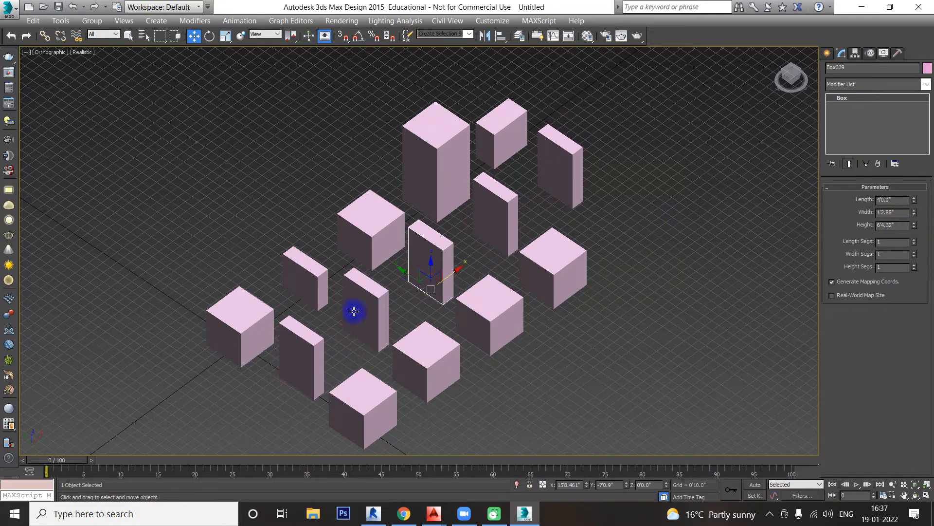
click(311, 336)
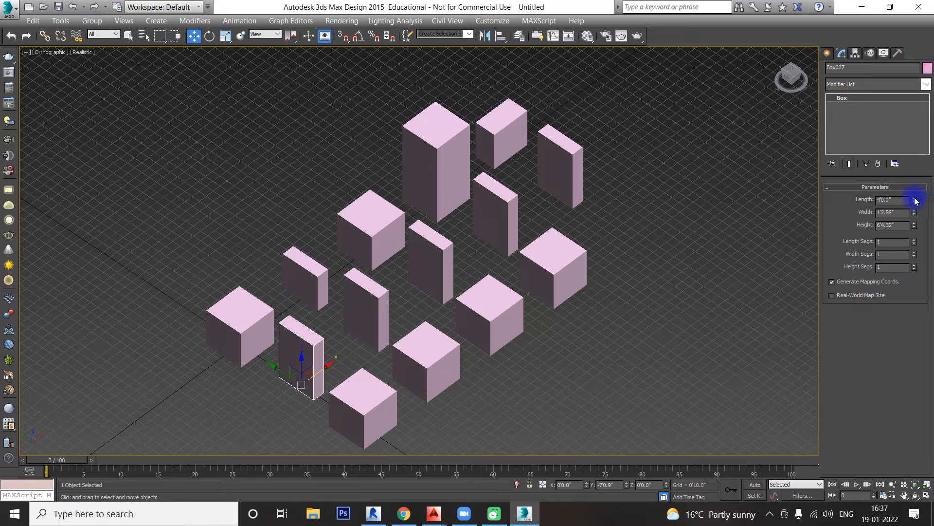
drag(916, 201, 917, 218)
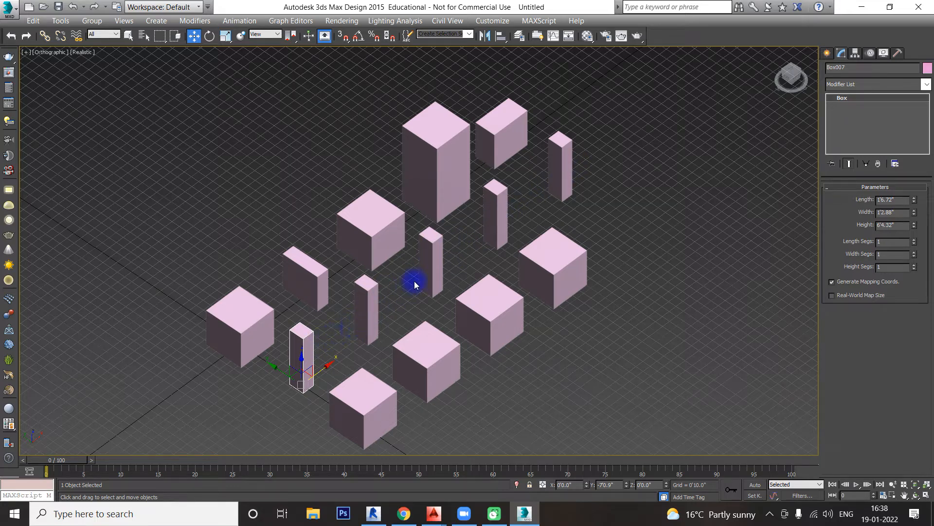
Step: Compare the modifier stack and parameters of the second-row instances with those of the third-row clones
middle_drag(626, 269, 627, 247)
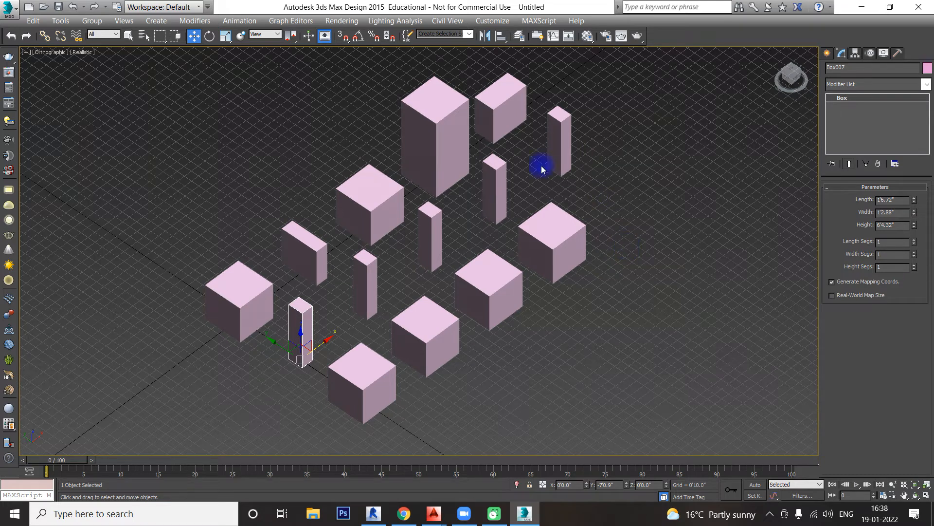
click(504, 174)
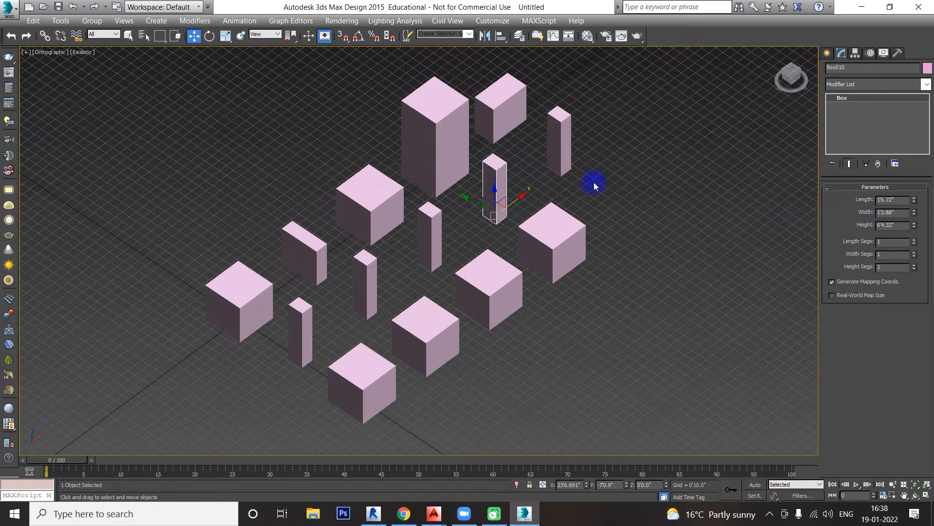
click(569, 147)
click(429, 217)
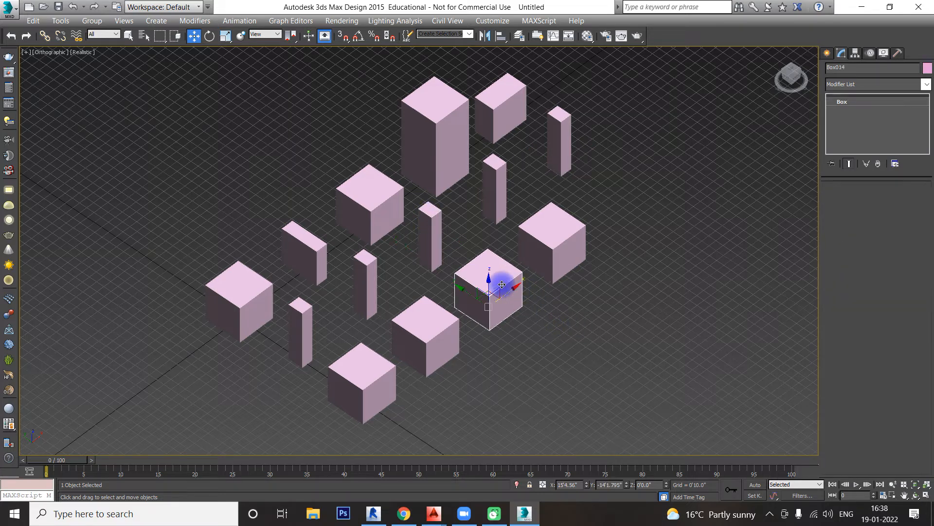
click(501, 282)
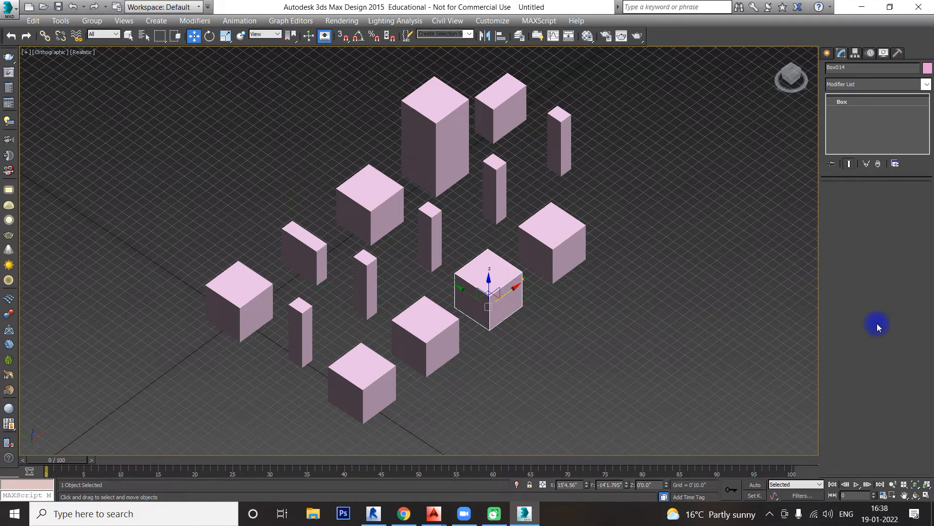
click(559, 230)
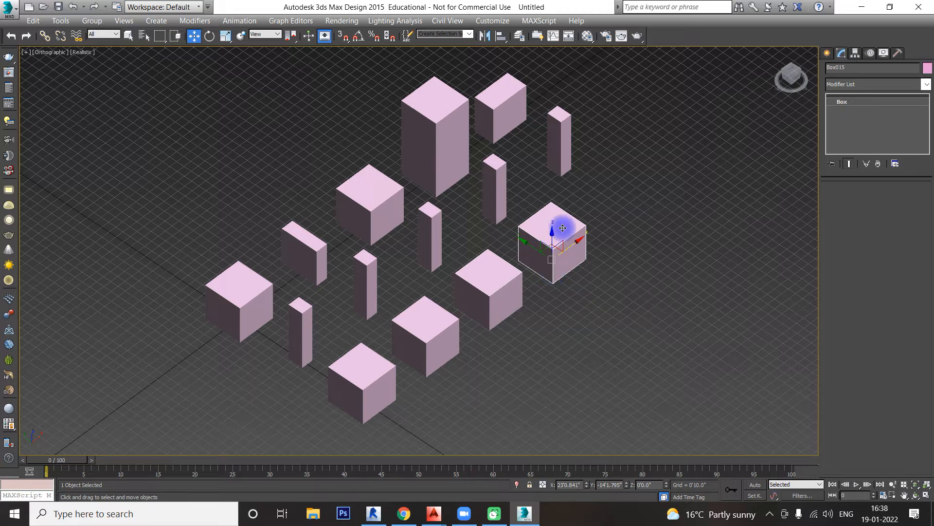
click(487, 284)
click(441, 318)
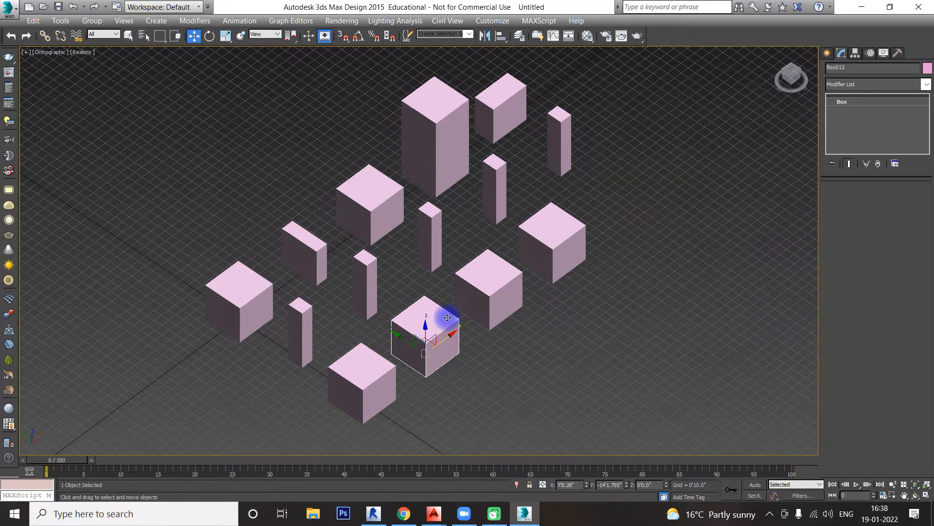
Step: Resize the first box of the third row to a height of 8'0", a width of about 1'8.6" and a length of about 1'3.8"
click(370, 368)
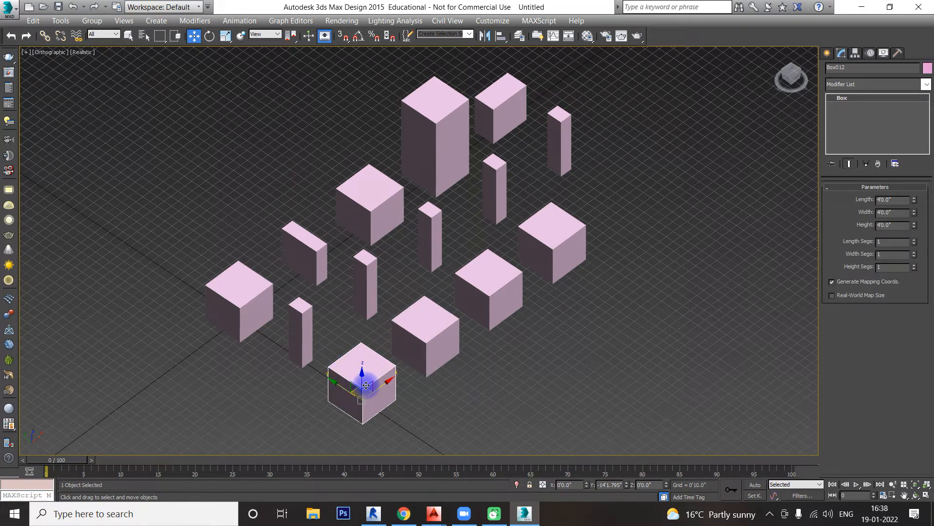
drag(916, 228, 901, 177)
click(915, 215)
drag(916, 218, 918, 237)
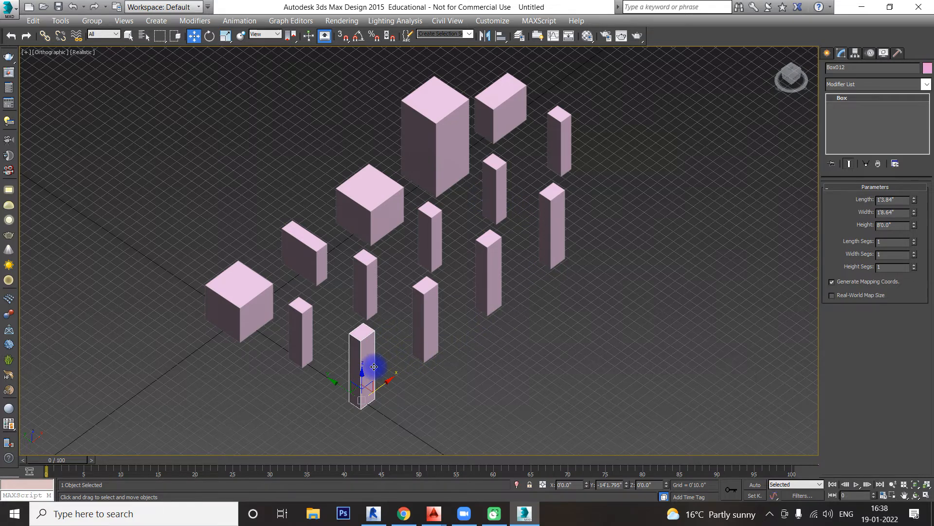
scroll(373, 366, down, 5)
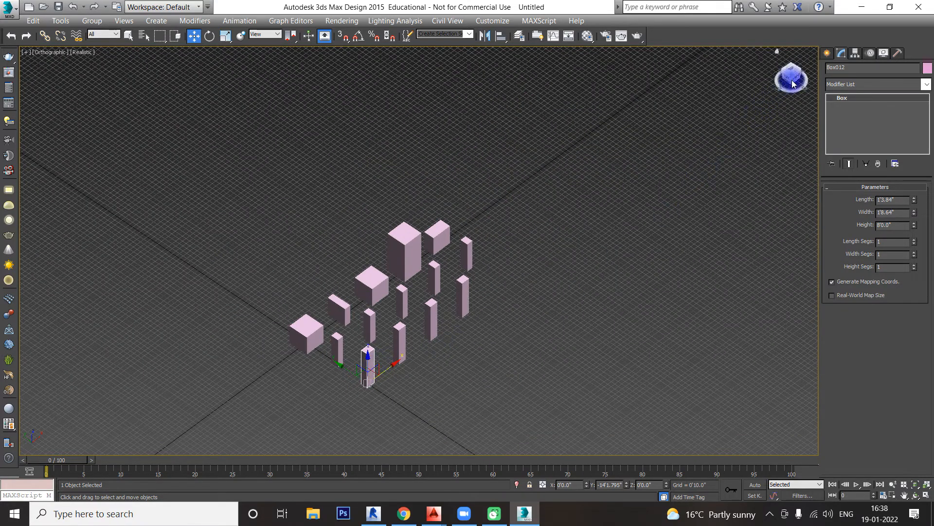
drag(791, 77, 419, 349)
scroll(421, 353, up, 3)
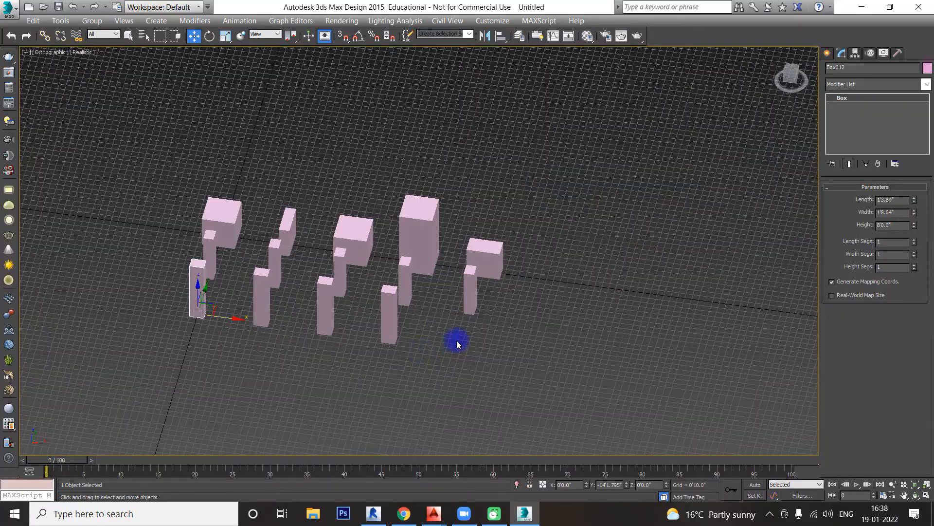
middle_drag(487, 322, 544, 325)
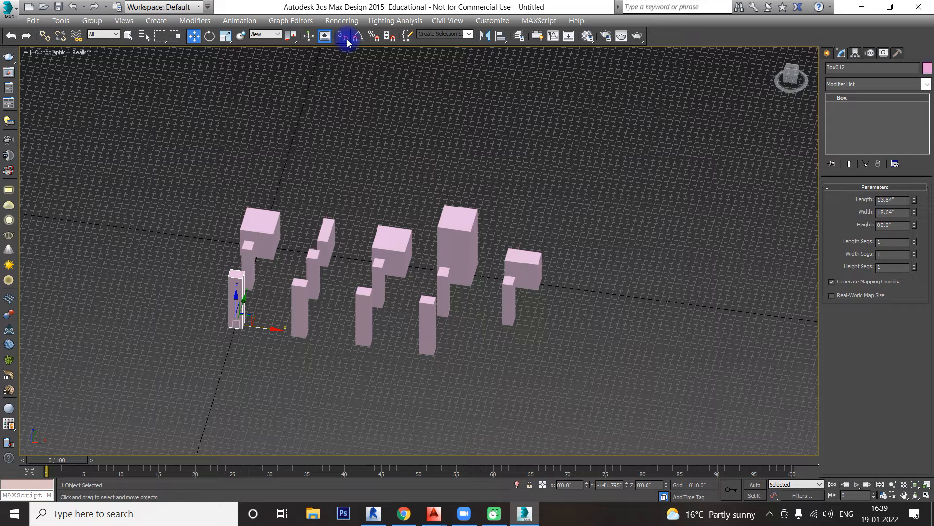
drag(424, 275, 168, 379)
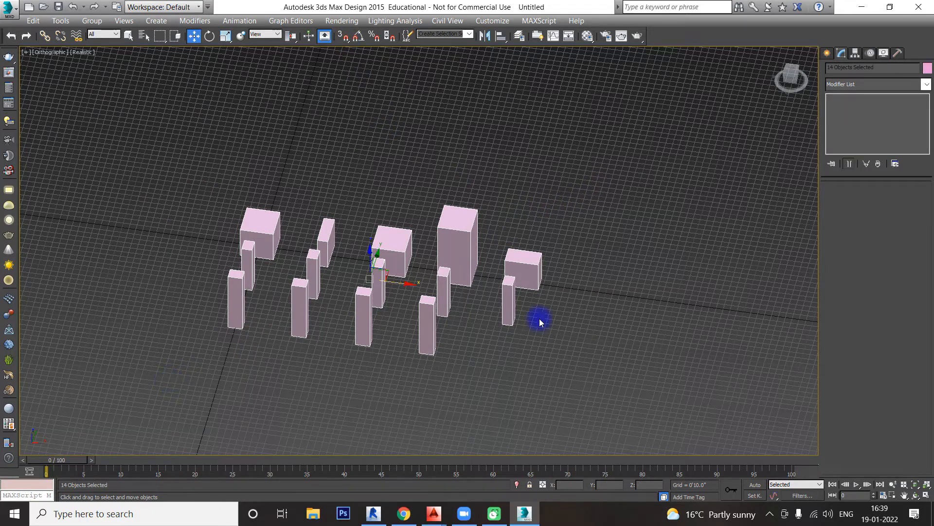
click(605, 363)
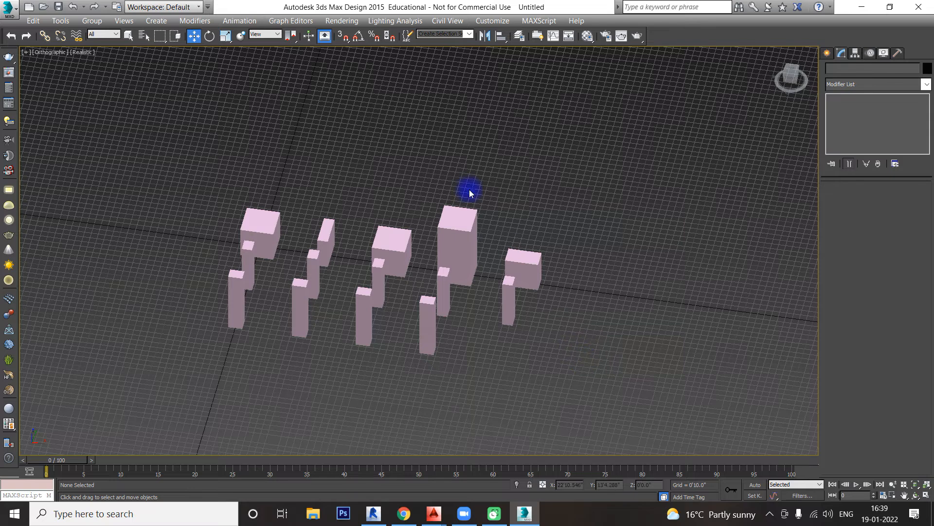
Step: Turn on 3D snapping and review the available snap types in the Grid and Snap Settings
click(343, 37)
middle_drag(457, 133, 416, 128)
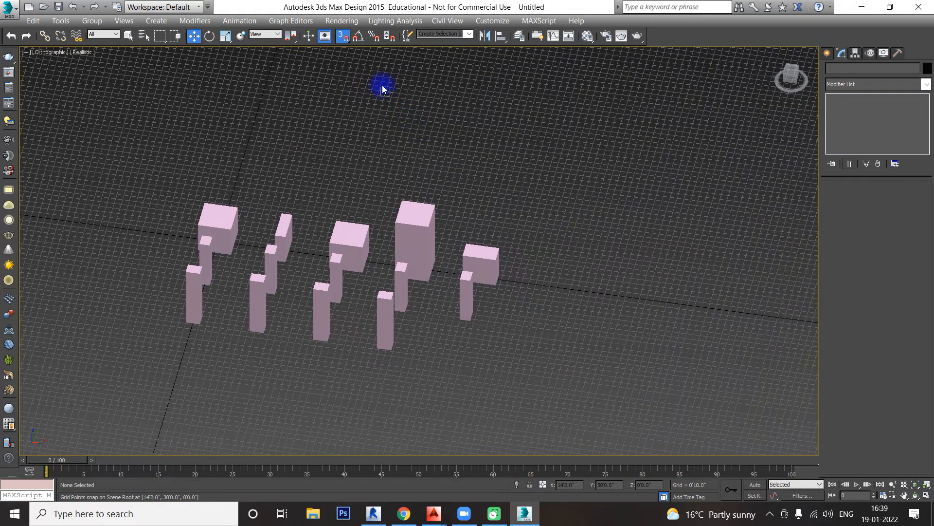
right_click(342, 38)
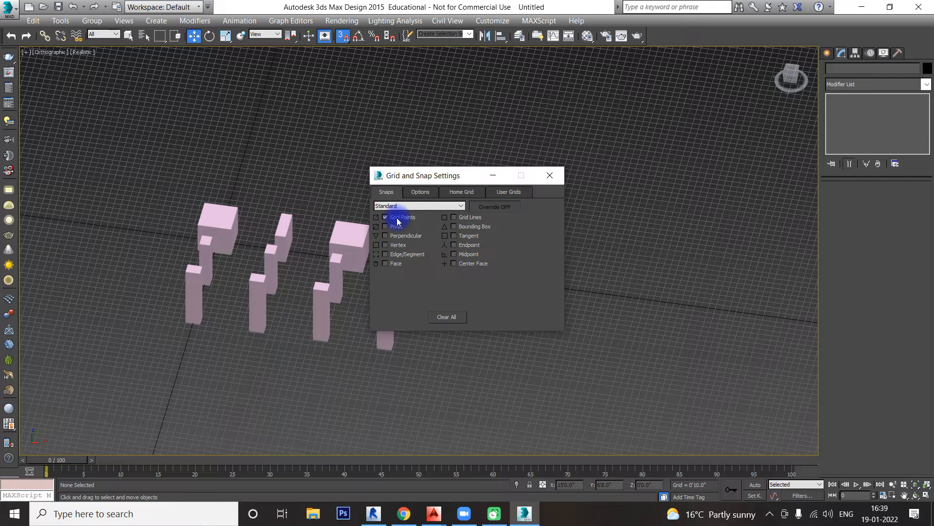
click(550, 176)
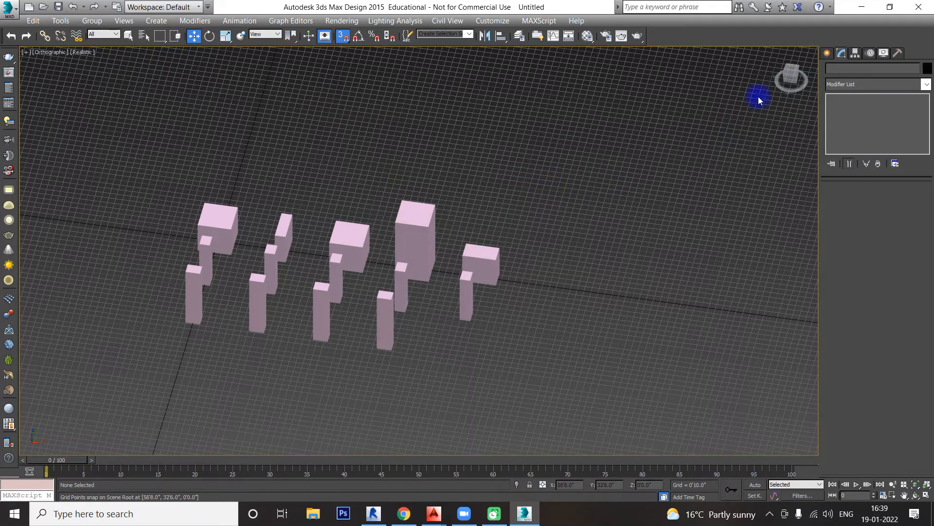
Step: Create a box snapped to the grid beyond the end of the first row, 0'10" long, 0'10" wide and 3'4" high
click(827, 53)
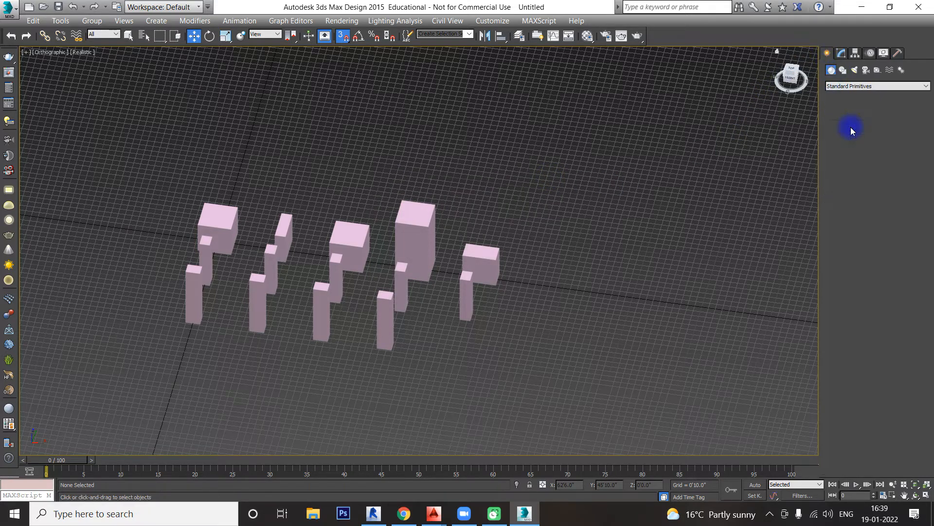
click(851, 126)
scroll(617, 252, up, 5)
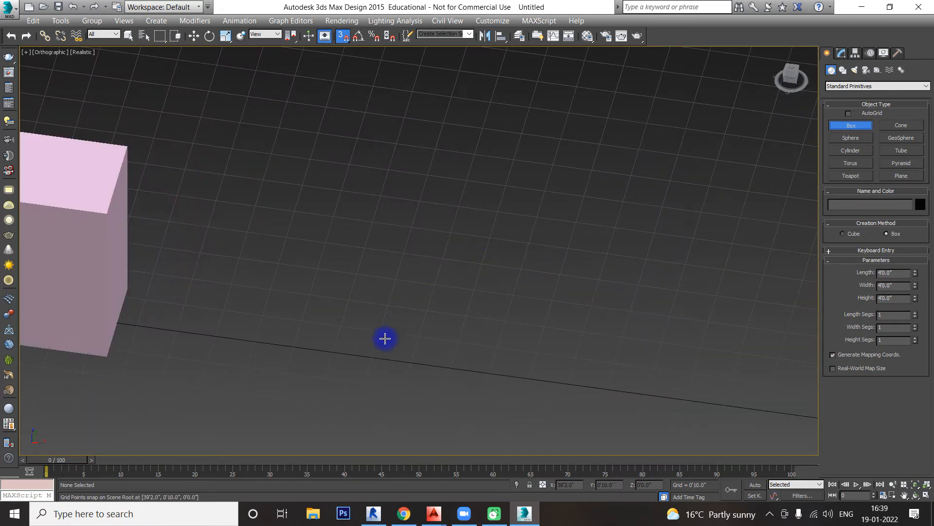
drag(380, 346, 409, 340)
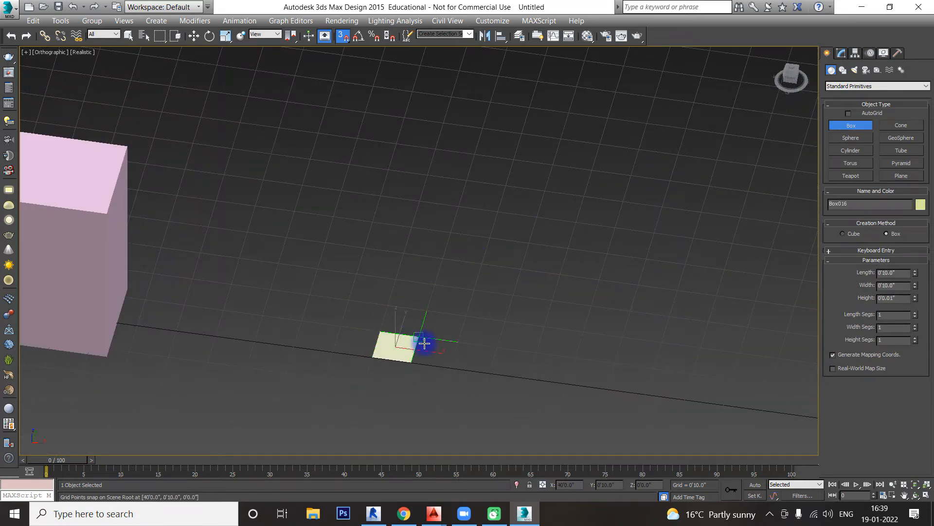
click(400, 204)
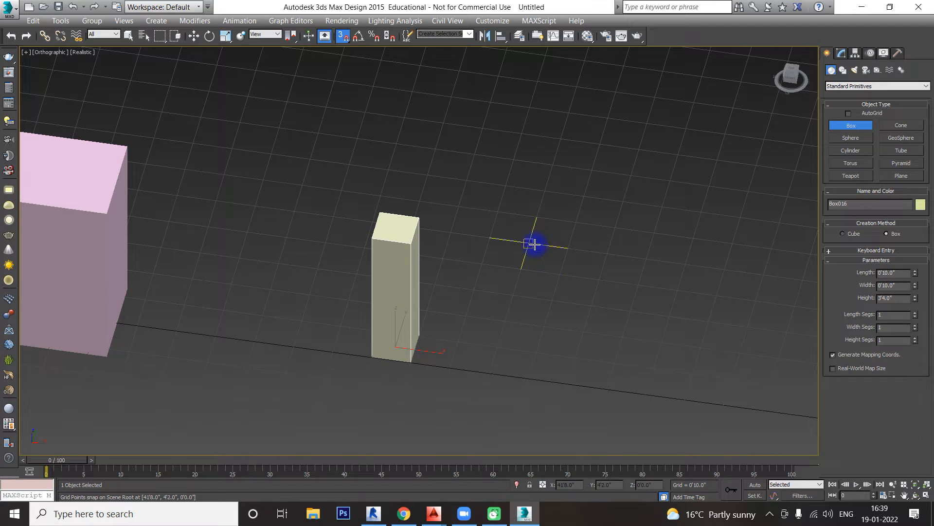
Step: Create a second grid-snapped box behind the new one, 0'10" long, 0'10" wide and 3'4" high
drag(531, 244, 560, 275)
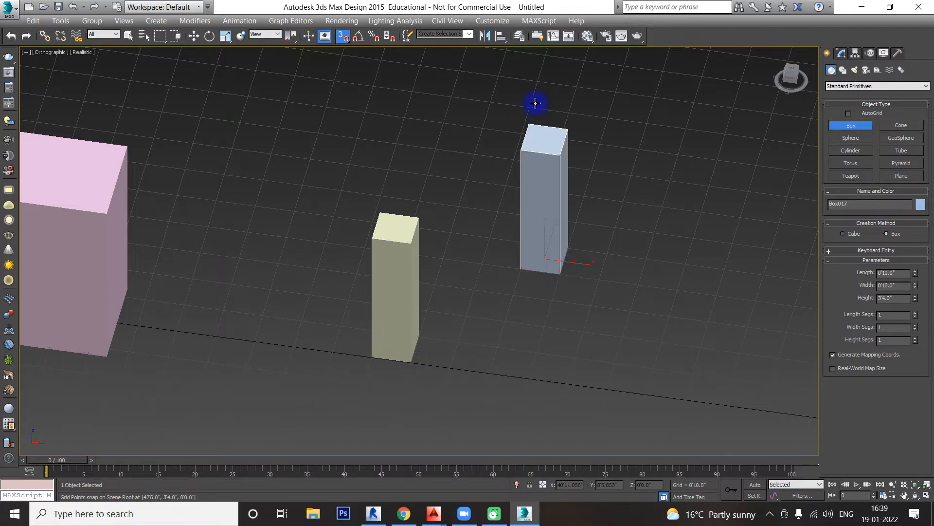
click(536, 103)
scroll(516, 146, down, 5)
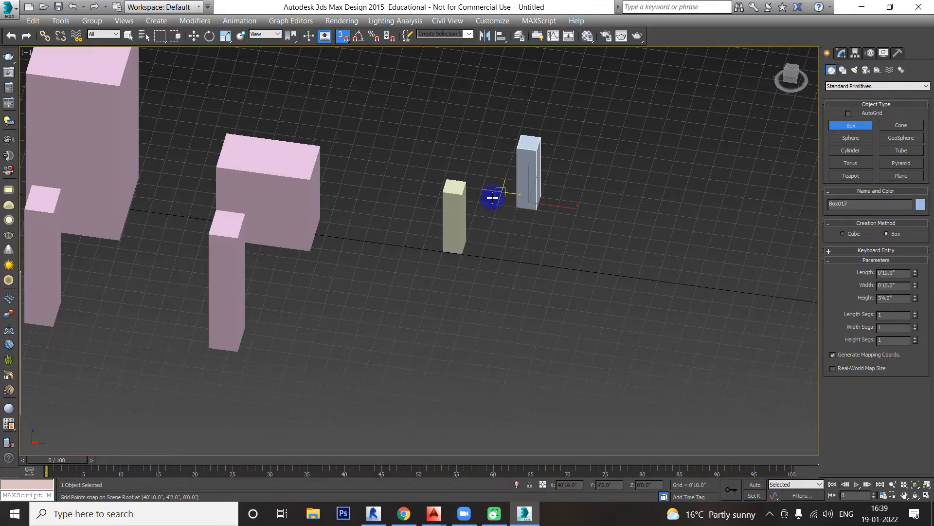
Step: Set 3D snapping to Endpoint only and move the yellow box by its base corner onto the nearby pink box's top front corner
right_click(344, 43)
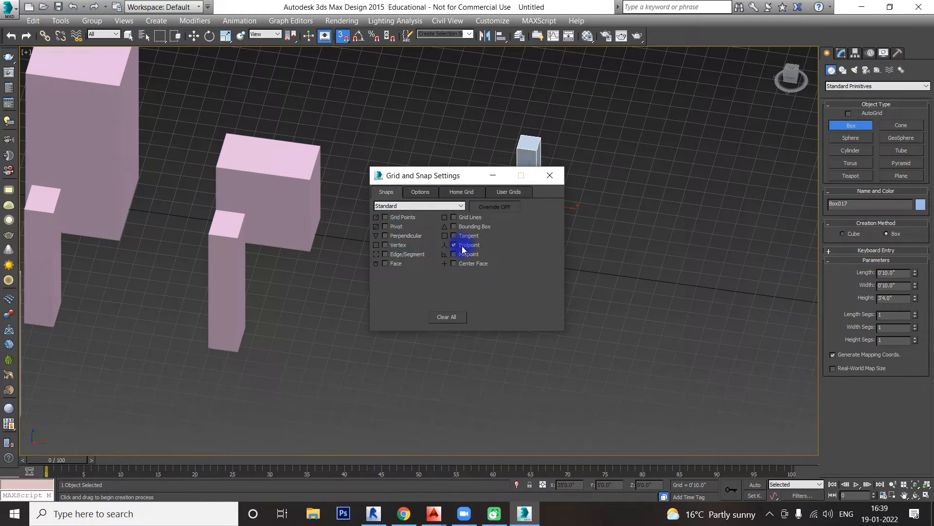
click(553, 176)
middle_drag(532, 283, 586, 329)
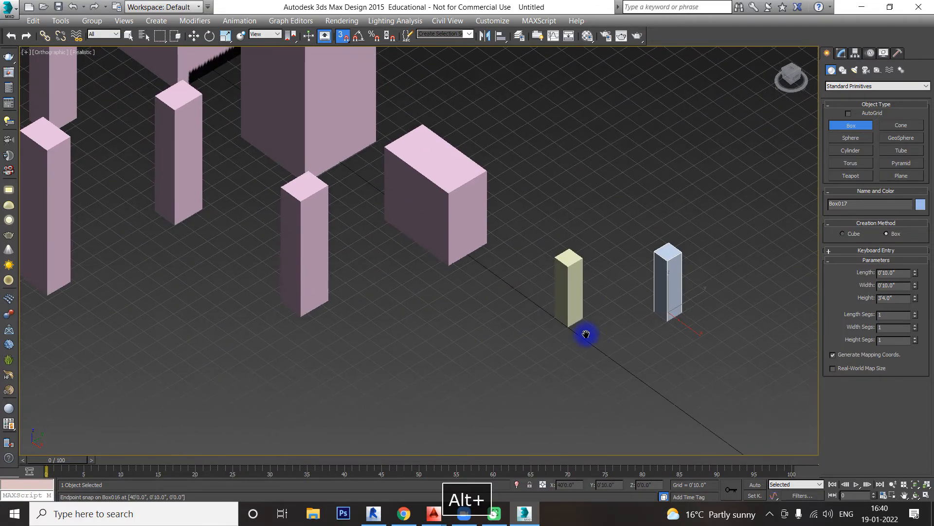
key(w)
click(568, 287)
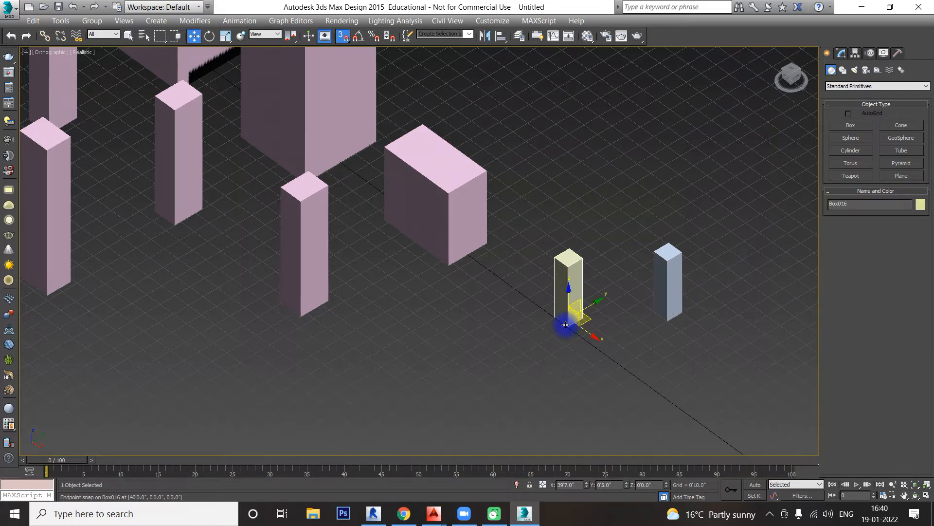
drag(569, 325, 443, 192)
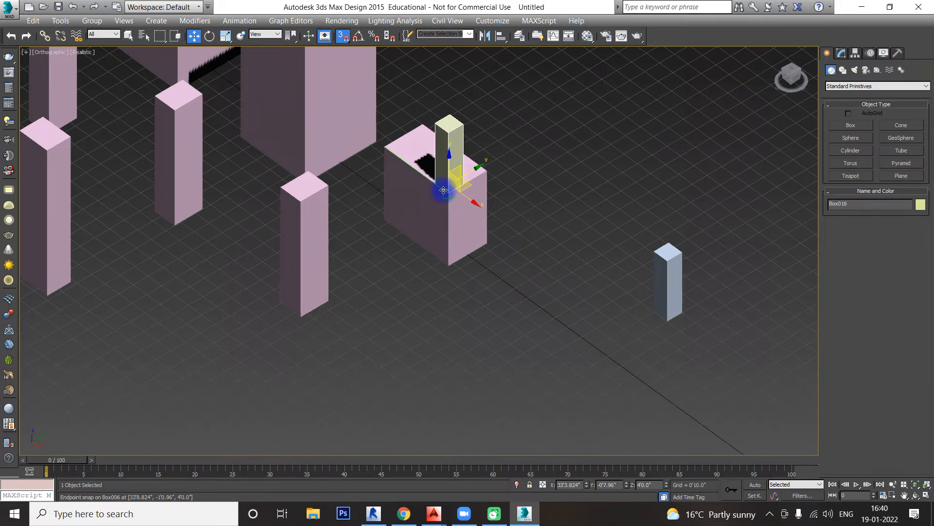
click(450, 292)
middle_drag(525, 235, 538, 292)
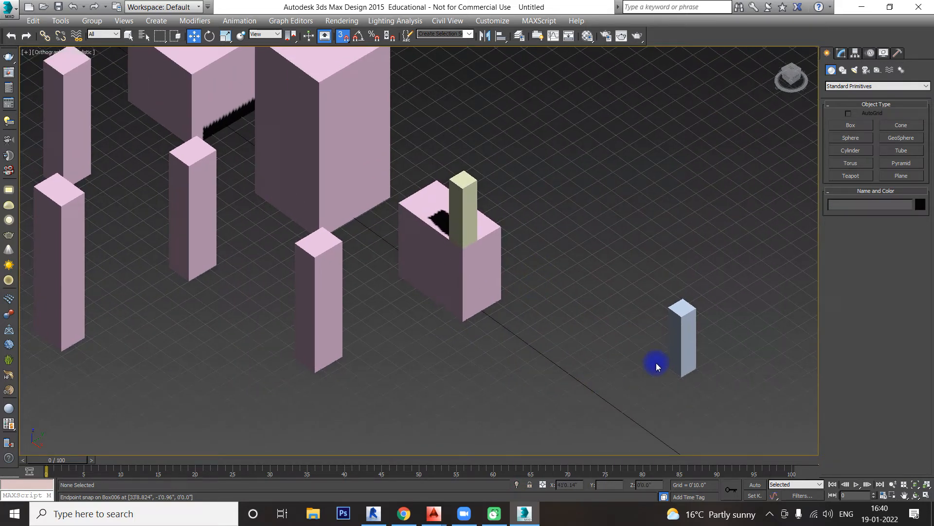
Step: Select the light blue box and examine the snap types and general snap options in the Grid and Snap Settings
click(681, 316)
right_click(344, 36)
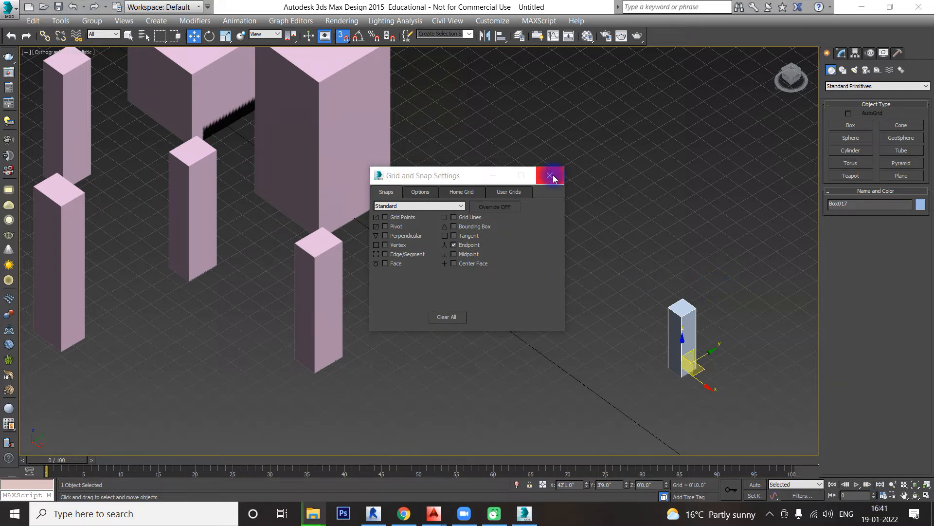
click(421, 192)
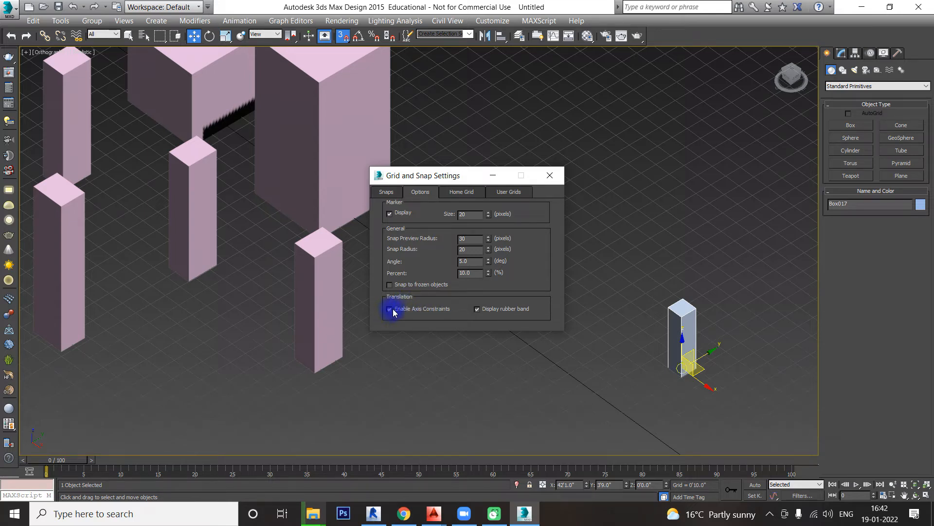
click(551, 176)
Step: Move the front-row pink box by its base corner to a free spot, and shift the tall large pink box behind its row
middle_drag(485, 350, 575, 349)
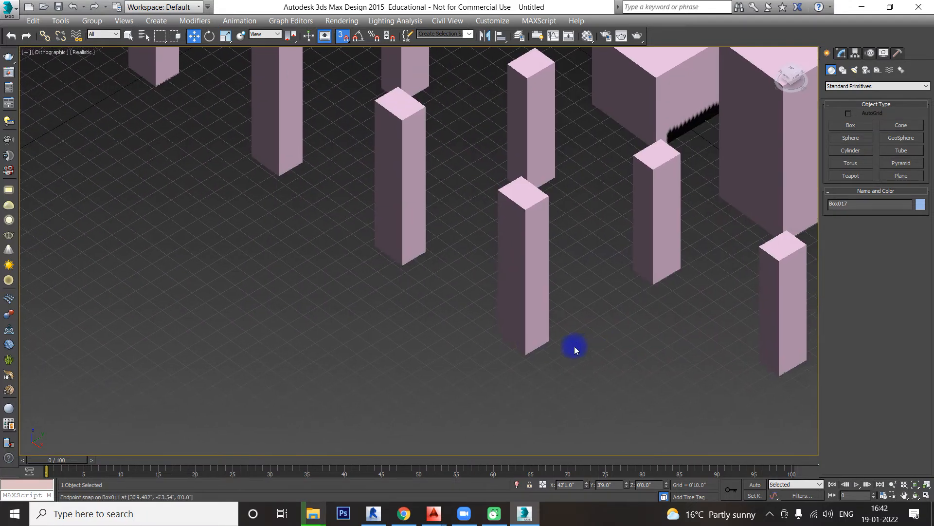
click(519, 339)
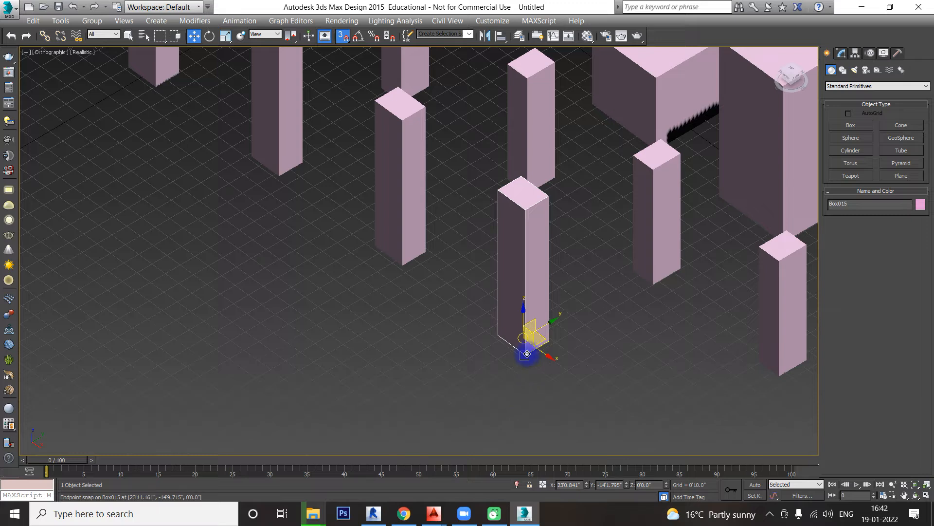
drag(525, 353, 431, 357)
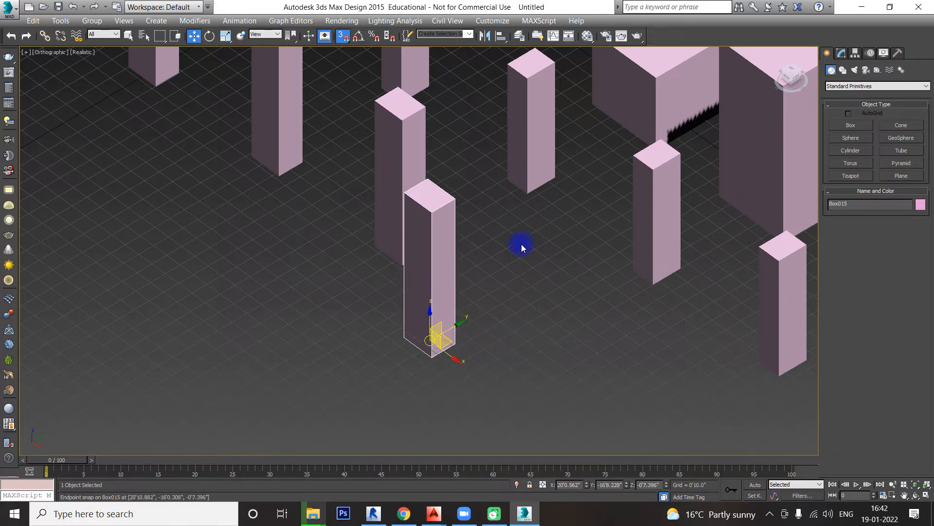
middle_drag(521, 246, 687, 303)
drag(444, 230, 329, 301)
scroll(481, 298, down, 4)
middle_drag(519, 297, 409, 315)
click(516, 274)
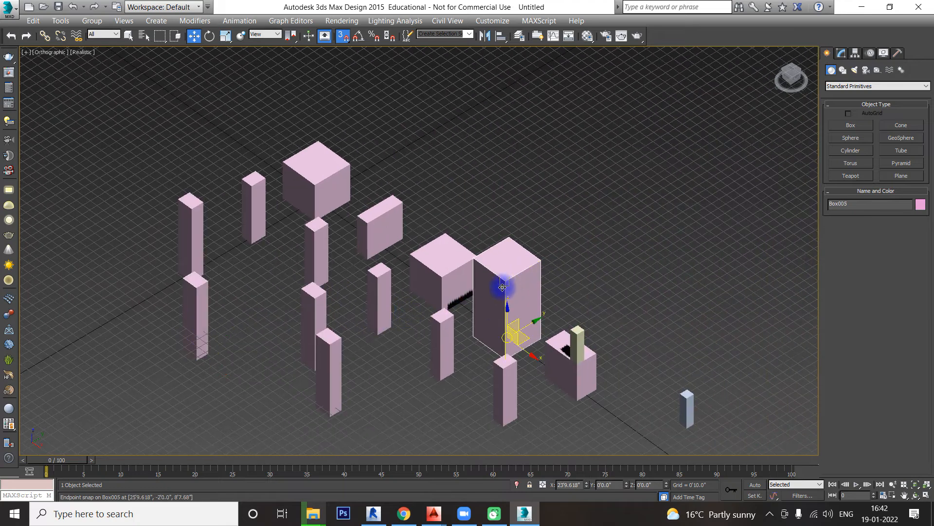
drag(545, 273, 627, 211)
Step: Delete all the boxes from the scene
scroll(534, 231, down, 4)
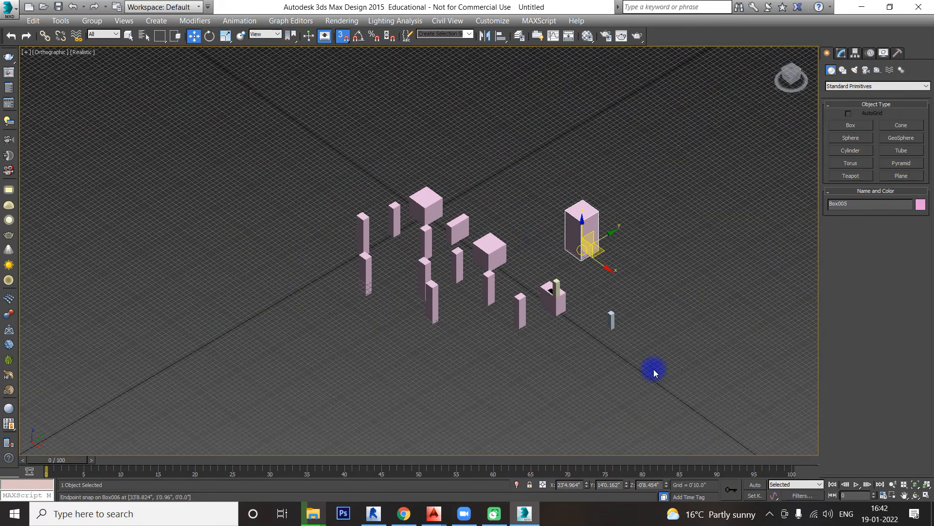
drag(668, 378, 310, 171)
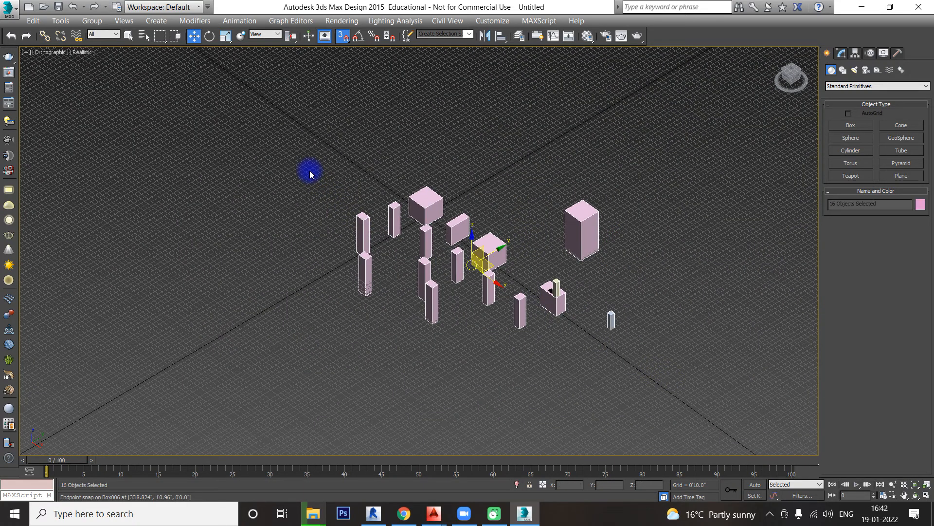
key(Delete)
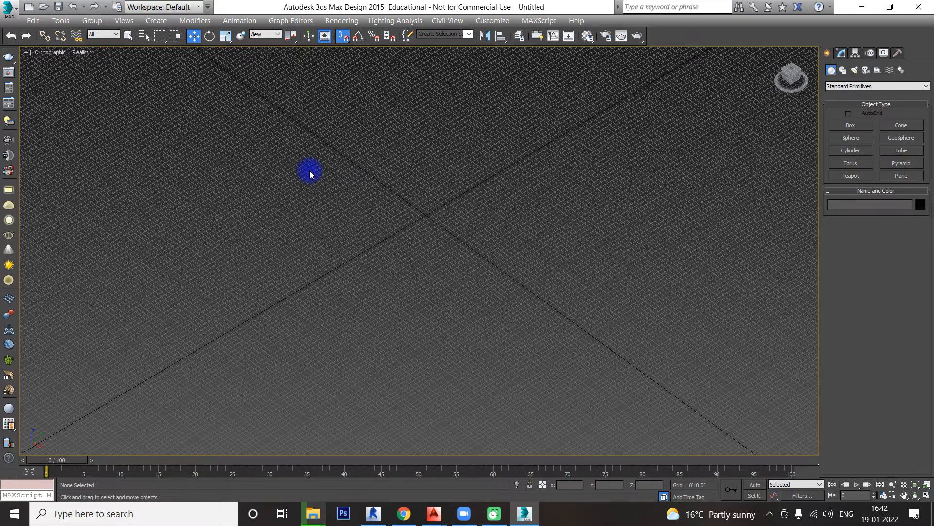
Step: From the Top view, create a box near the origin about 5'2" long, 6'11" wide and 0'10" high
key(t)
click(851, 125)
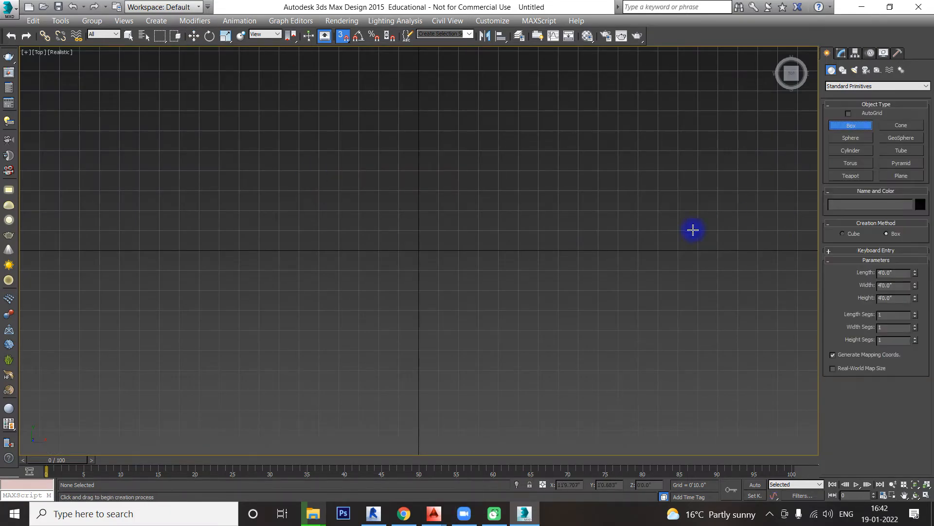
middle_drag(533, 255, 433, 267)
drag(361, 192, 528, 315)
alt+middle_drag(527, 300, 610, 275)
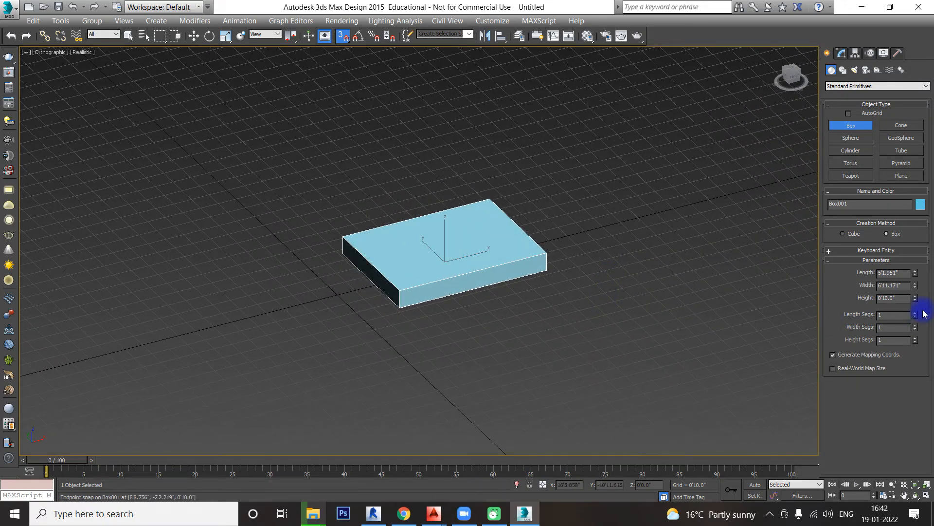
Step: Set the new box's height to 0'2", its width to 5'0" and its length to 3'0" to form a tabletop
double_click(891, 297)
text(2)
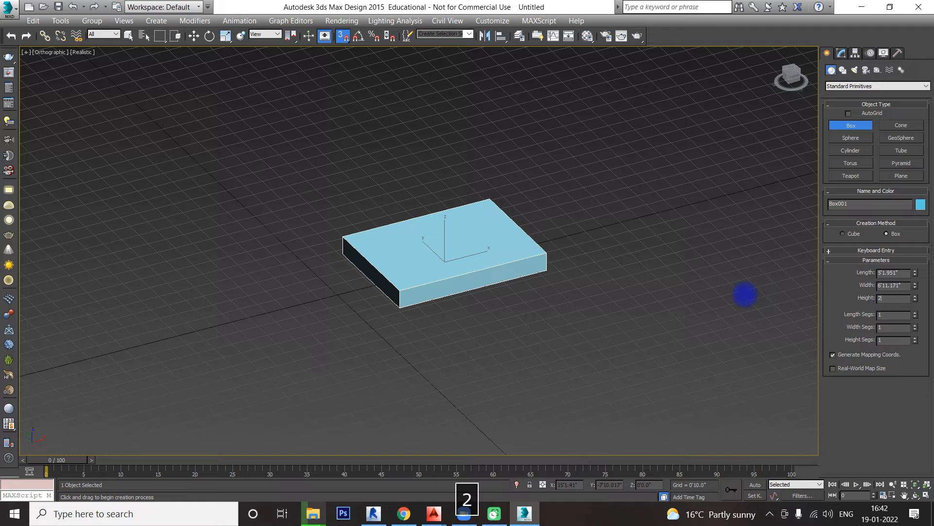
key(Return)
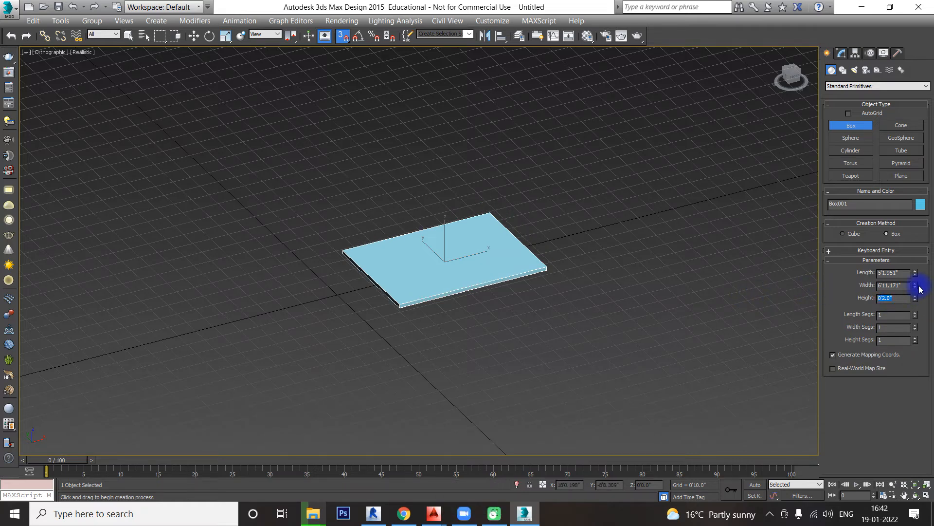
drag(916, 286, 910, 283)
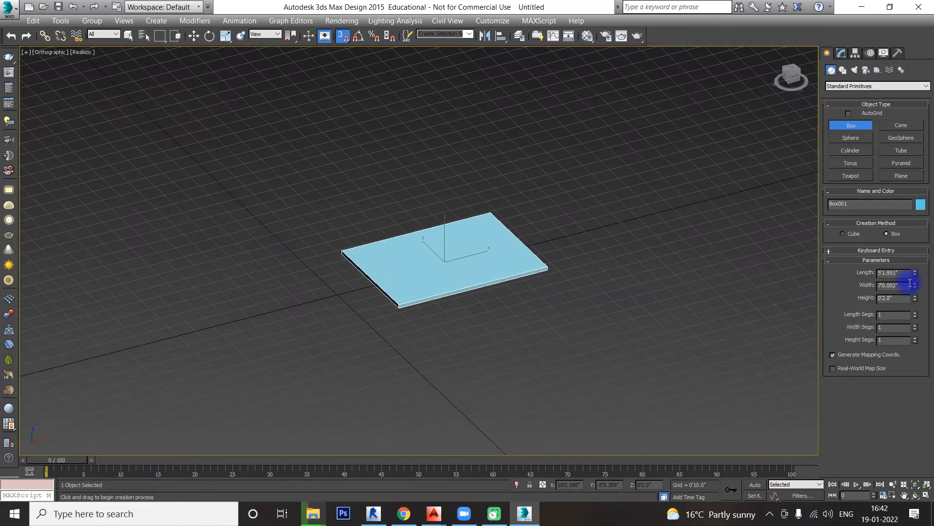
text(60)
key(Return)
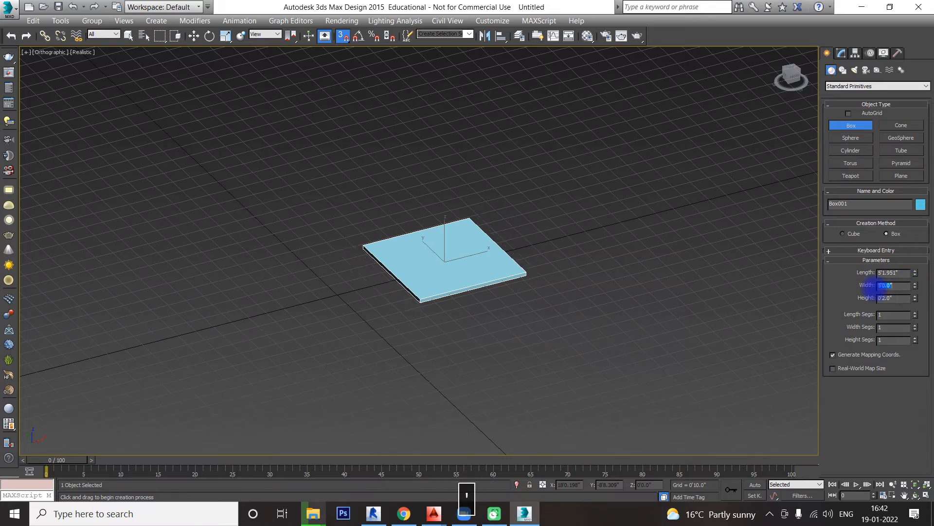
drag(903, 273, 761, 276)
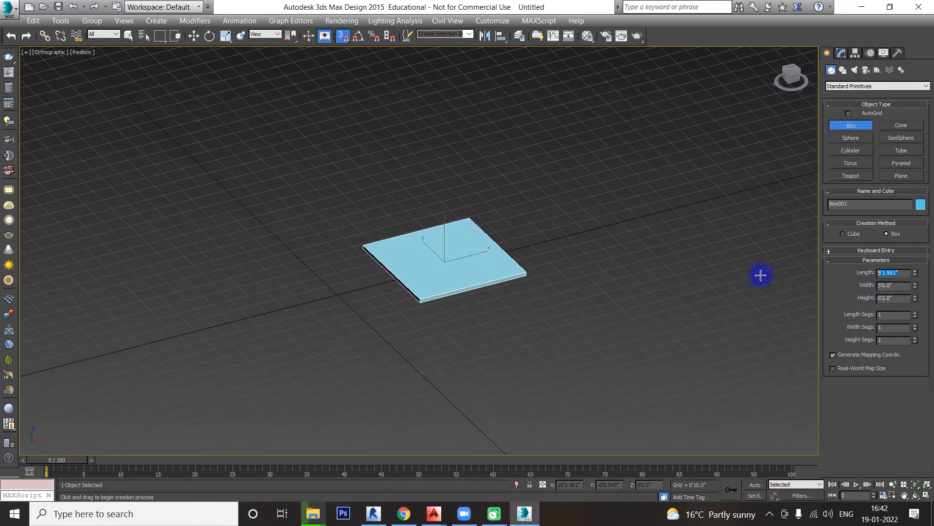
text(3')
key(Return)
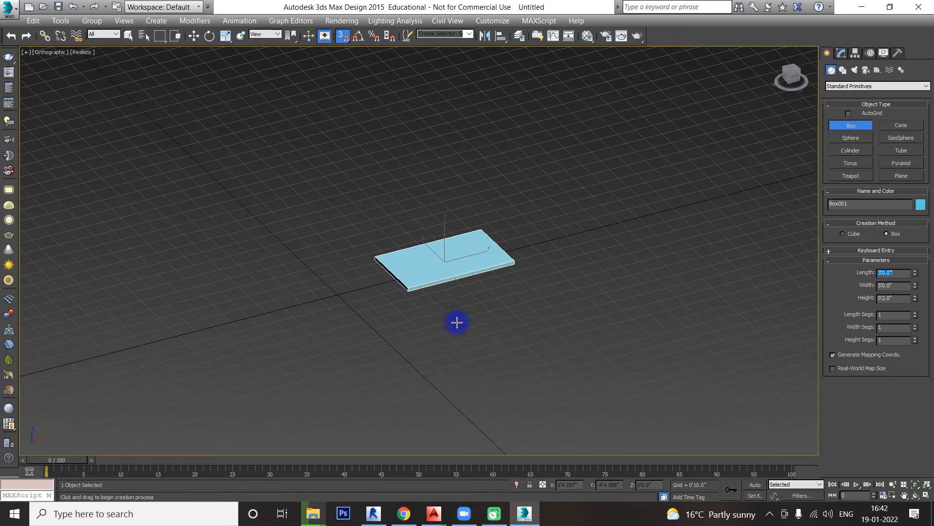
Step: Raise the tabletop to a Z position of 3'0"
key(w)
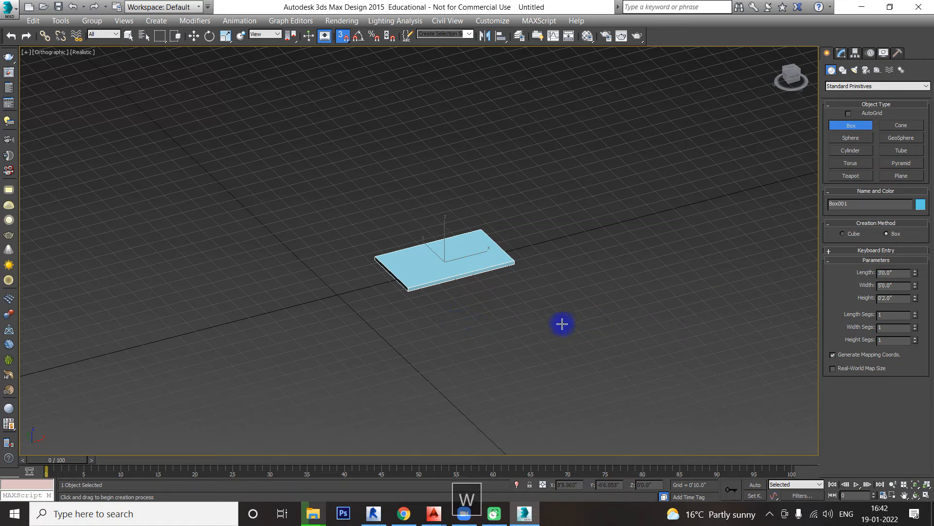
key(w)
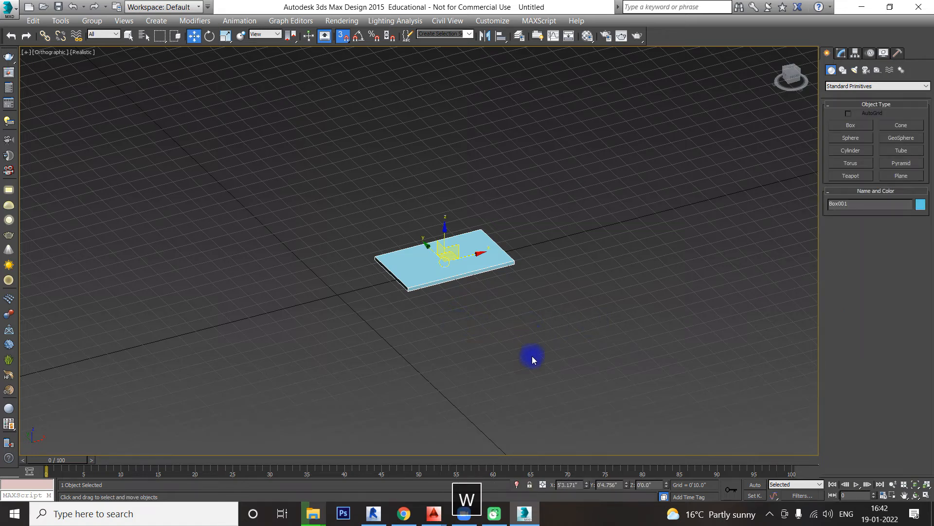
double_click(633, 484)
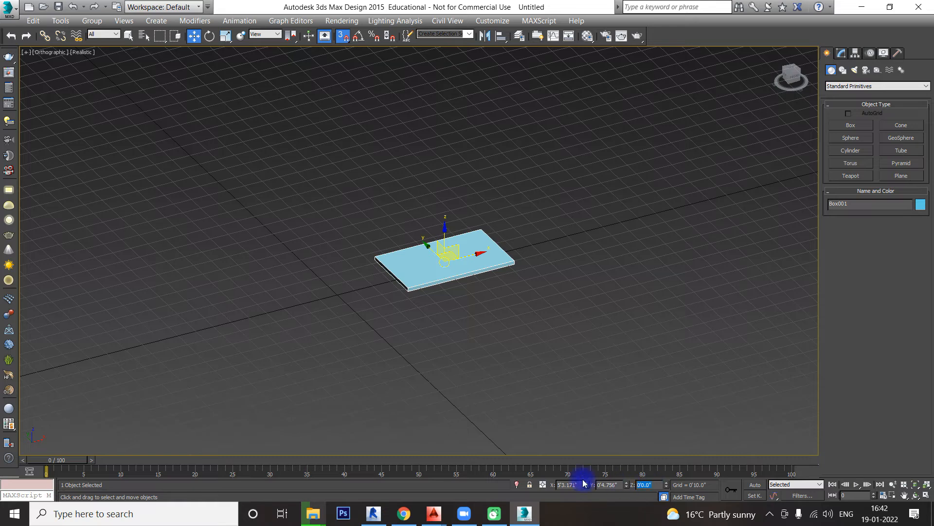
text(3)
key(Return)
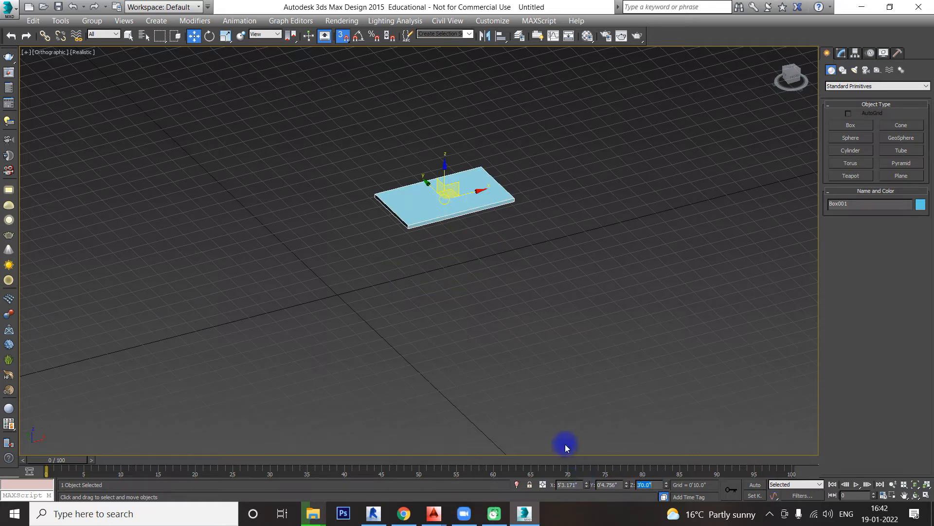
Step: From the Top view, create a small square box beside the tabletop, about 0'7.3" on each side and 3'4" high
text(T)
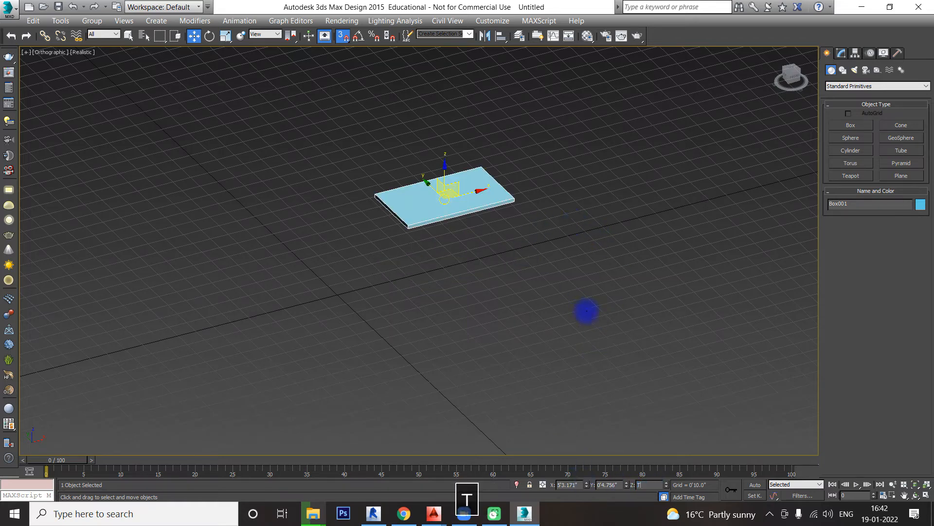
click(638, 269)
key(t)
middle_drag(676, 261, 501, 271)
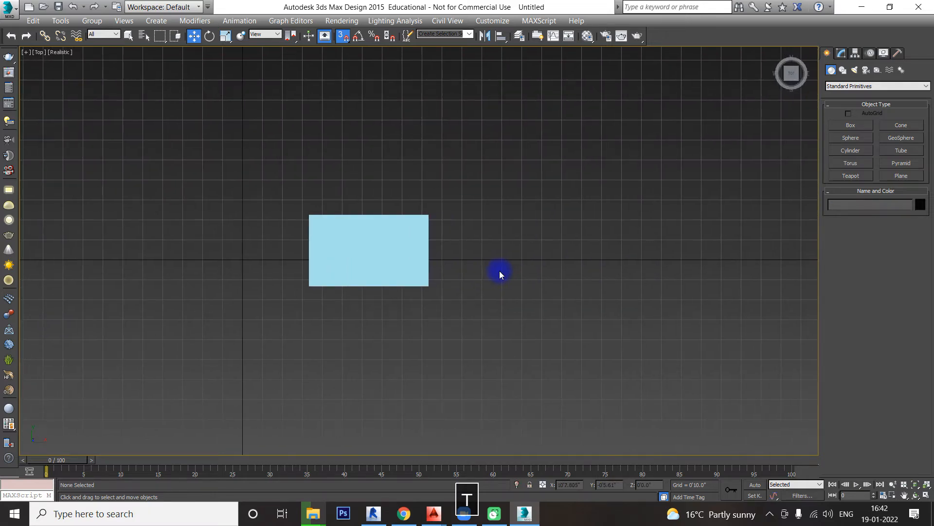
click(851, 125)
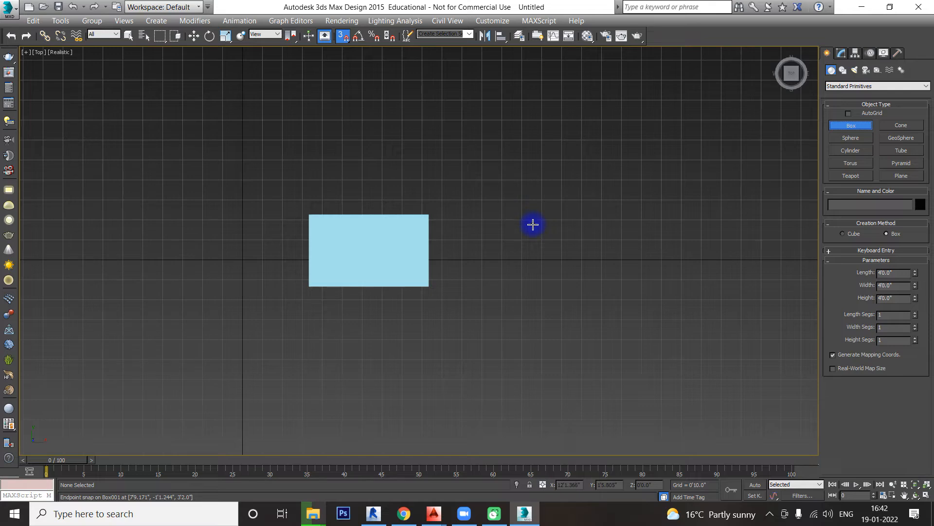
drag(533, 224, 547, 240)
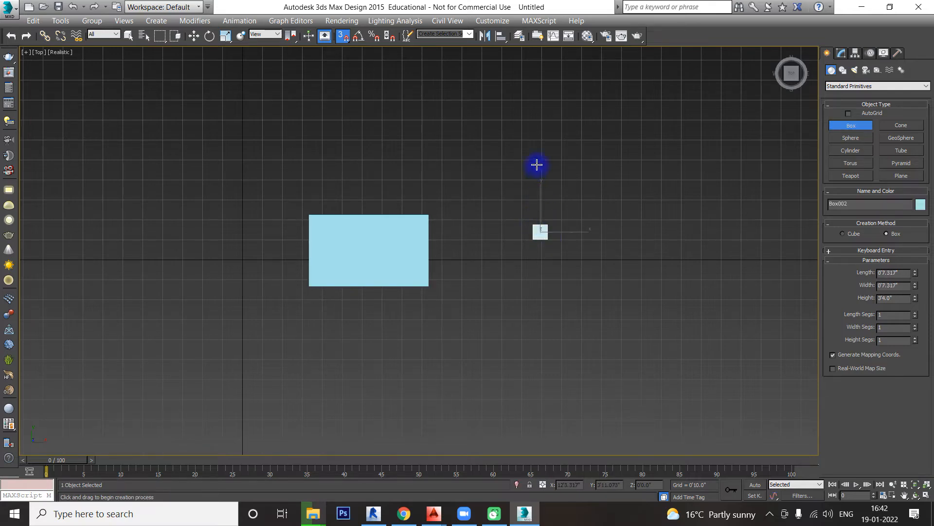
alt+middle_drag(542, 348, 576, 298)
Step: Set the small box's width and length to 0'2" and its height to 3'0" to form a table leg
double_click(895, 285)
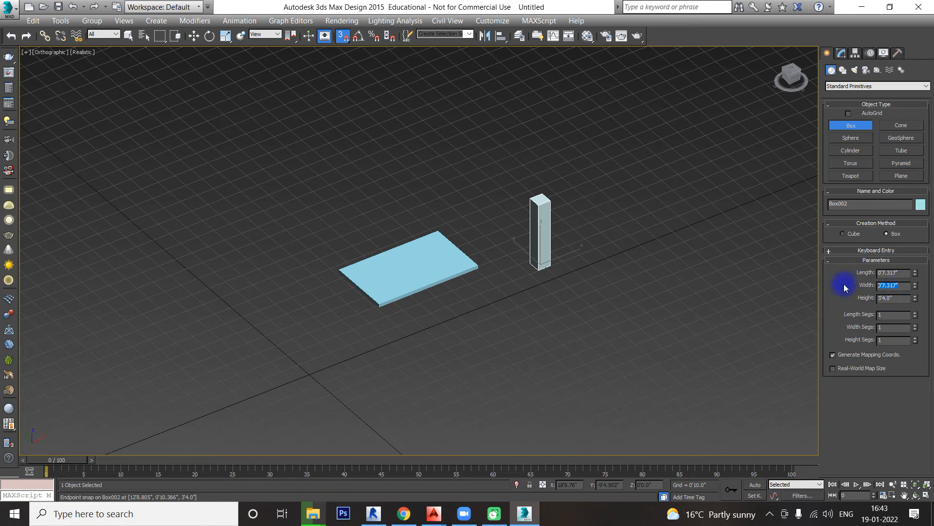
text(2)
key(Return)
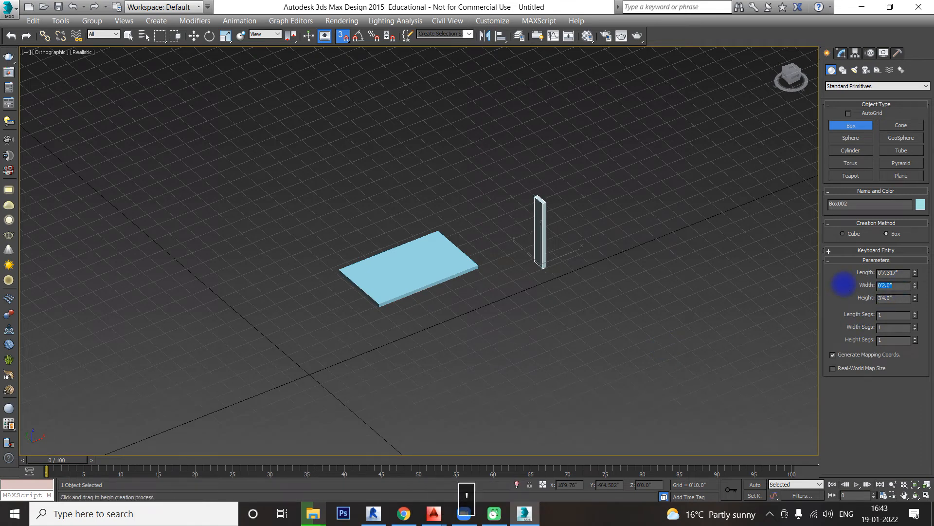
double_click(890, 273)
text(2")
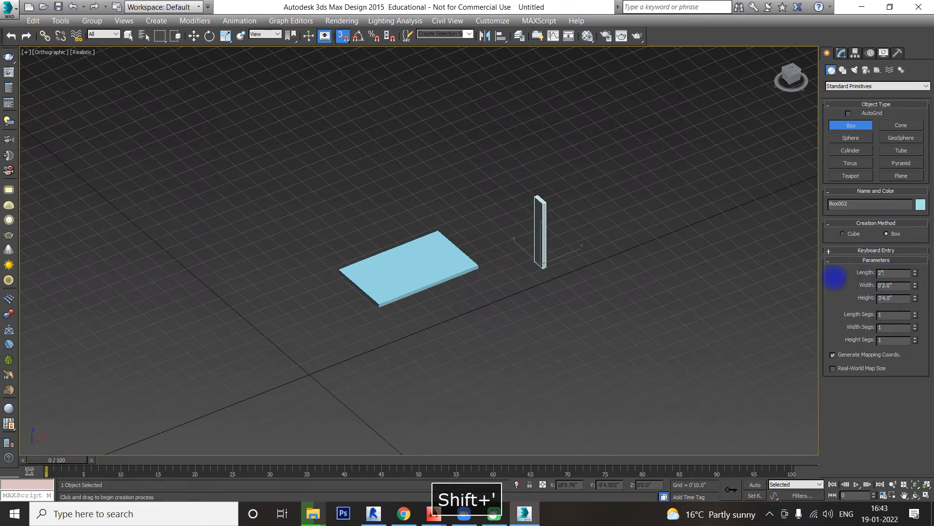
key(Return)
double_click(890, 298)
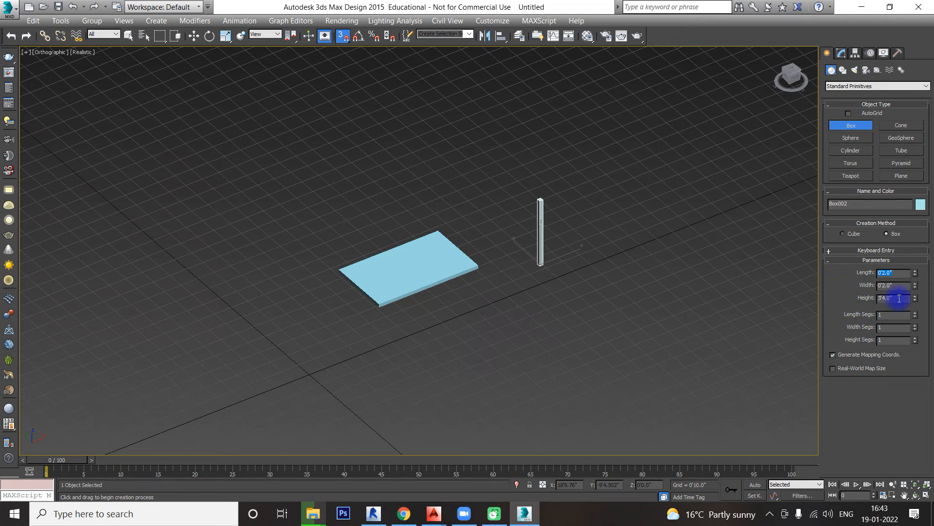
text(3)
key(Return)
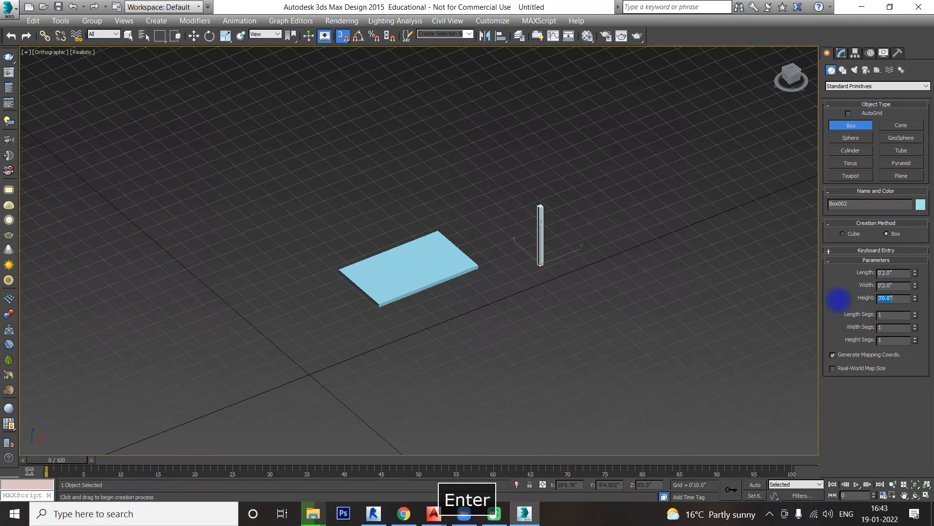
Step: From the Top view, try to clone the leg along the X axis and turn off snapping
right_click(633, 276)
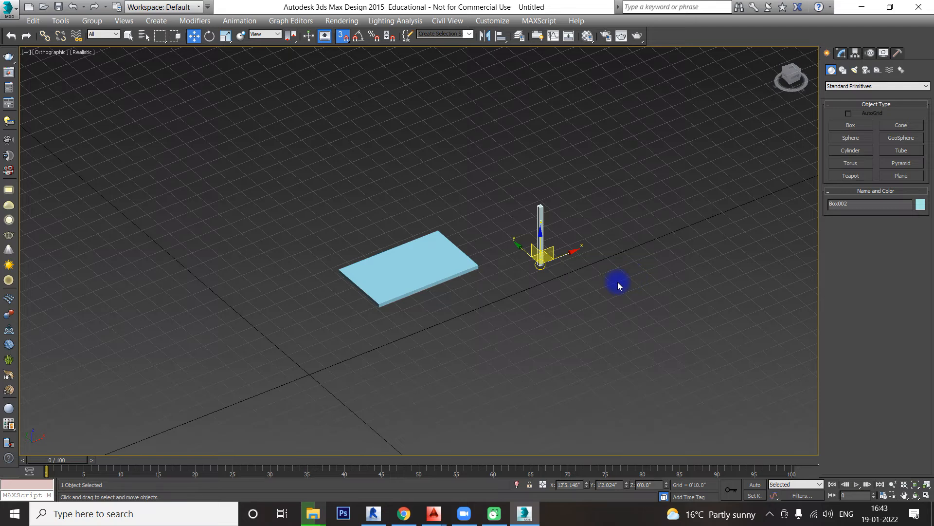
key(t)
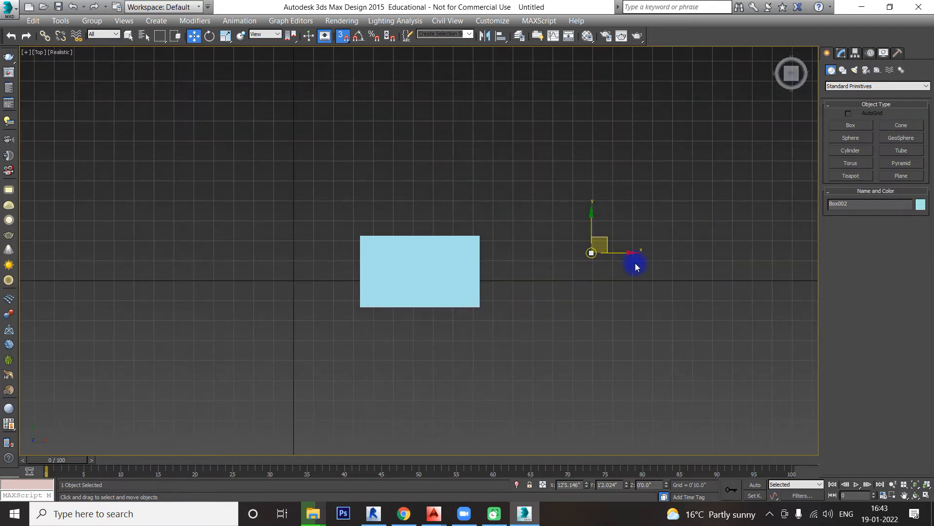
scroll(664, 258, up, 3)
middle_drag(665, 258, 501, 263)
scroll(501, 263, up, 3)
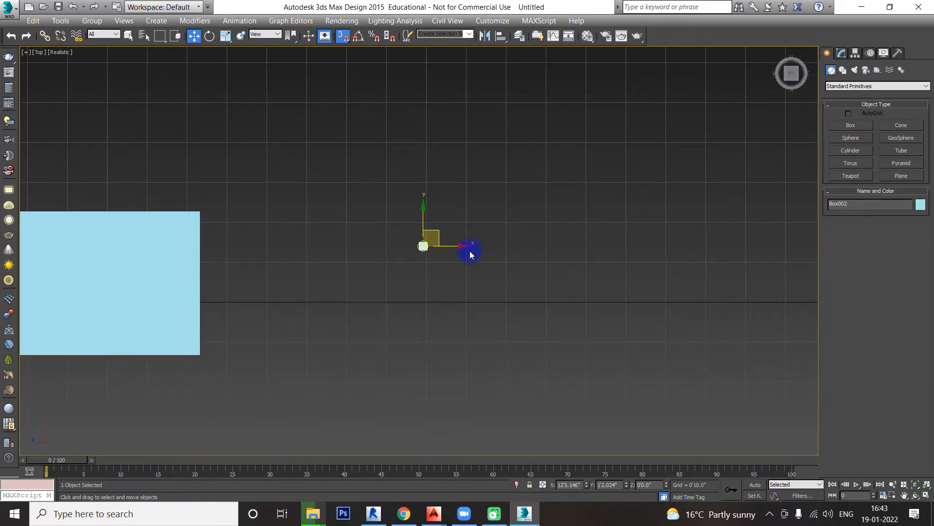
shift+drag(461, 246, 482, 247)
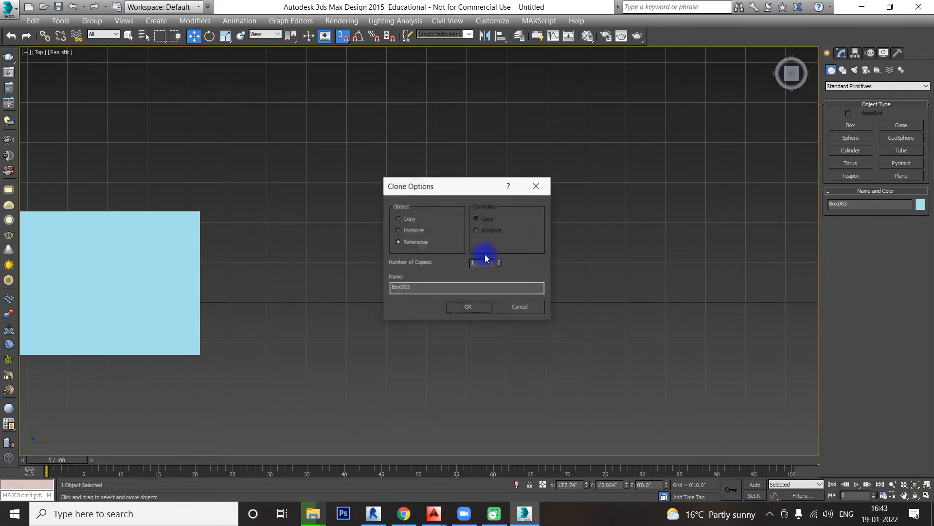
click(536, 186)
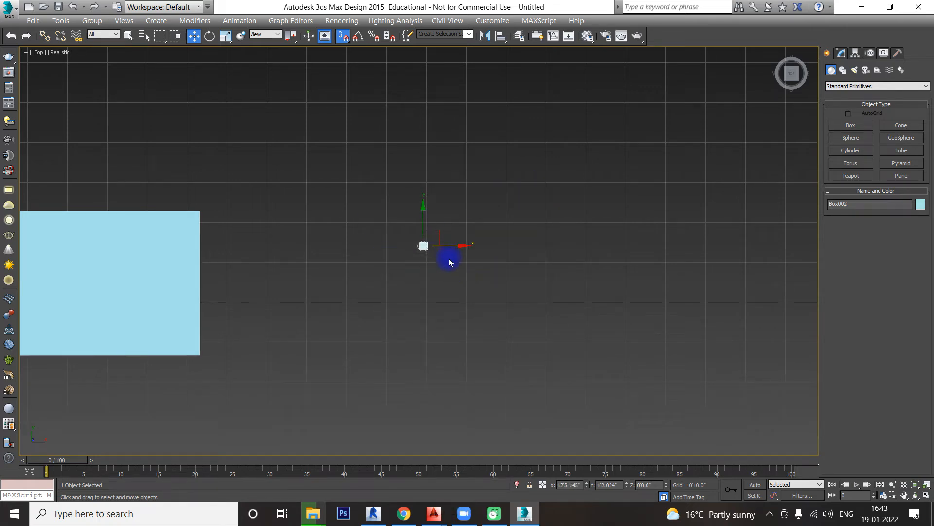
click(344, 37)
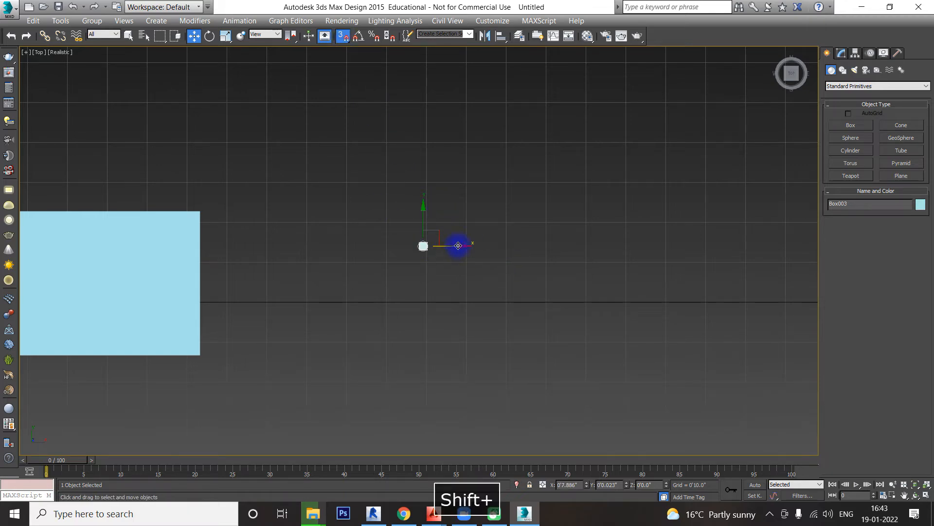
mouse_move(453, 247)
shift+mouse_down()
mouse_move(553, 209)
mouse_move(538, 247)
mouse_move(495, 251)
mouse_move(538, 258)
mouse_move(506, 264)
shift+mouse_up()
click(533, 309)
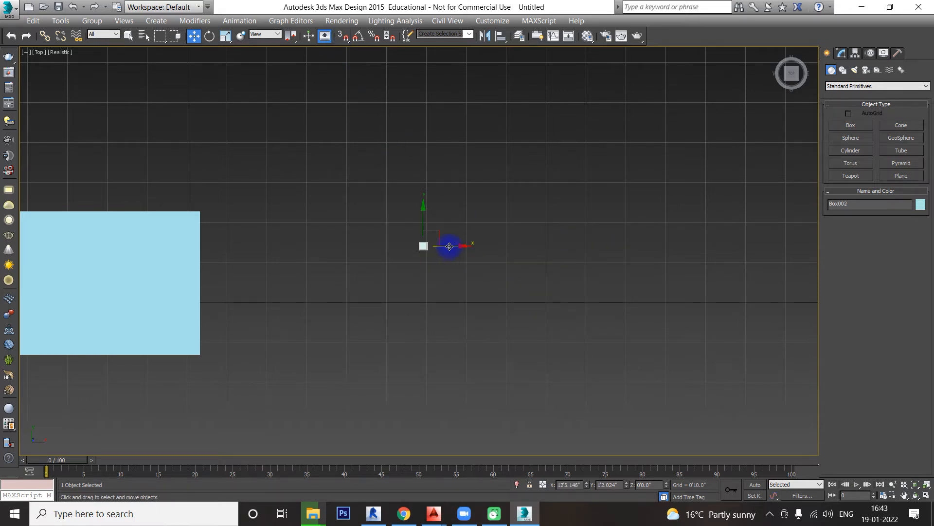
Step: Clone the leg along the X axis as 4 instances and delete the farthest clone
mouse_move(449, 246)
shift+mouse_down()
mouse_move(563, 250)
mouse_move(488, 251)
shift+mouse_up()
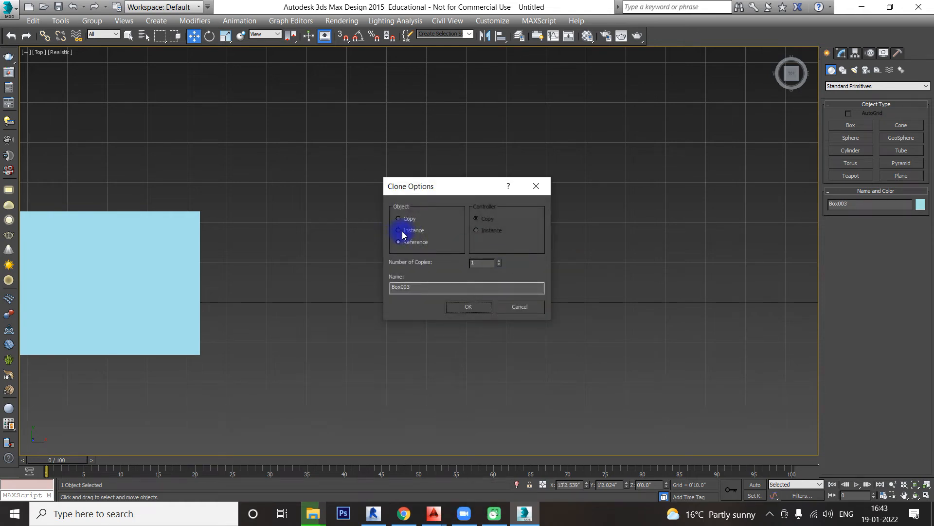
double_click(482, 263)
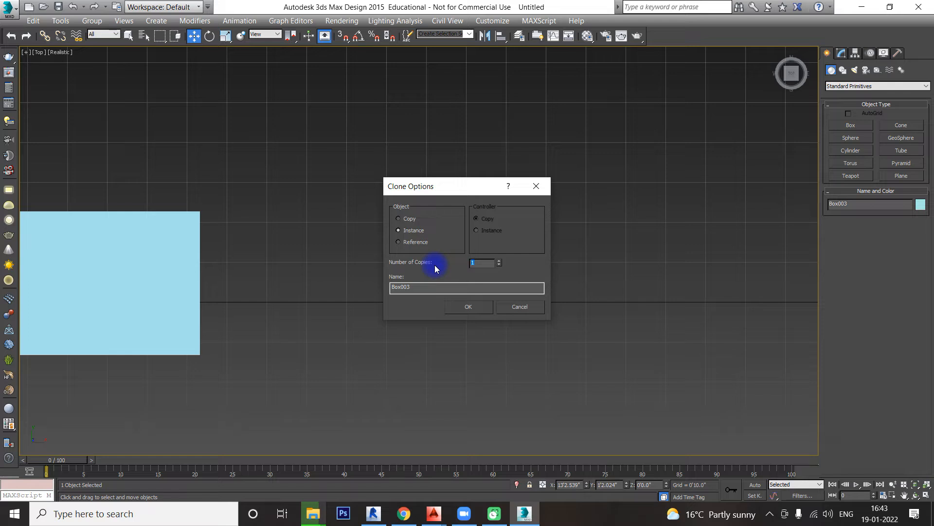
text(4)
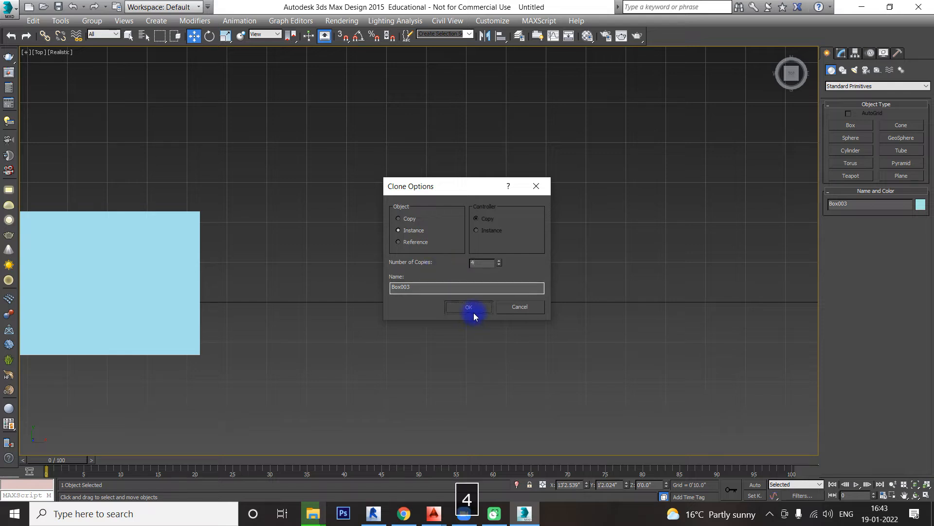
click(474, 313)
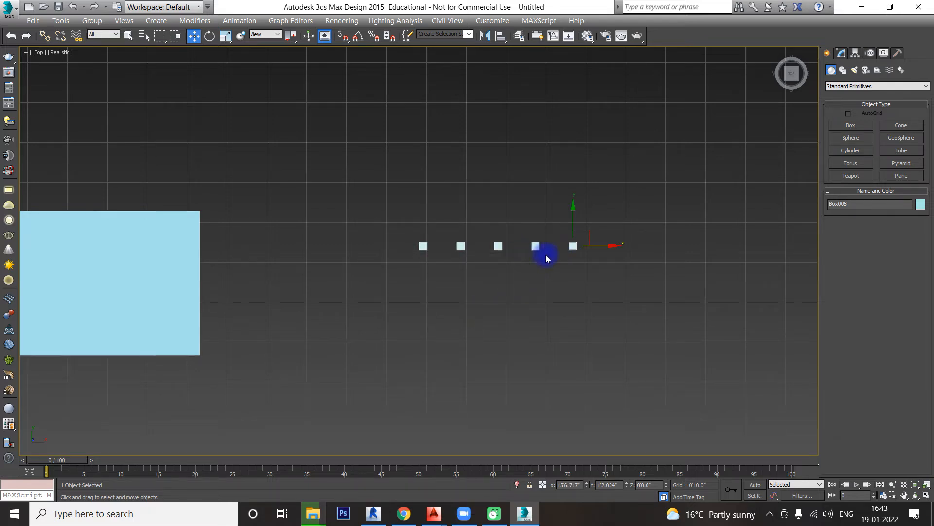
key(Delete)
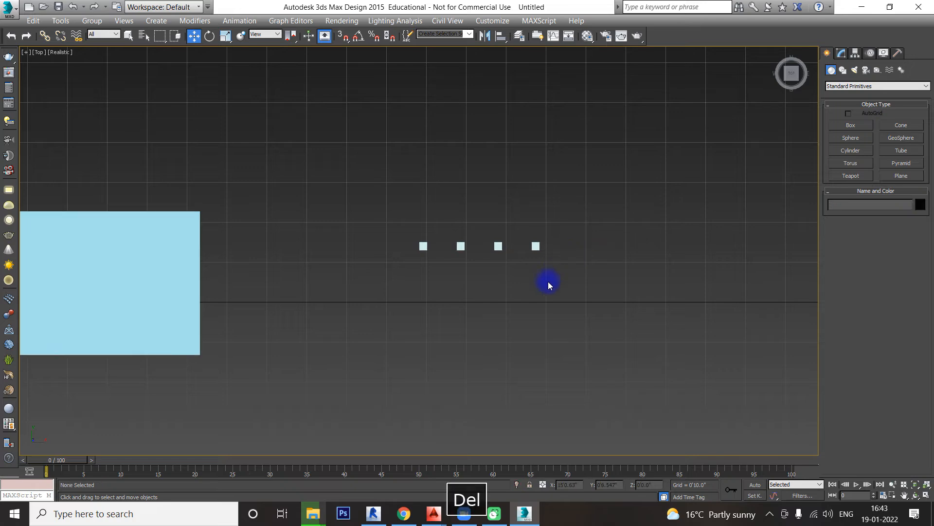
Step: Turn snapping back on with Endpoint as the snap type and check the axis constraint setting in the snap options
mouse_move(548, 282)
alt+middle_down()
mouse_move(519, 290)
mouse_move(473, 234)
mouse_move(545, 263)
alt+middle_up()
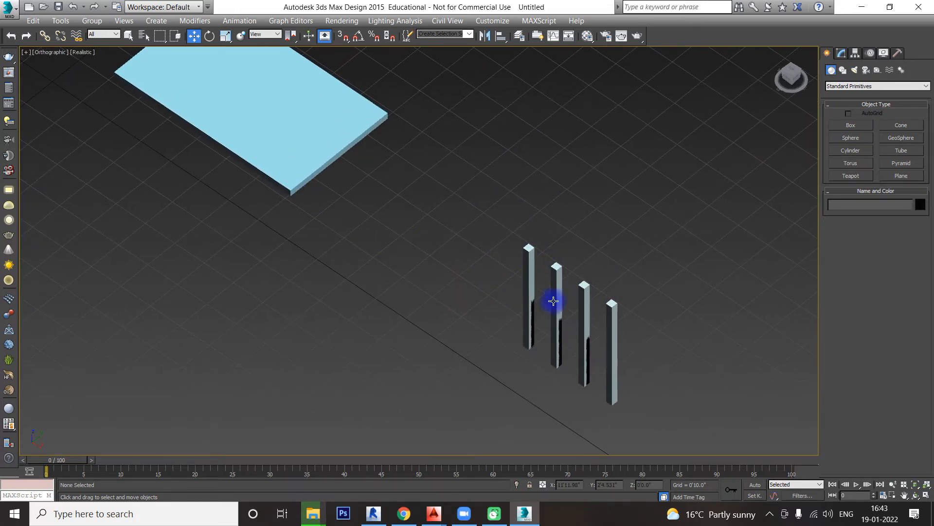
middle_drag(425, 129, 425, 165)
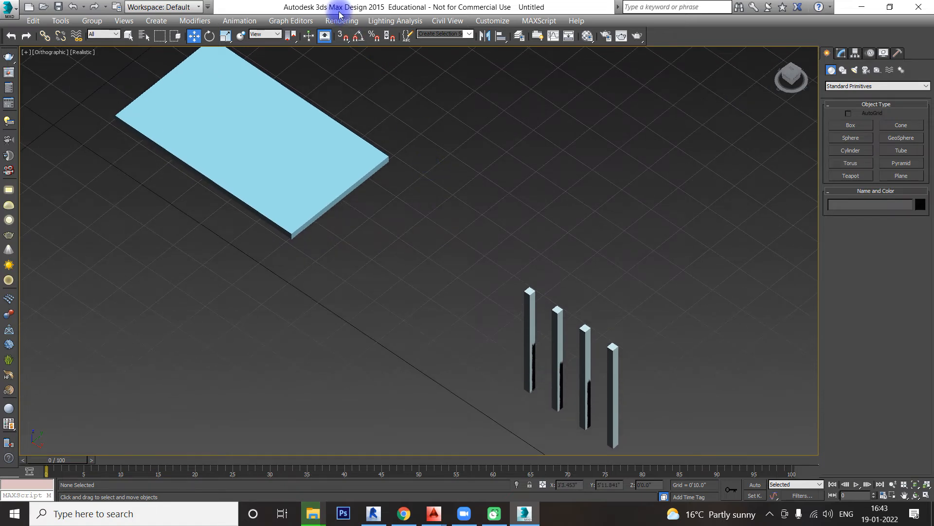
click(344, 38)
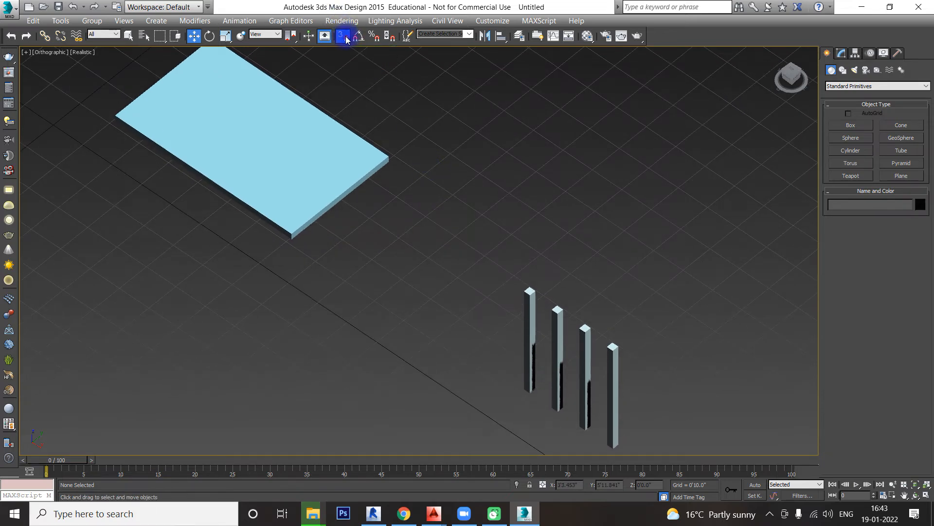
right_click(344, 37)
click(467, 245)
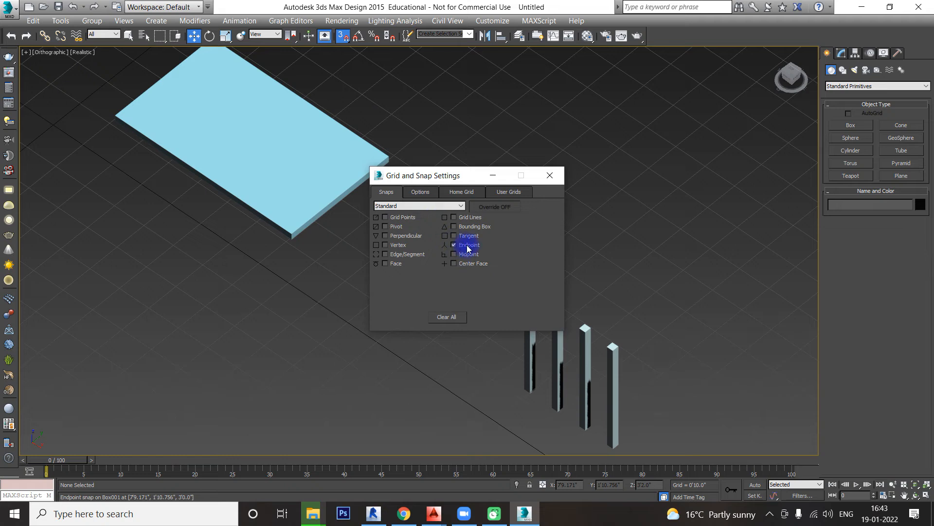
click(420, 192)
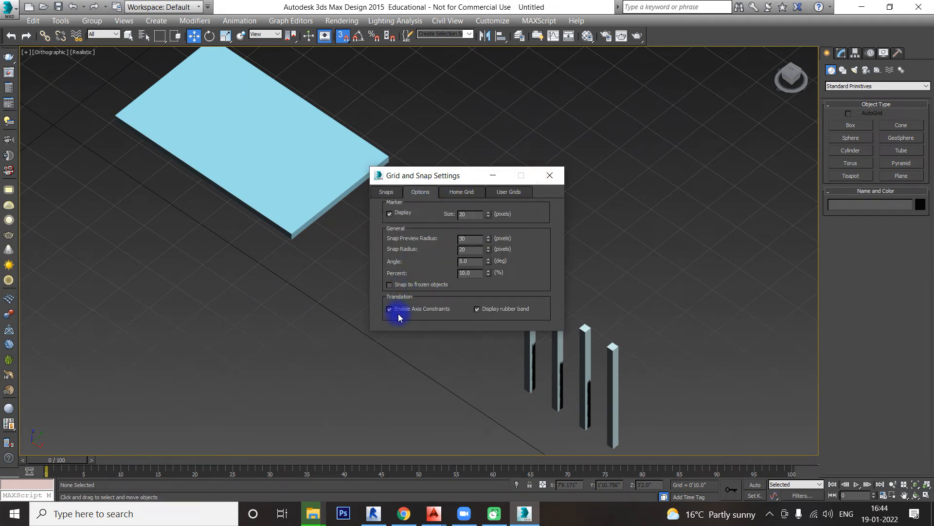
click(551, 175)
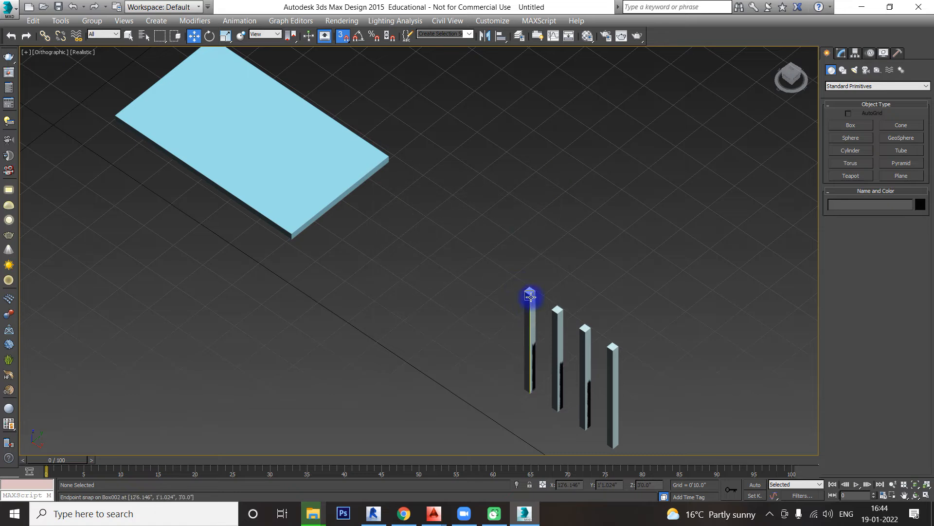
Step: Disable axis constraints in the snap options and snap the first leg's top corner under the tabletop's nearest corner
drag(530, 295, 468, 281)
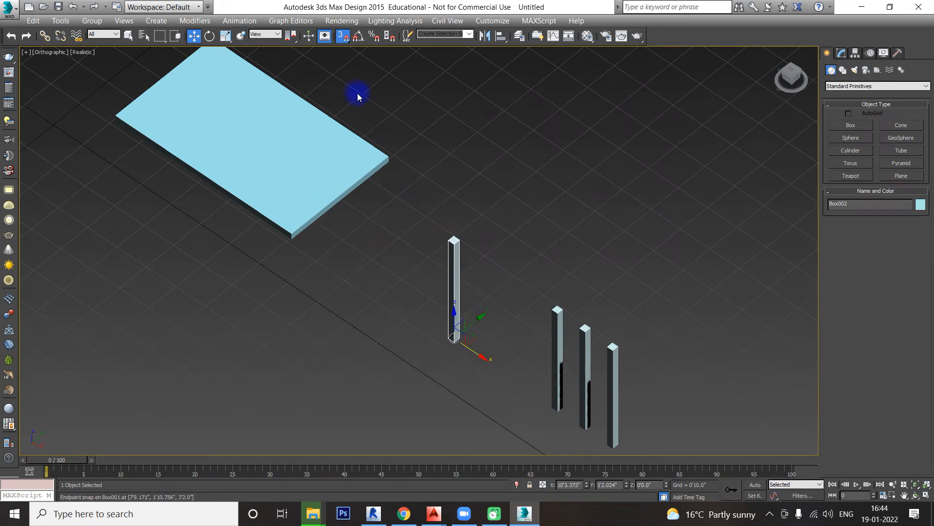
right_click(342, 37)
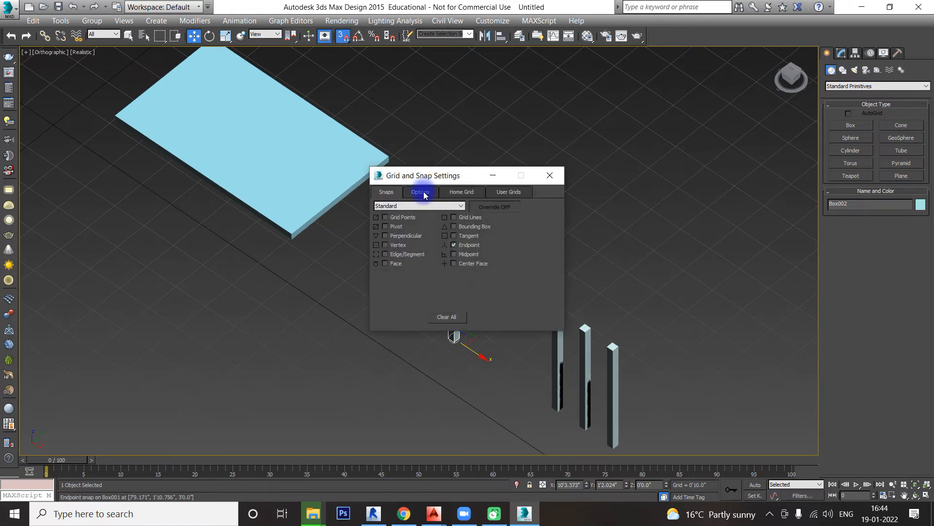
click(421, 191)
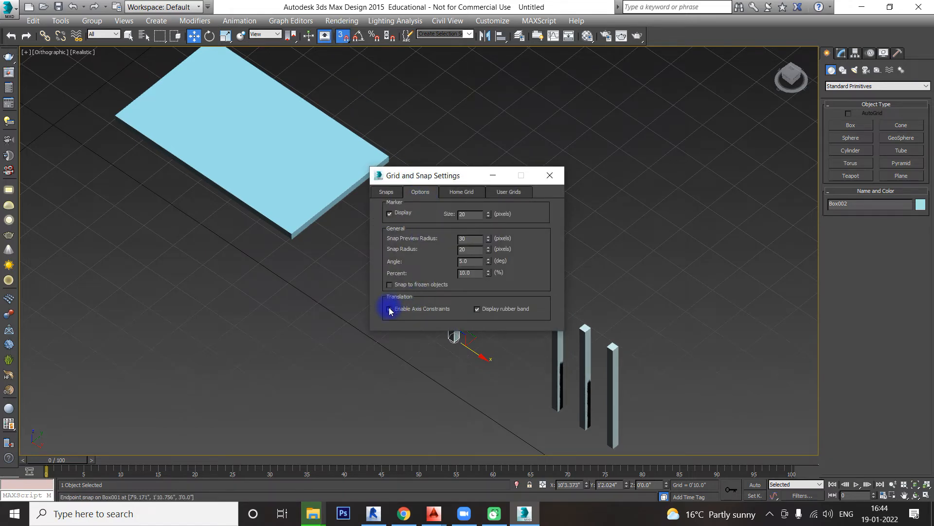
click(549, 176)
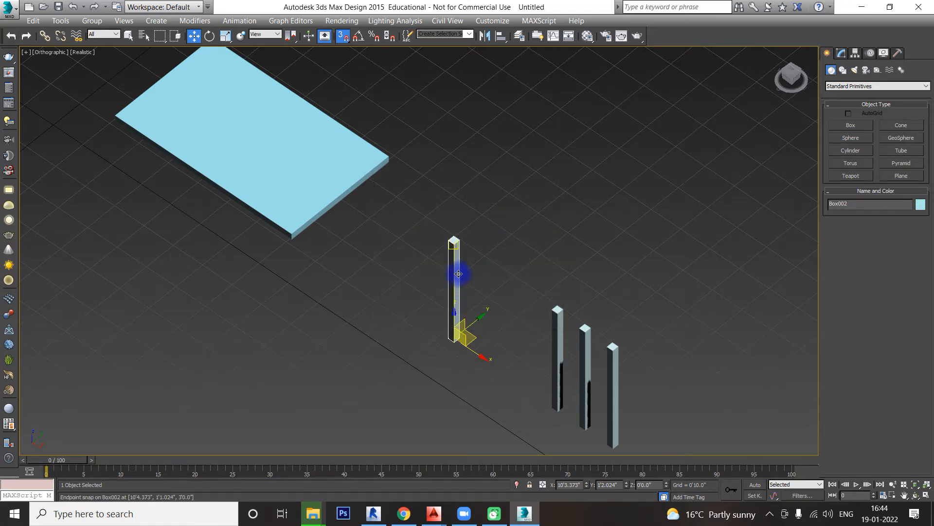
drag(455, 245, 295, 238)
click(457, 211)
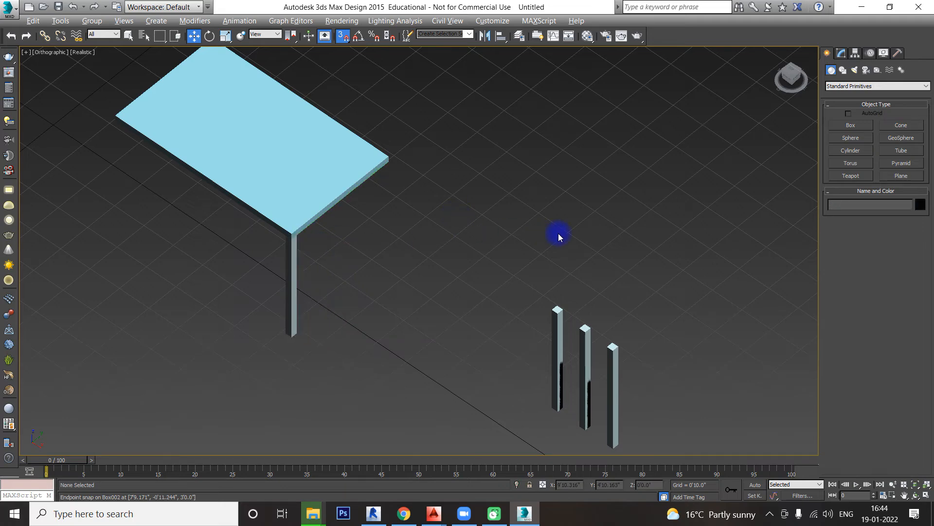
Step: Snap a second leg's top corner under the other corner of the same short side of the tabletop
alt+middle_drag(559, 233, 273, 367)
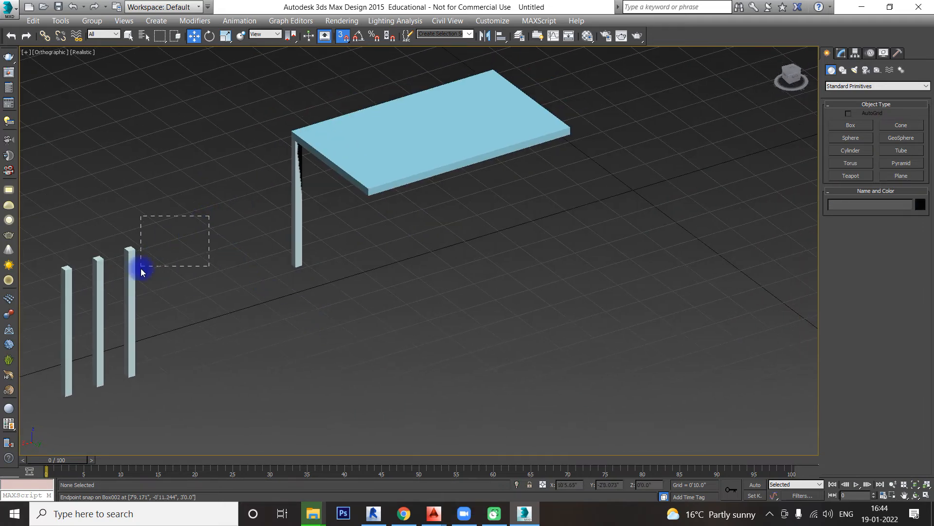
drag(141, 272, 366, 197)
scroll(420, 230, down, 5)
Step: Snap a third leg under the tabletop corner at the far end of the long side from the second leg
alt+middle_drag(514, 257, 409, 234)
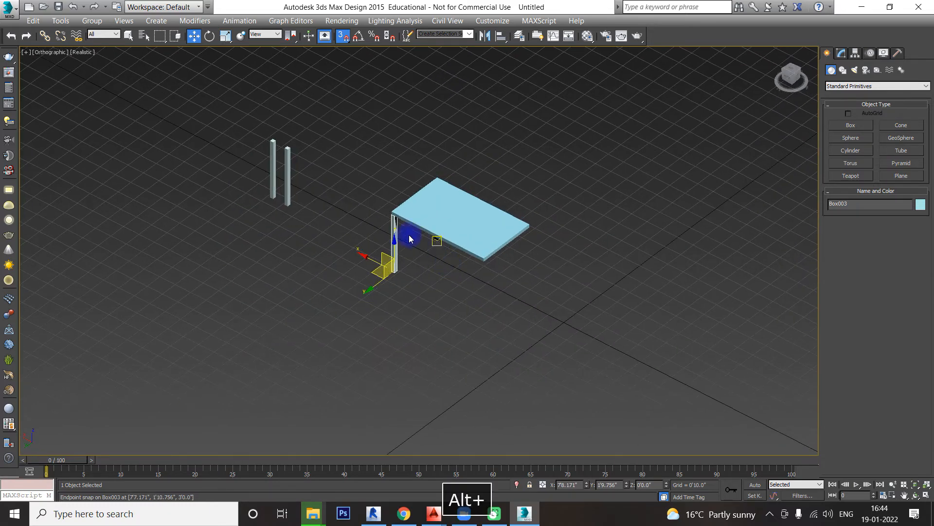
drag(316, 111, 241, 211)
drag(287, 150, 347, 251)
scroll(559, 264, up, 5)
click(507, 291)
click(460, 258)
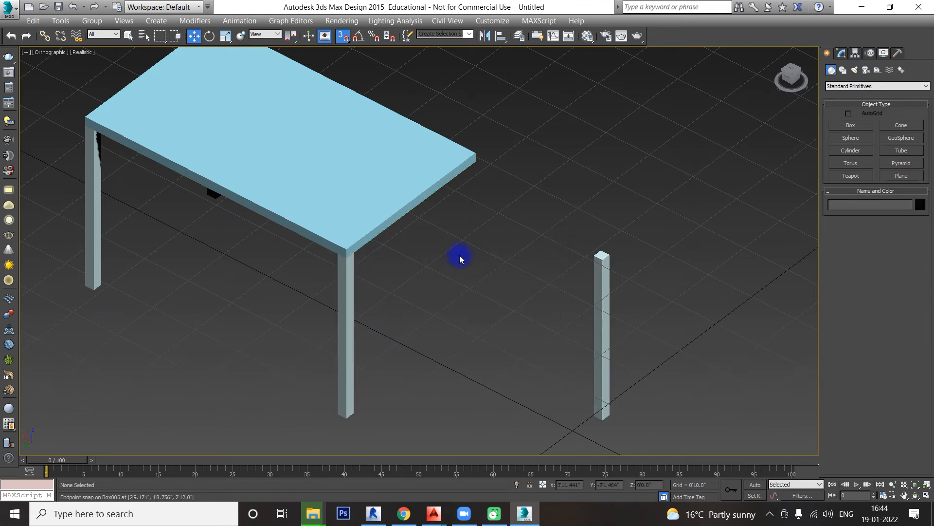
Step: Snap the last spare leg's top corner under the tabletop's remaining free corner
alt+middle_drag(460, 258, 711, 244)
click(657, 301)
alt+middle_drag(621, 334, 639, 307)
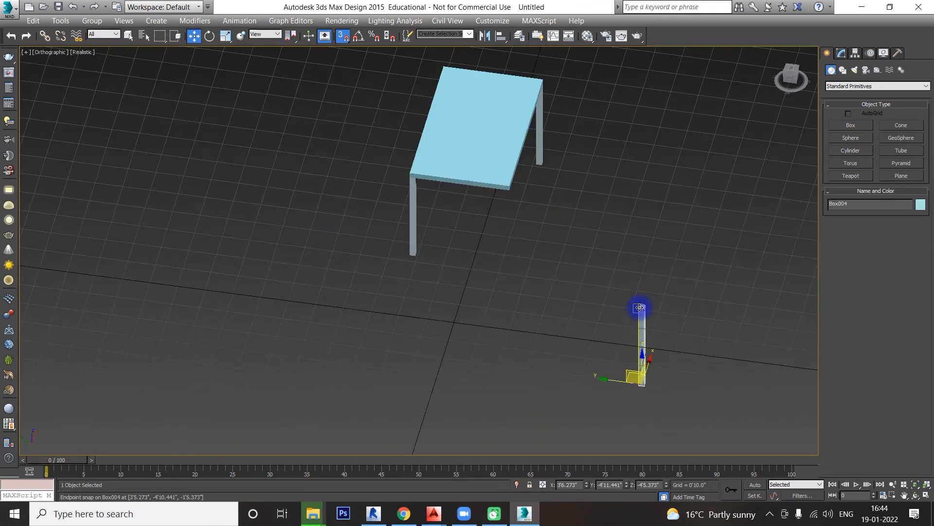
drag(642, 307, 506, 192)
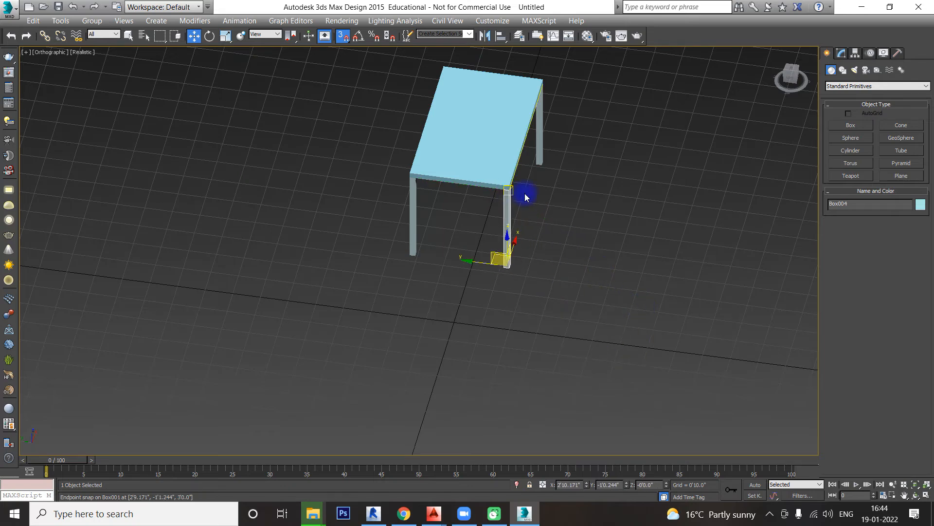
scroll(523, 194, up, 3)
click(560, 230)
alt+middle_drag(560, 231, 526, 256)
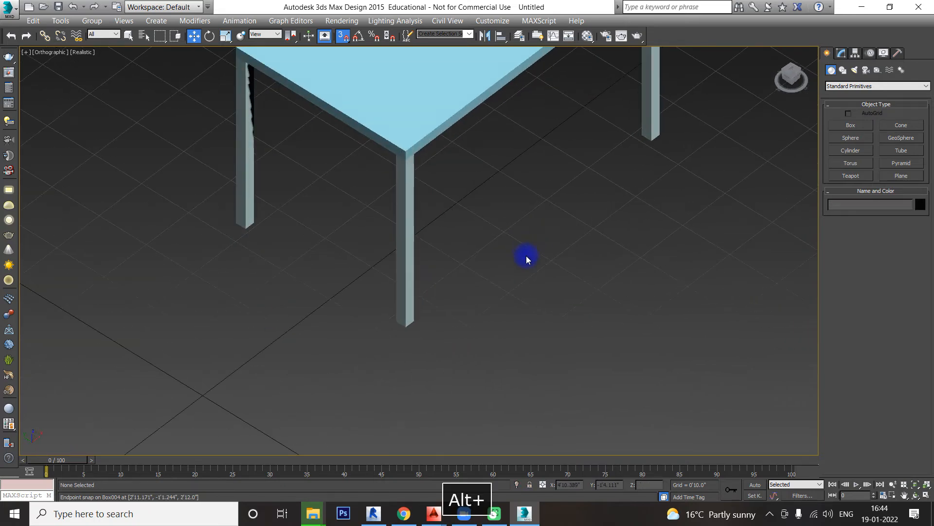
Step: Select the tabletop box of the assembled table and rename it TABLE TOP
scroll(525, 261, down, 5)
alt+middle_drag(479, 322, 563, 343)
scroll(465, 375, up, 3)
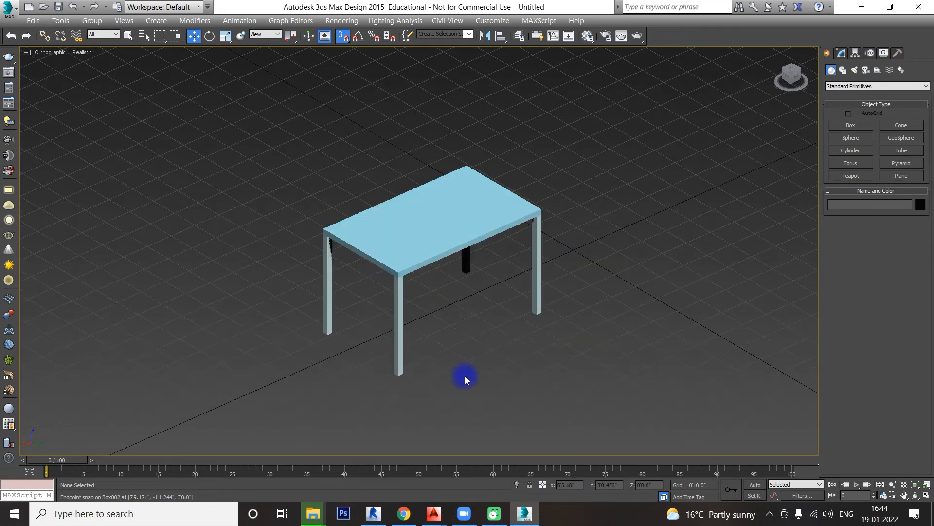
middle_drag(573, 286, 560, 295)
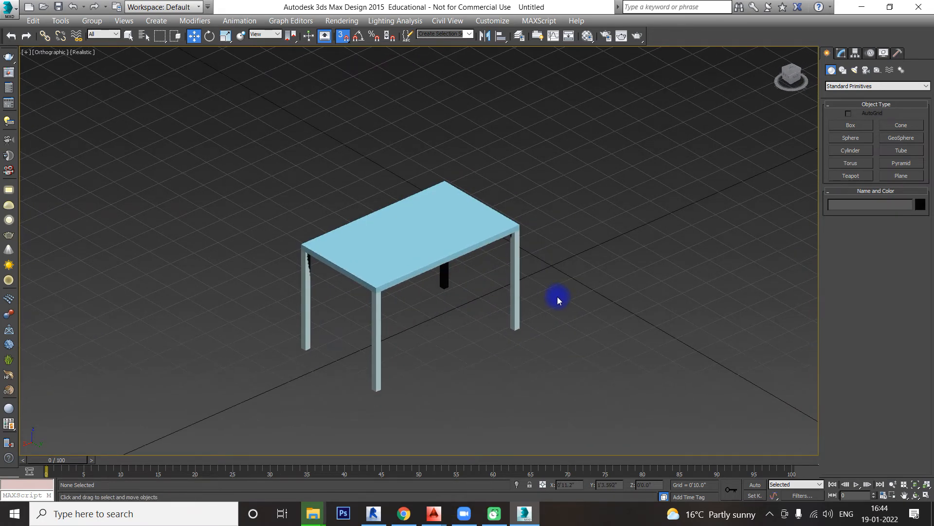
click(461, 236)
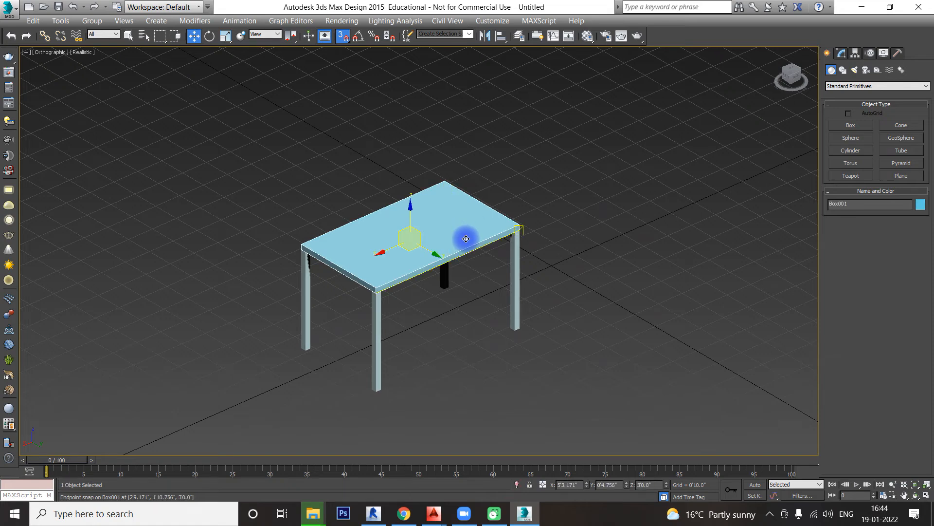
double_click(838, 204)
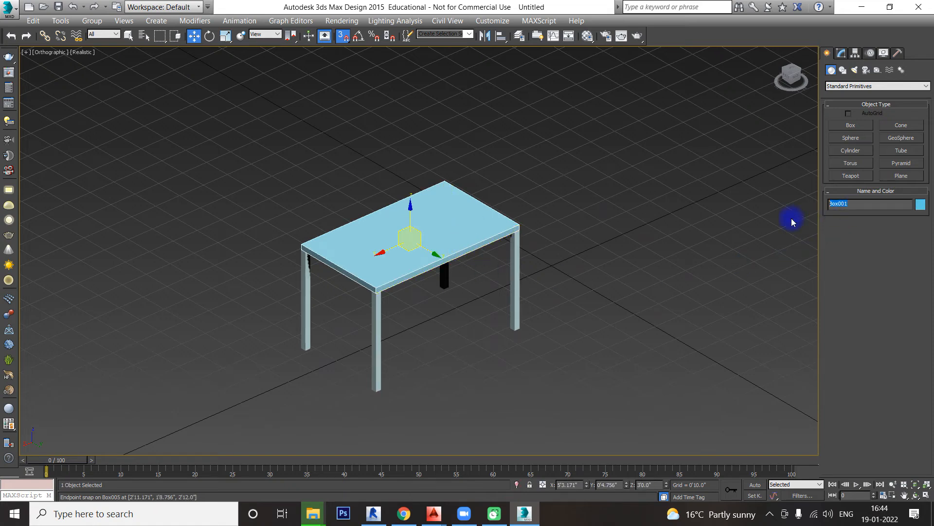
text(TABL)
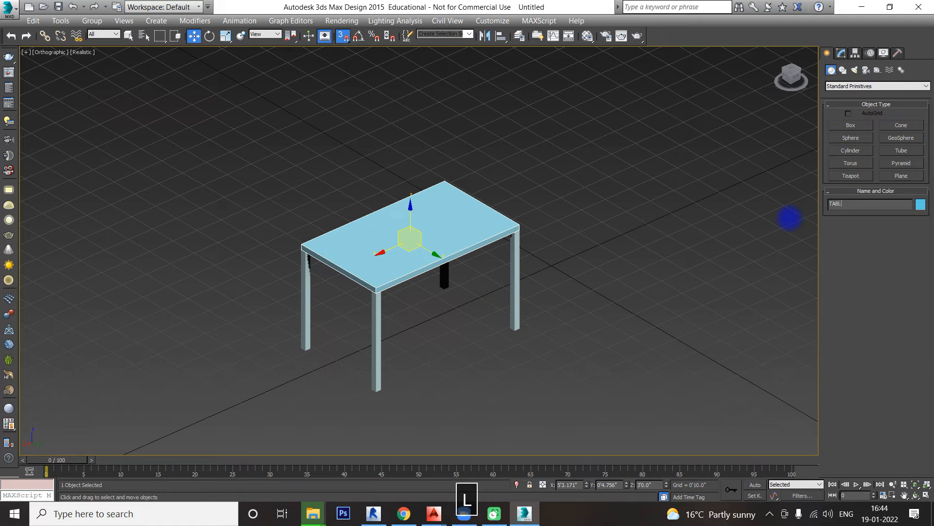
text(E TOP)
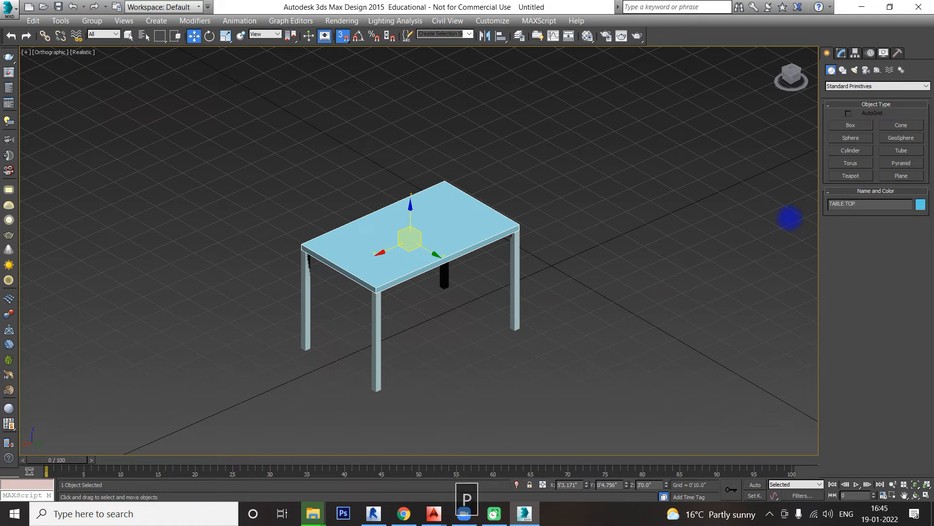
Step: Change the TABLE TOP box's object color to the dark orange-brown swatch of the basic palette
click(919, 204)
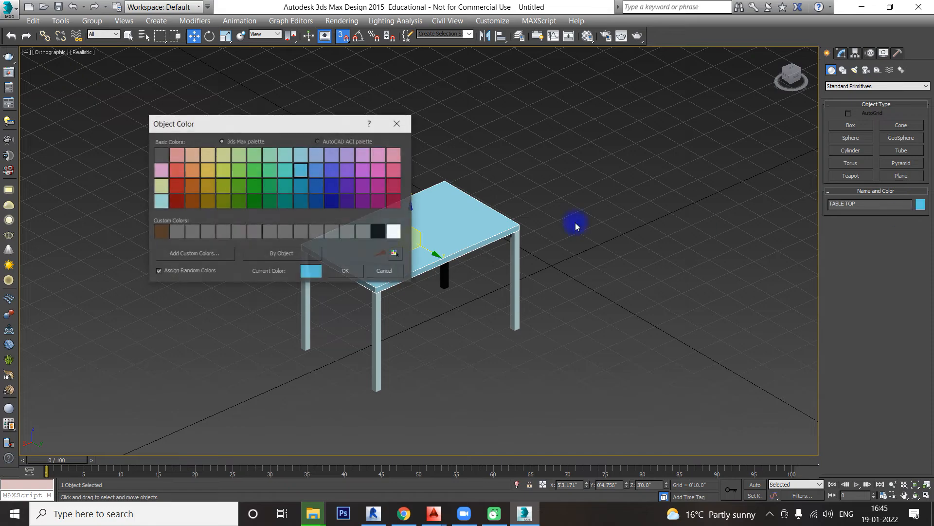
click(192, 201)
click(332, 271)
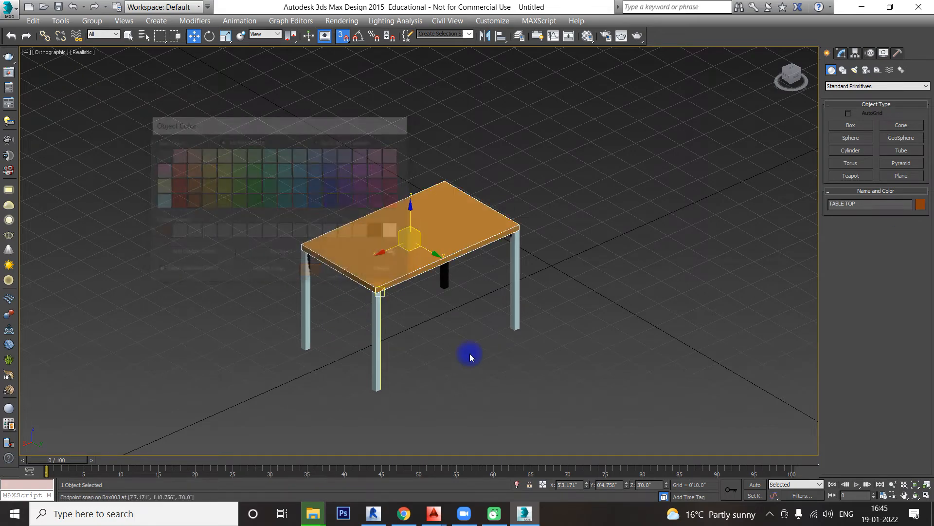
click(495, 360)
Step: Select all four table legs together and set their object color to white
alt+middle_drag(538, 361, 526, 346)
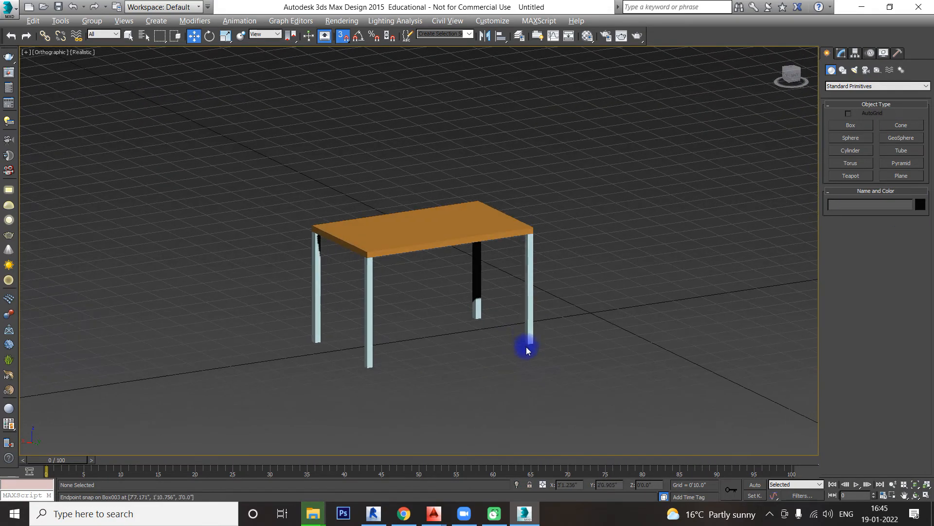
click(527, 335)
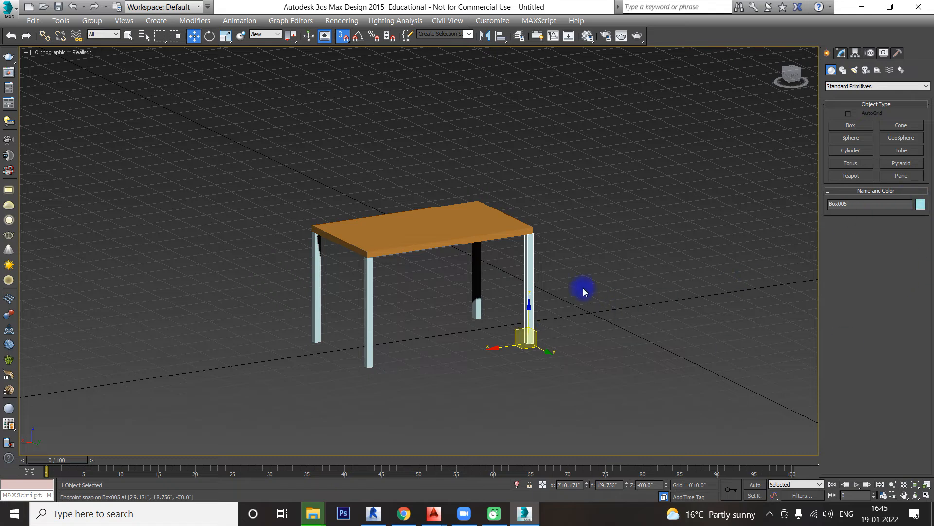
drag(584, 287, 204, 355)
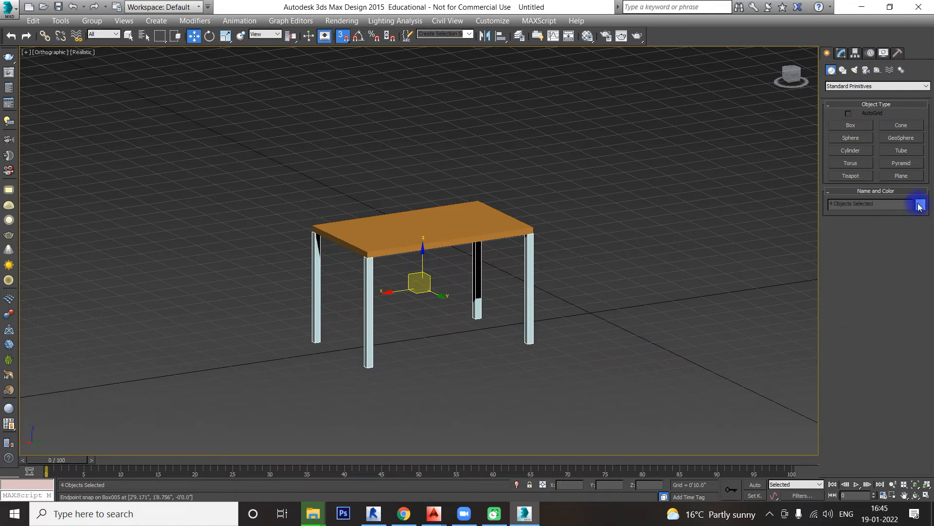
click(920, 205)
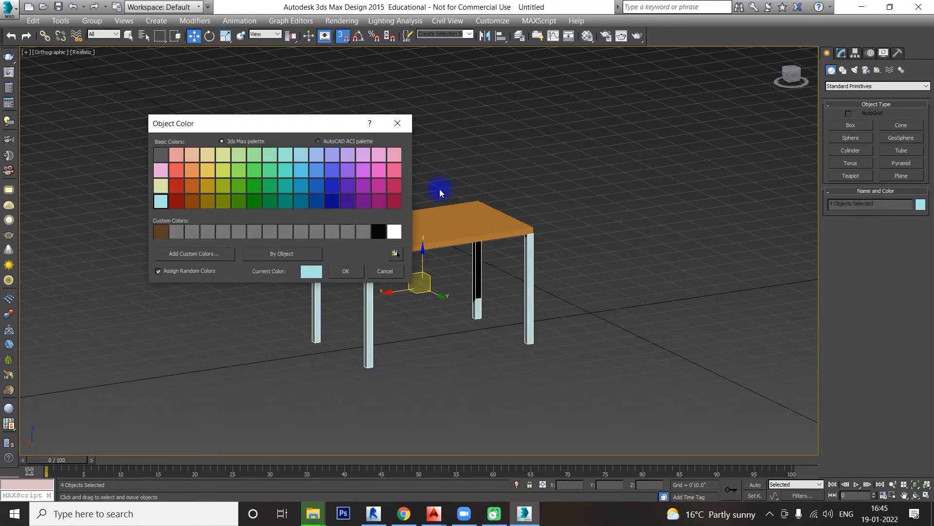
click(371, 269)
click(587, 314)
Step: Group the tabletop and its four legs into one object, keeping the default group name
mouse_move(590, 315)
alt+middle_down()
mouse_move(603, 300)
mouse_move(564, 312)
mouse_move(601, 283)
mouse_move(598, 311)
alt+middle_up()
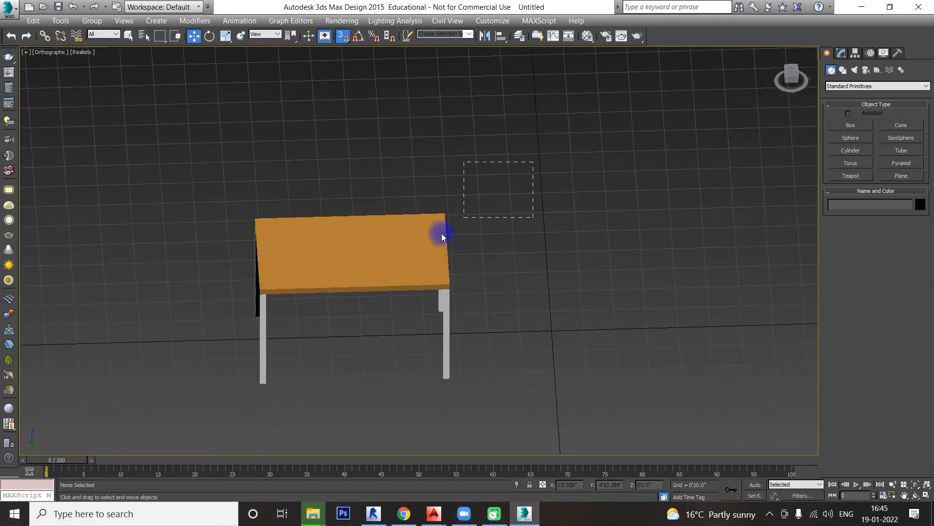
drag(442, 233, 182, 402)
alt+middle_drag(194, 410, 369, 296)
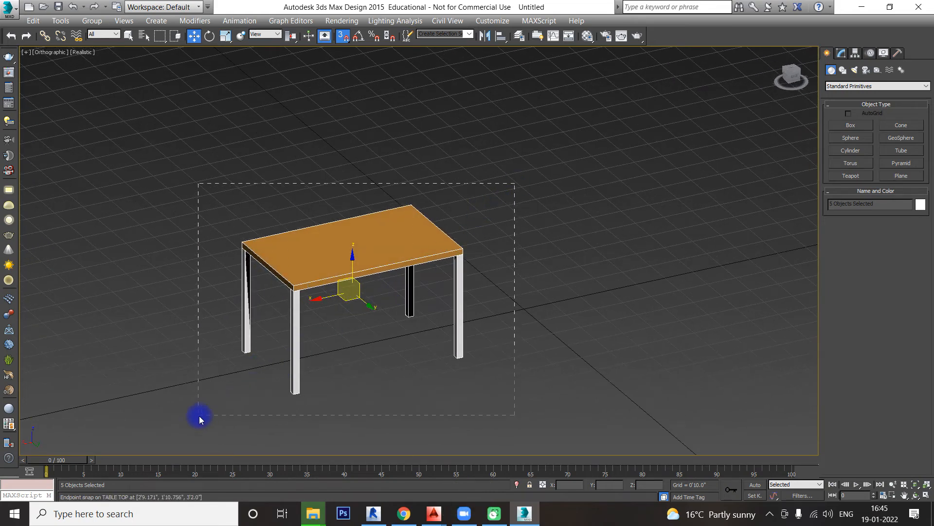
click(92, 20)
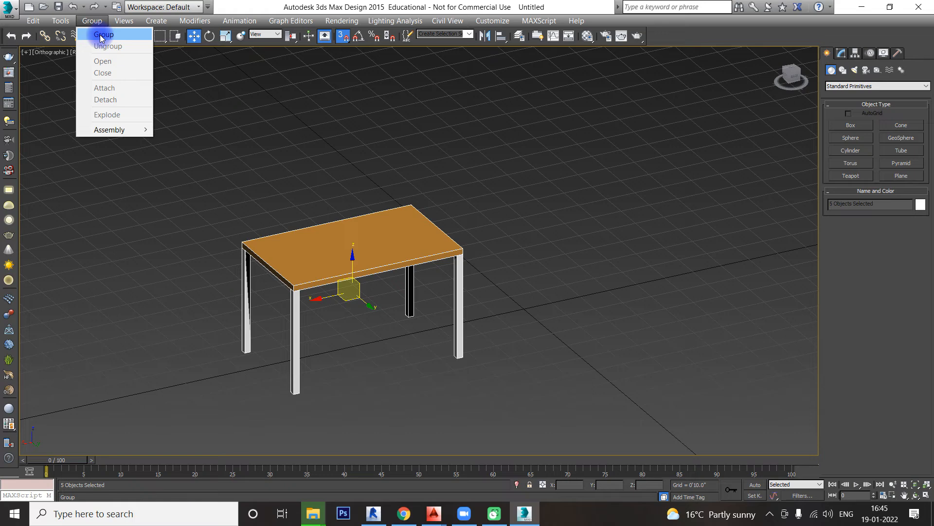
click(101, 35)
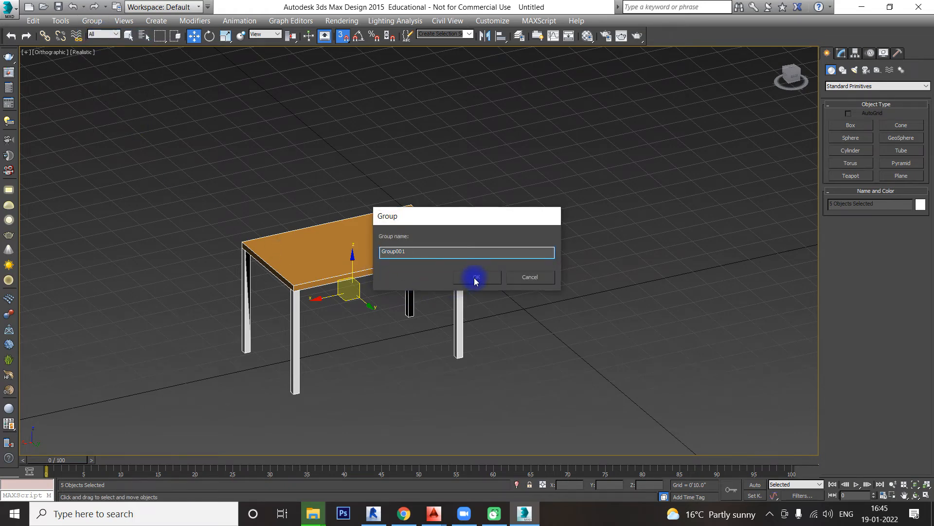
click(475, 281)
alt+middle_drag(475, 281, 407, 210)
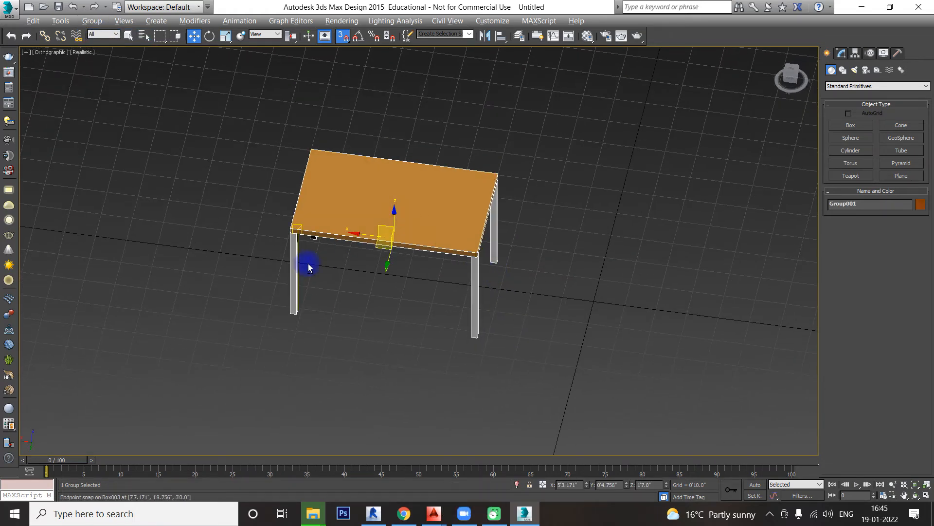
alt+middle_drag(309, 267, 402, 340)
click(433, 370)
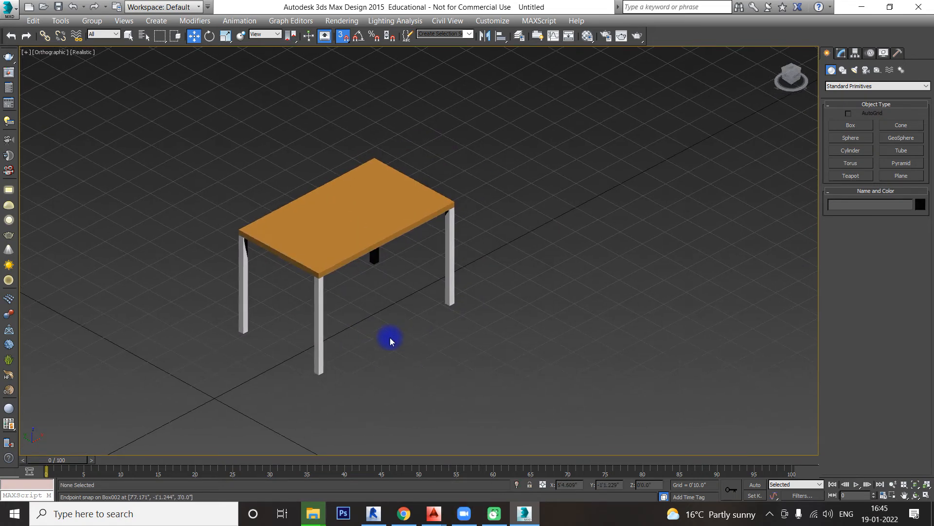
Step: Turn off snapping and move the grouped table freehand to about X 5'9", Y 2'0"
click(343, 36)
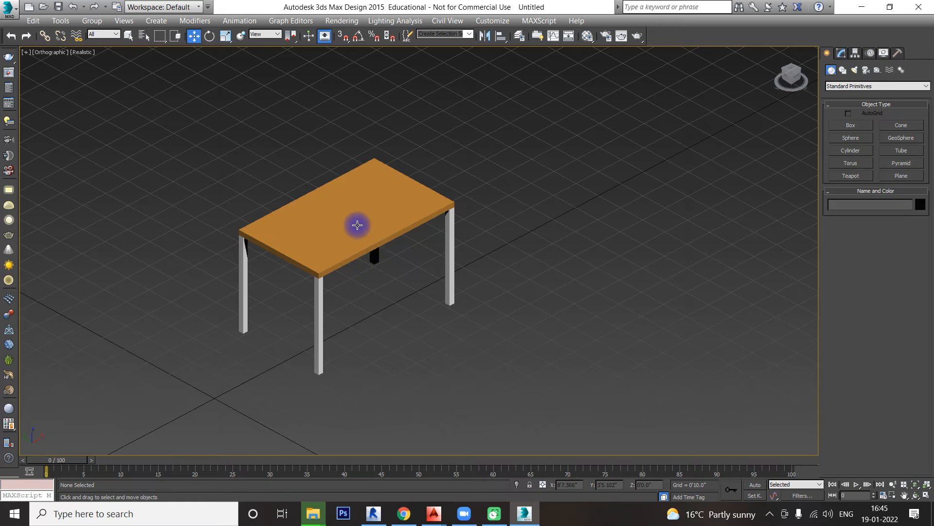
click(357, 224)
drag(365, 250, 336, 166)
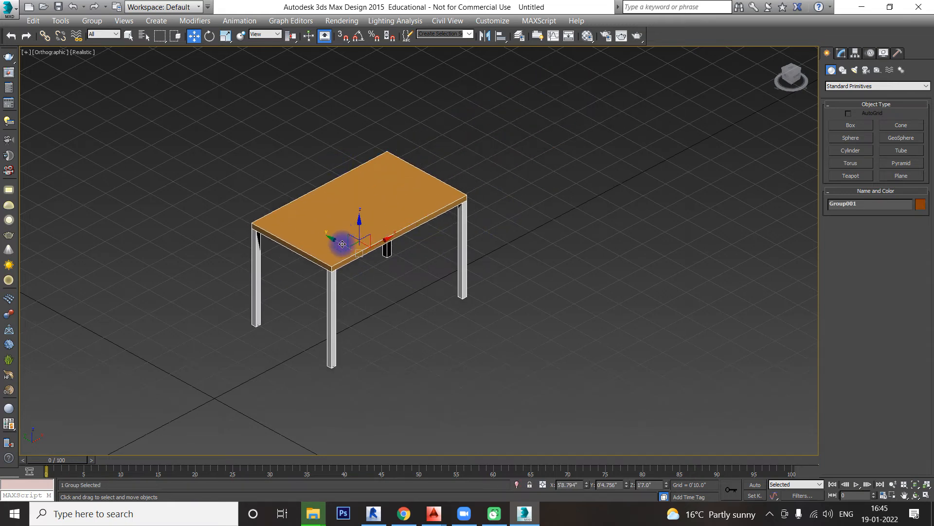
drag(342, 243, 298, 212)
alt+middle_drag(417, 273, 414, 274)
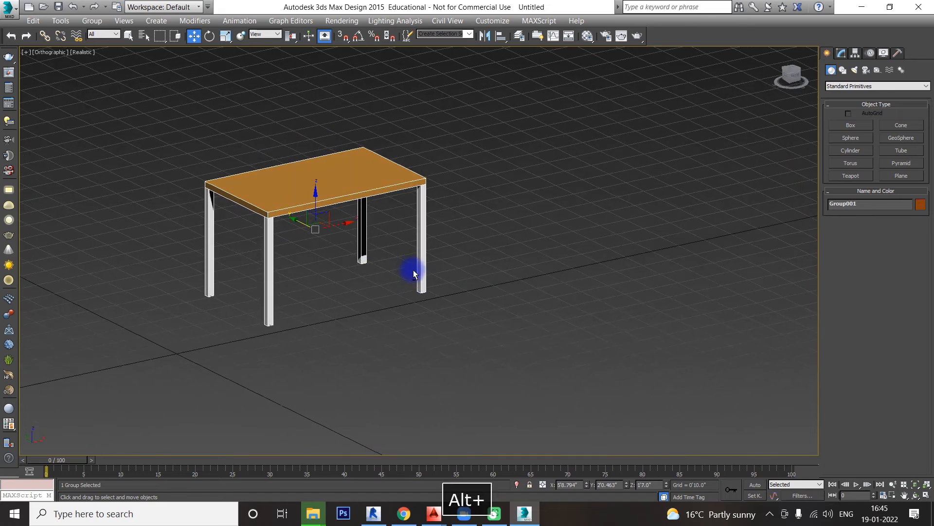
alt+middle_drag(484, 248, 489, 248)
click(508, 199)
middle_drag(508, 199, 521, 221)
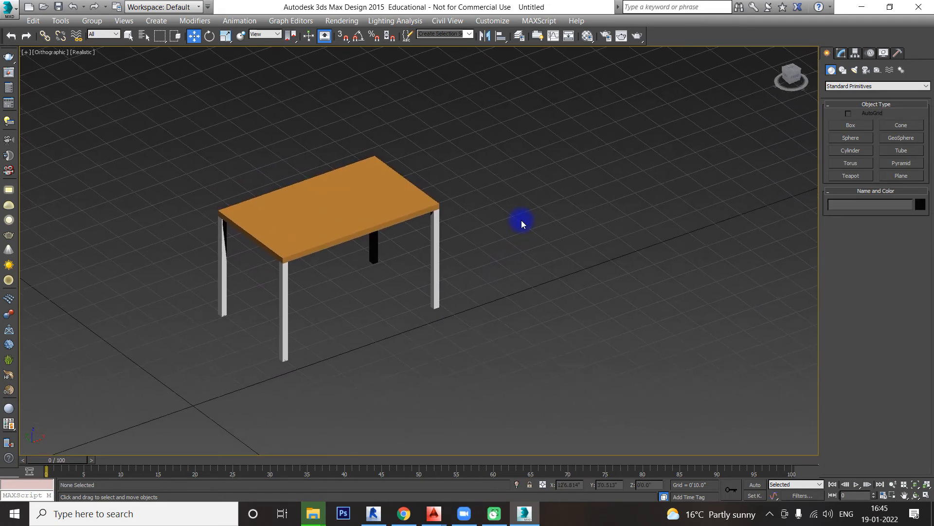
Step: Create a teapot with a radius of about 8.4" near the tabletop's center in the top view
click(850, 176)
alt+middle_drag(671, 240, 417, 236)
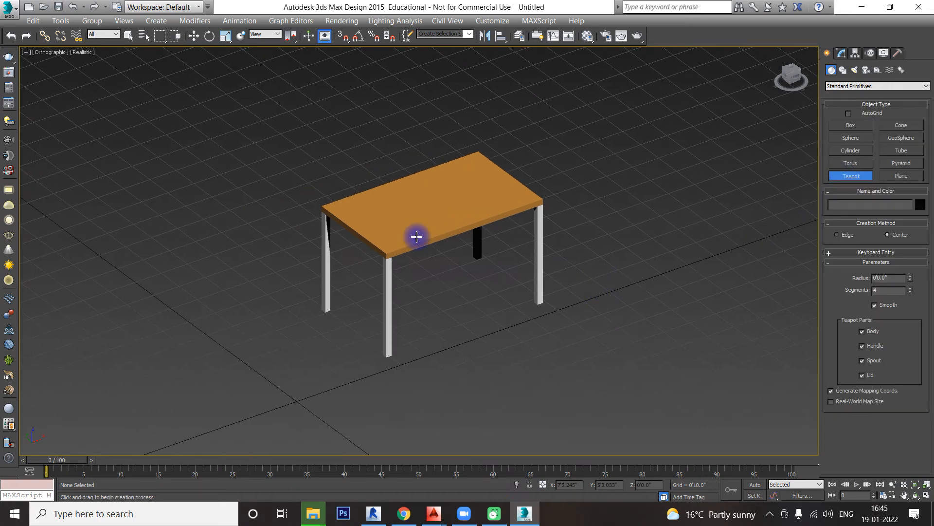
scroll(424, 224, up, 2)
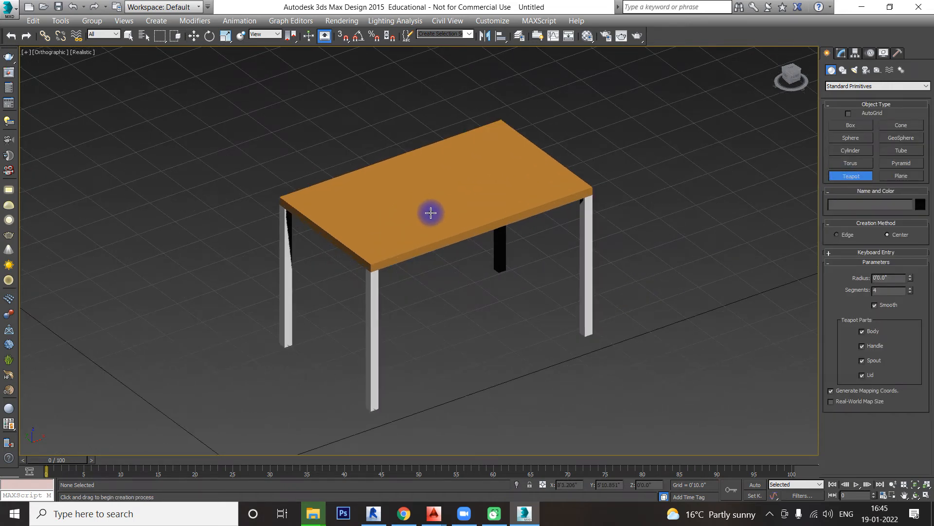
key(t)
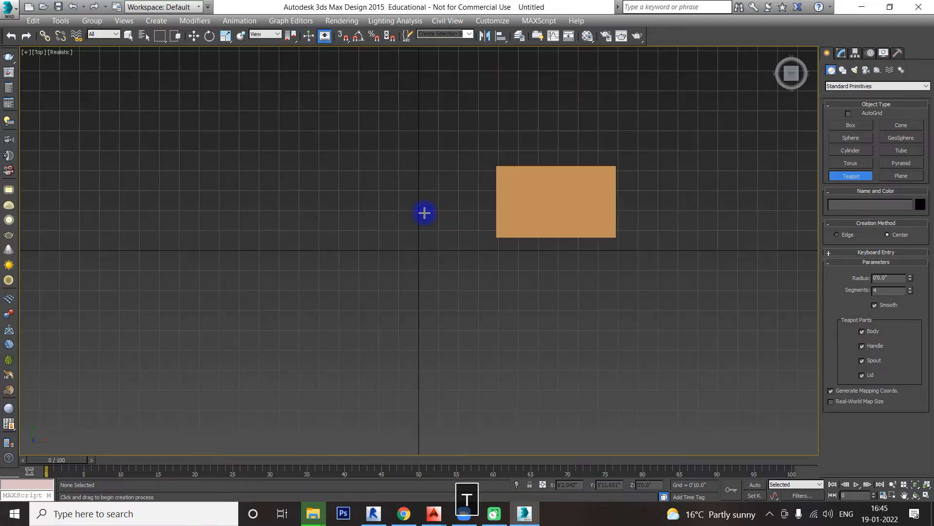
click(543, 204)
drag(543, 204, 552, 276)
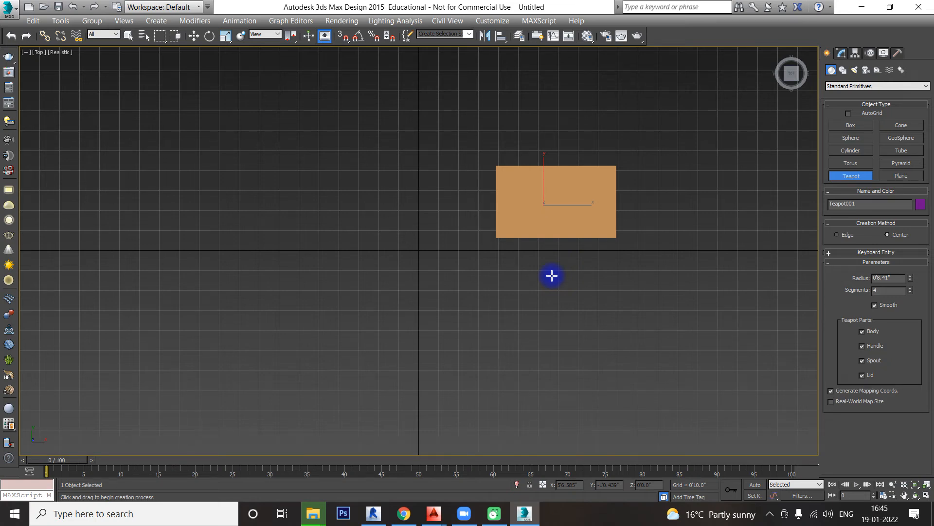
Step: Toggle the top view between realistic and wireframe display to check the teapot against the tabletop
key(F3)
key(F3)
key(F3)
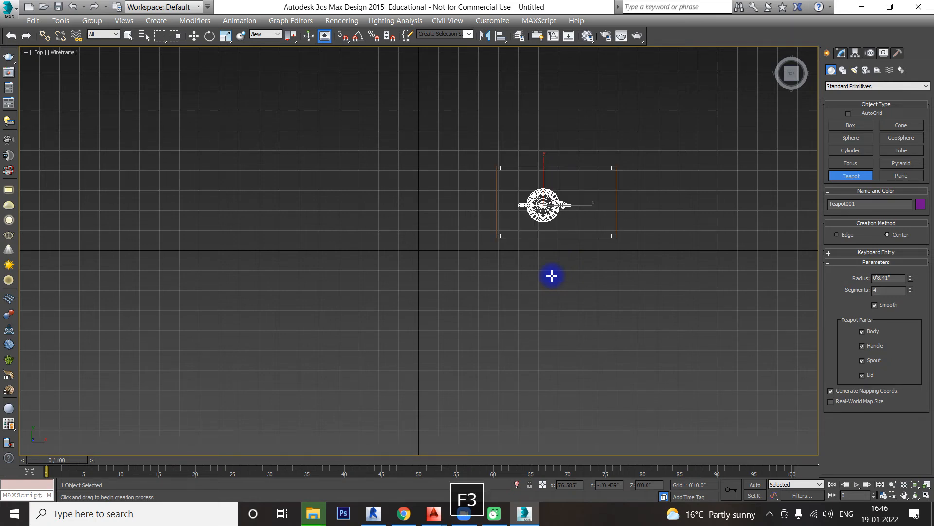
key(F3)
key(F3)
key(F3)
key(F3)
key(F3)
key(F3)
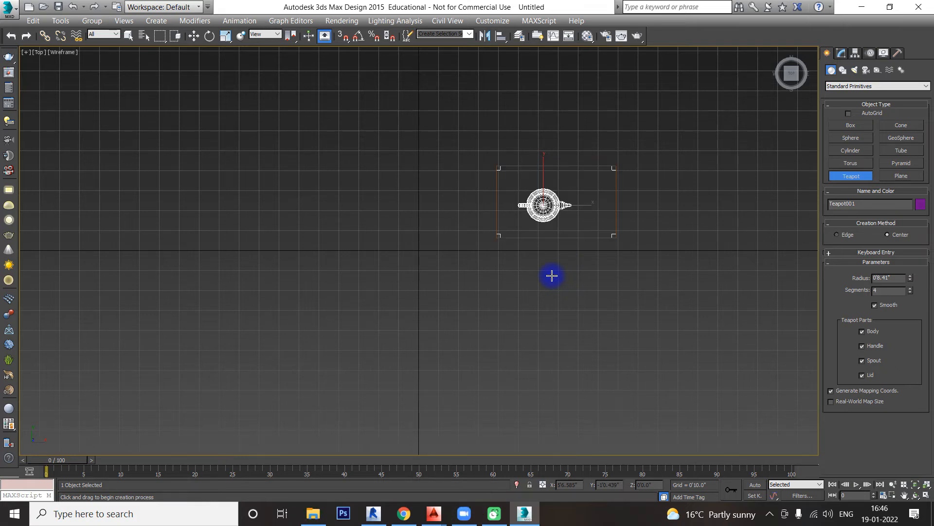
Step: Examine the teapot's height relative to the table from the front and in an angled 3D view, using realistic shading
key(f)
scroll(565, 256, up, 3)
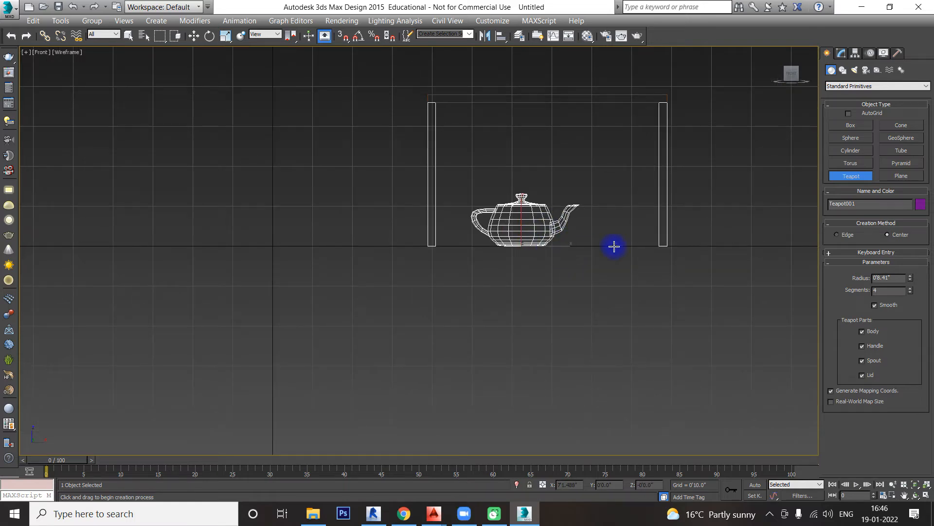
middle_drag(613, 246, 432, 238)
key(F3)
key(F3)
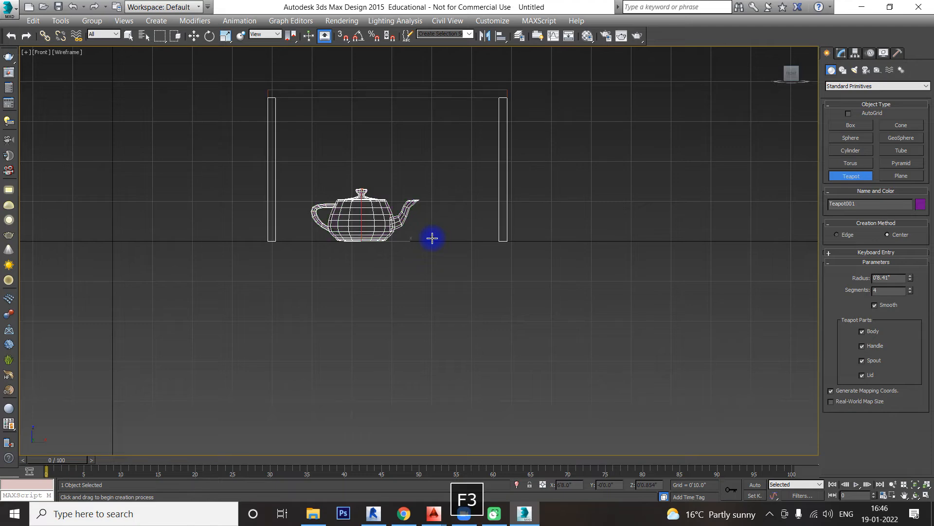
key(F3)
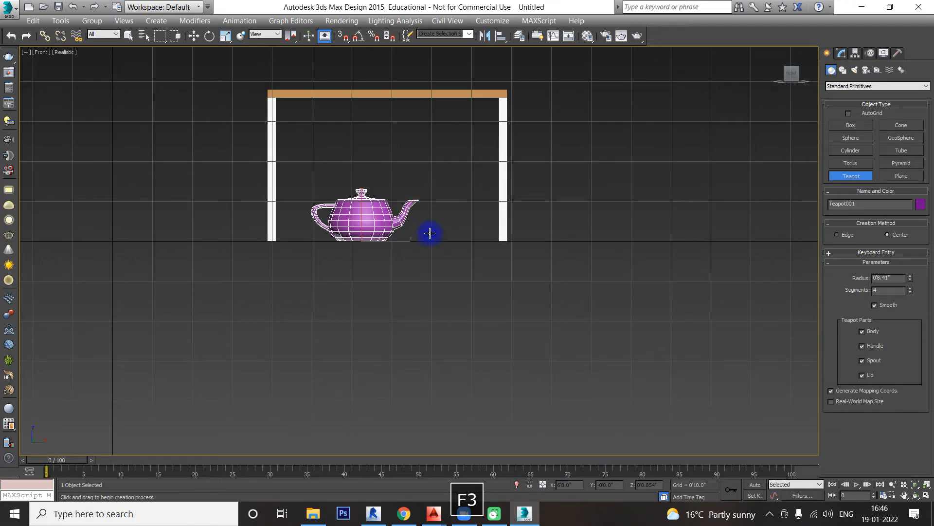
alt+middle_drag(432, 237, 454, 244)
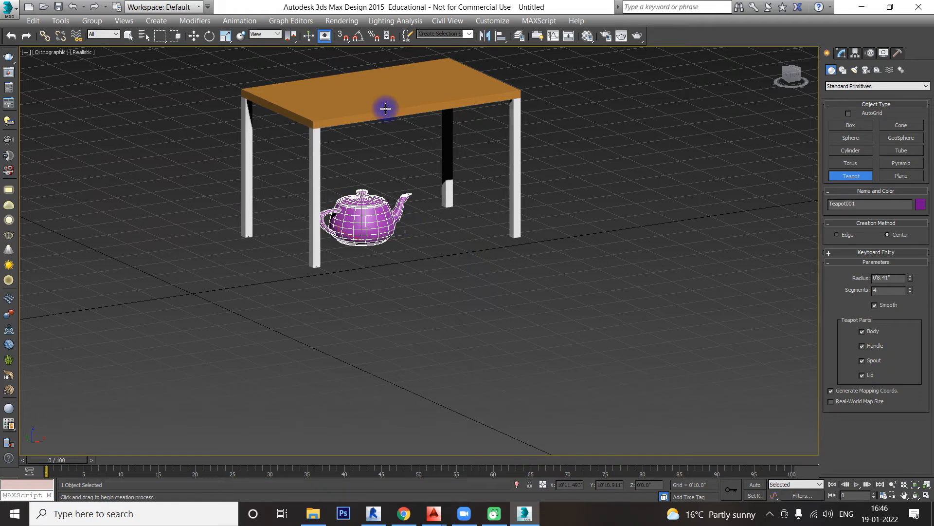
Step: Move the teapot vertically onto the tabletop by setting its Z position to 3'2"
key(w)
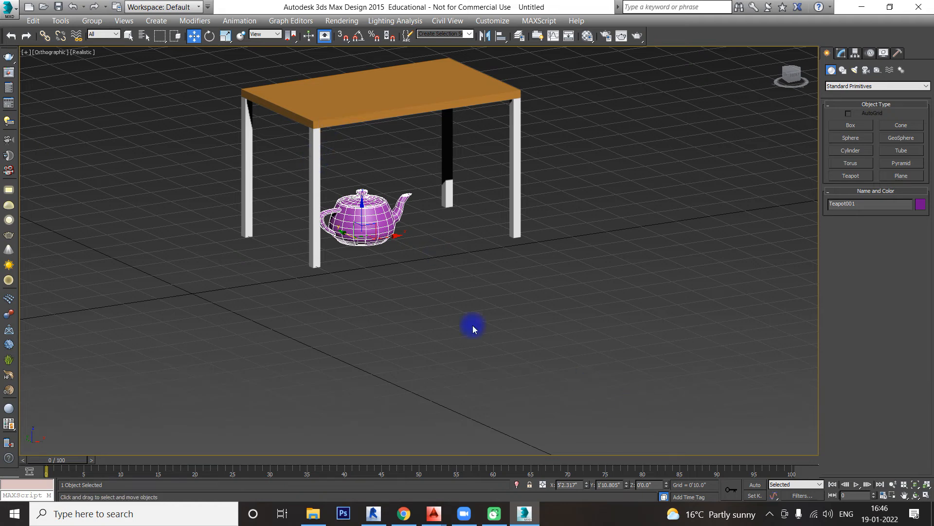
click(647, 485)
drag(659, 486, 612, 492)
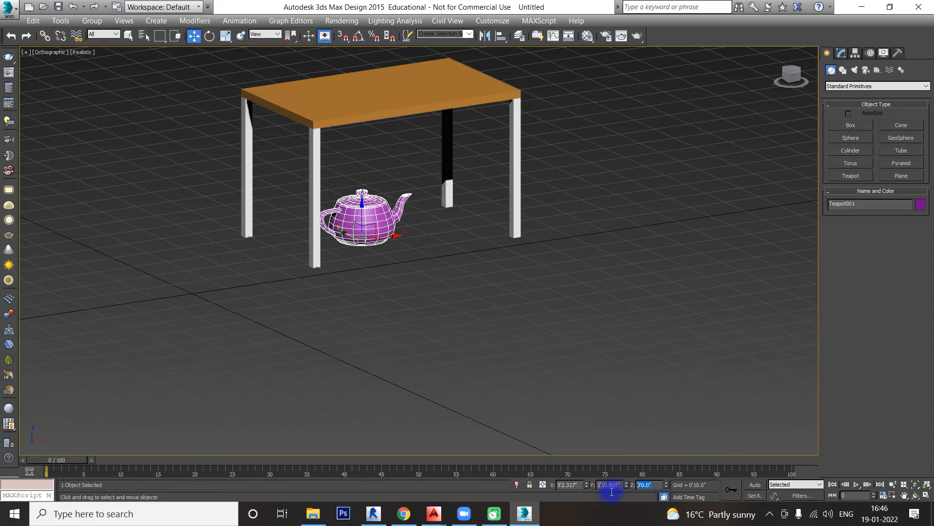
text(3'2)
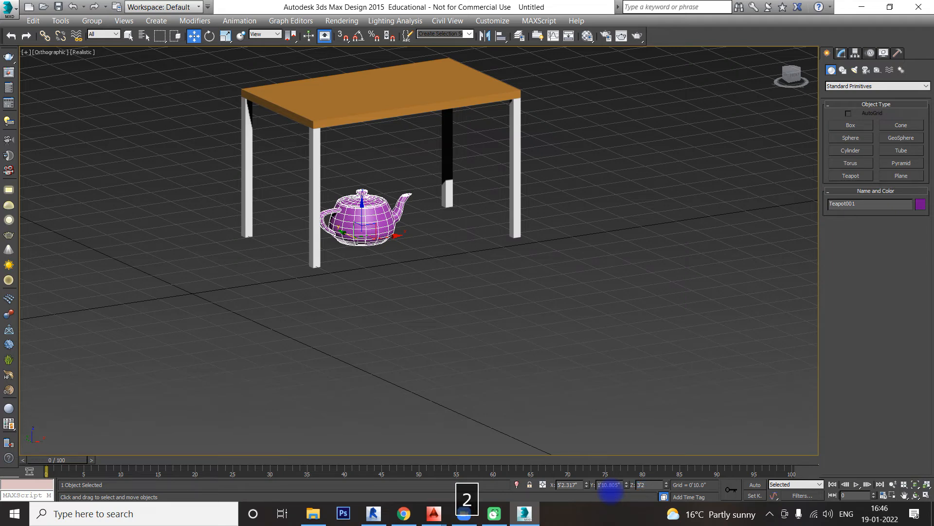
key(Return)
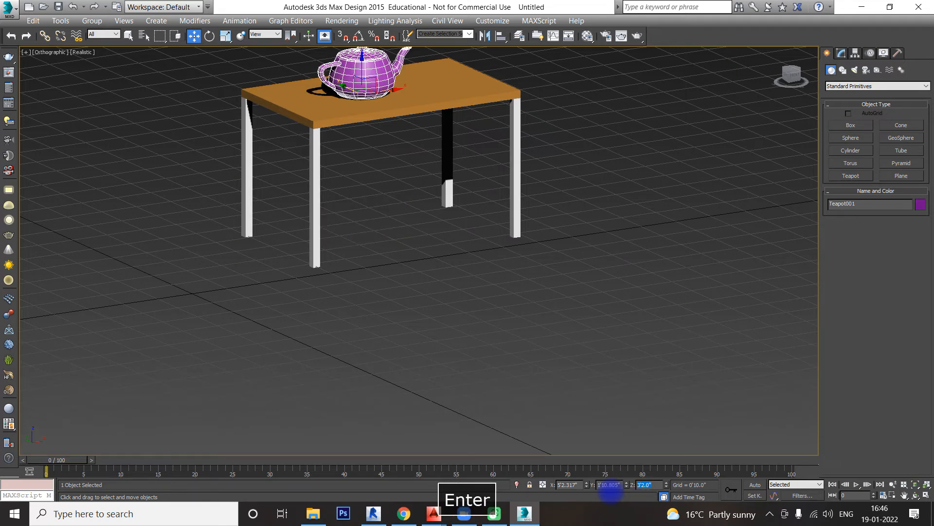
Step: Enable AutoGrid and create a second teapot with a radius of about 4.9" on the tabletop beside the purple one
middle_drag(431, 224, 441, 310)
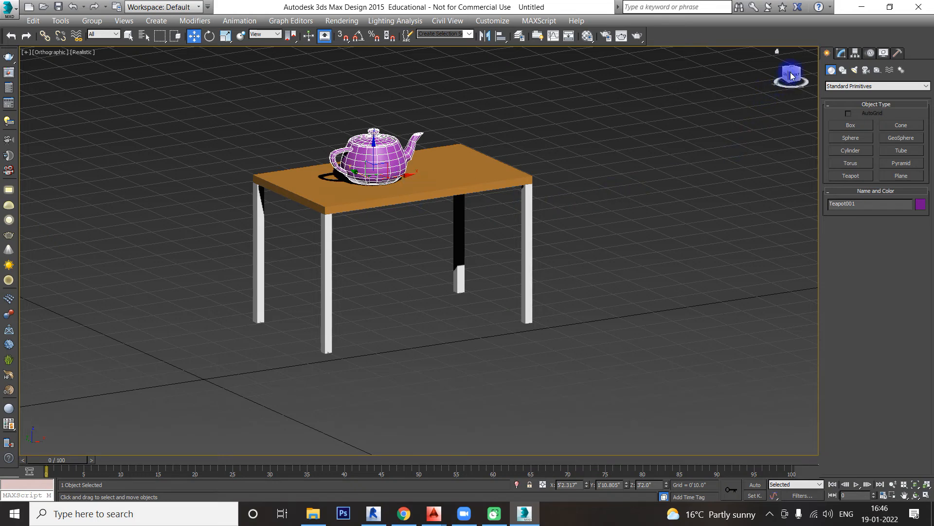
drag(791, 75, 801, 77)
scroll(467, 160, up, 1)
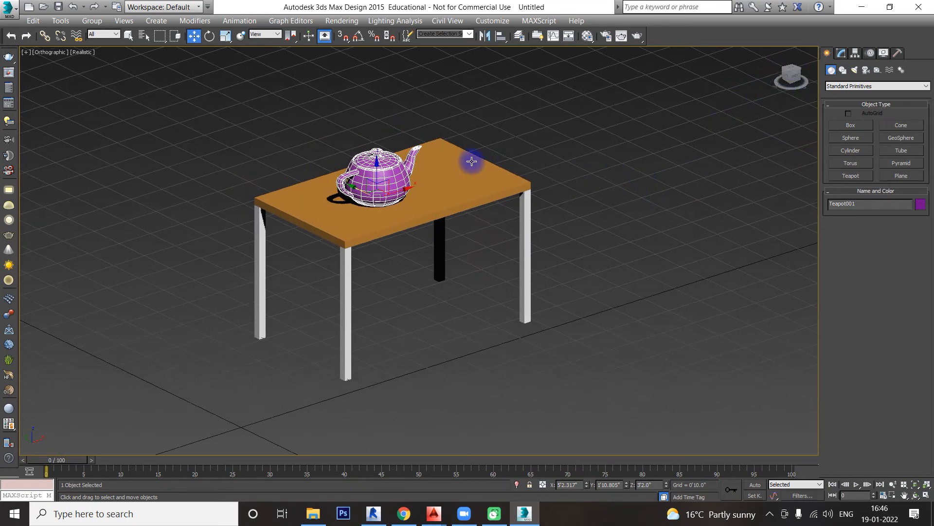
scroll(437, 184, up, 3)
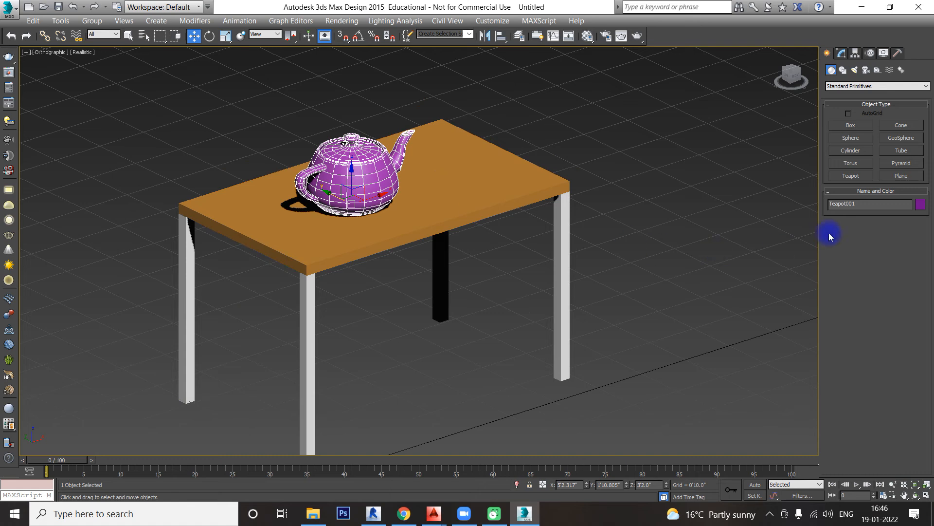
click(846, 178)
middle_drag(739, 263, 710, 265)
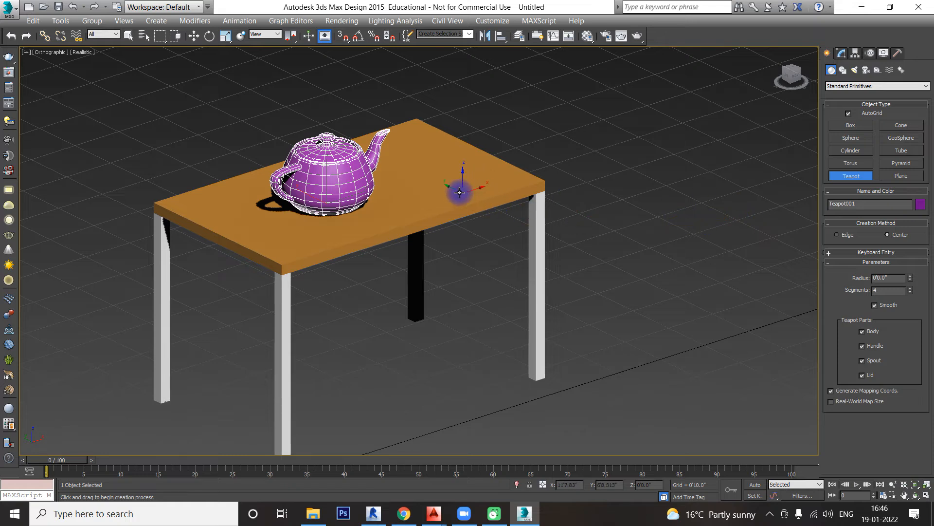
scroll(445, 185, up, 2)
drag(431, 178, 455, 185)
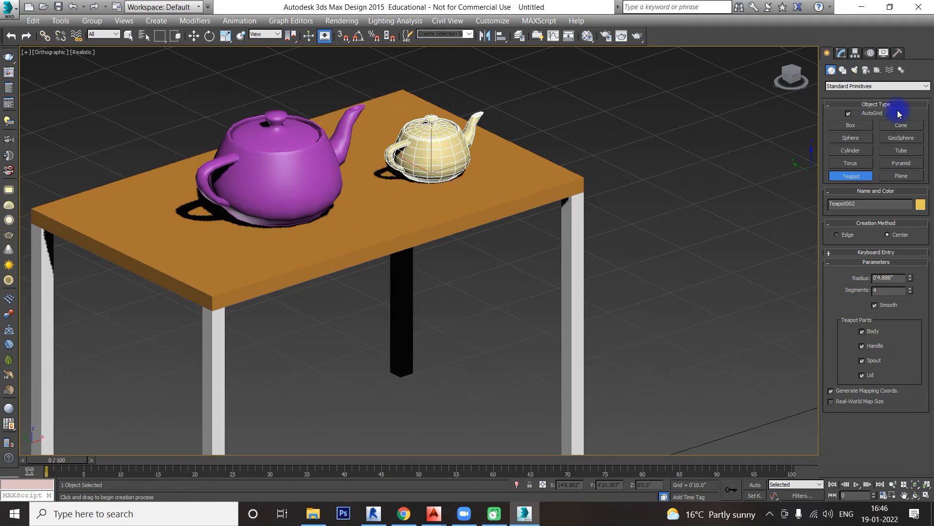
Step: Create two small teapots with AutoGrid on the side faces of two table legs, with radii of about 1.7" and 2.8"
scroll(584, 224, up, 5)
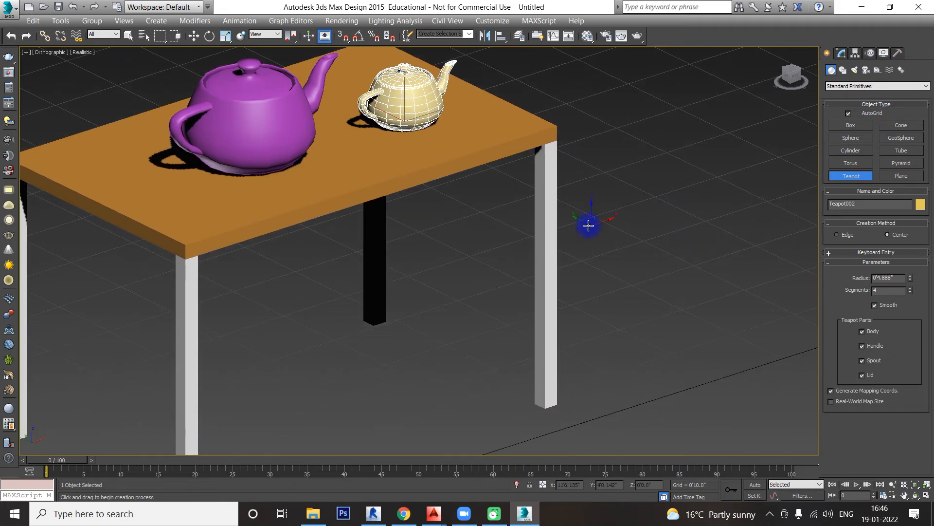
drag(532, 224, 535, 229)
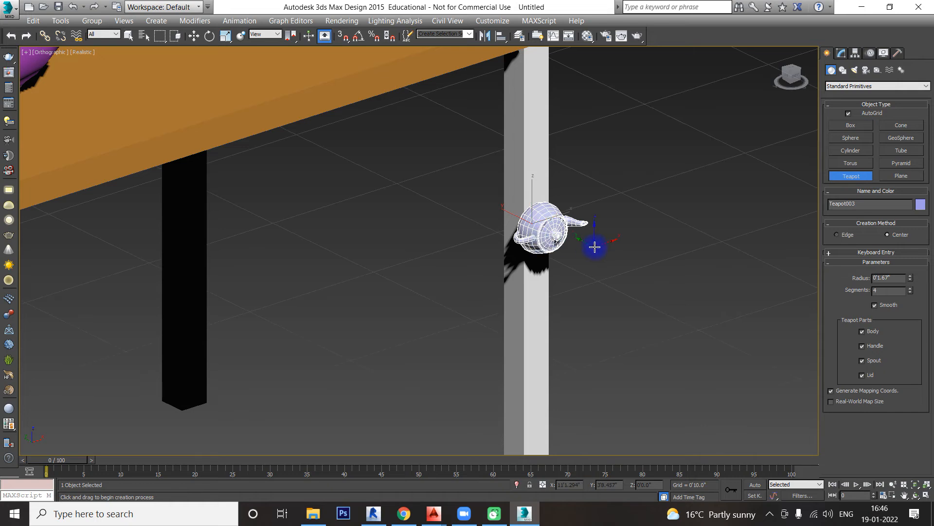
scroll(595, 247, down, 5)
scroll(194, 324, up, 5)
drag(188, 303, 280, 323)
scroll(281, 323, down, 5)
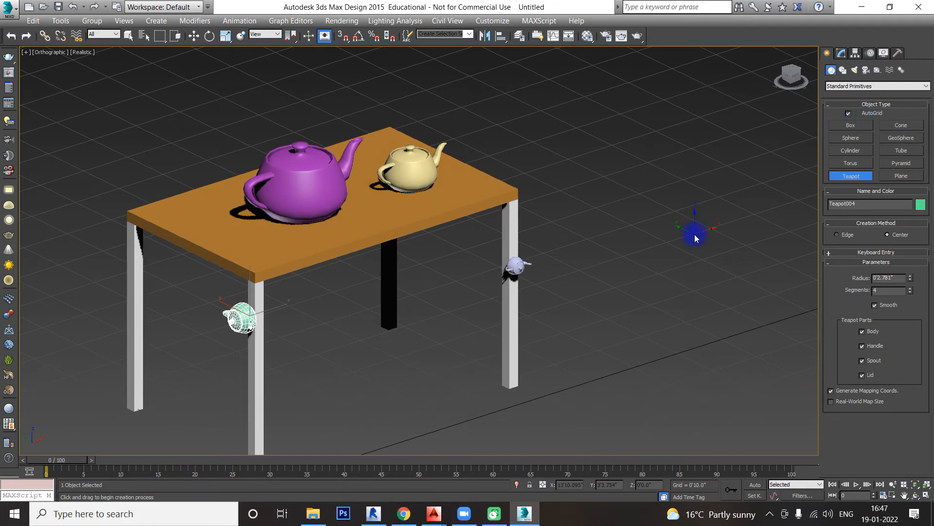
Step: Exit teapot creation and delete both small teapots from the table legs
right_click(695, 236)
key(Delete)
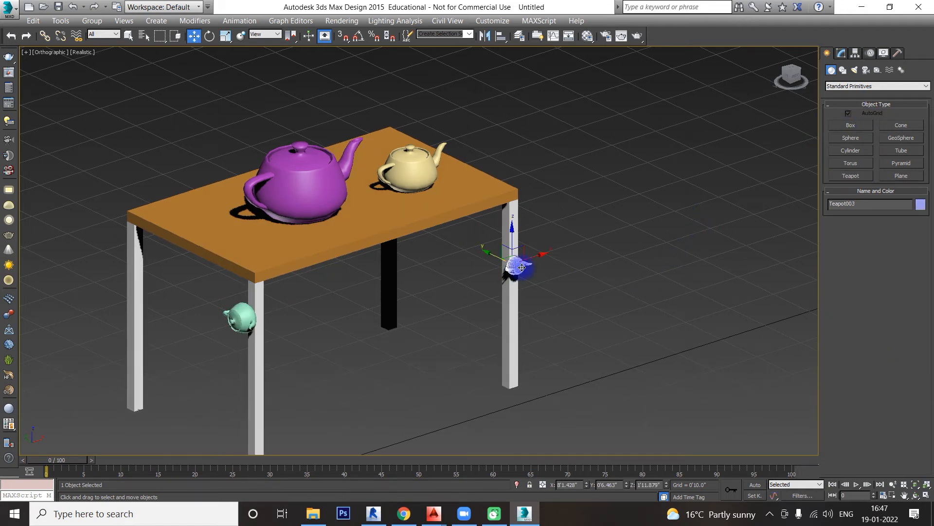
click(244, 318)
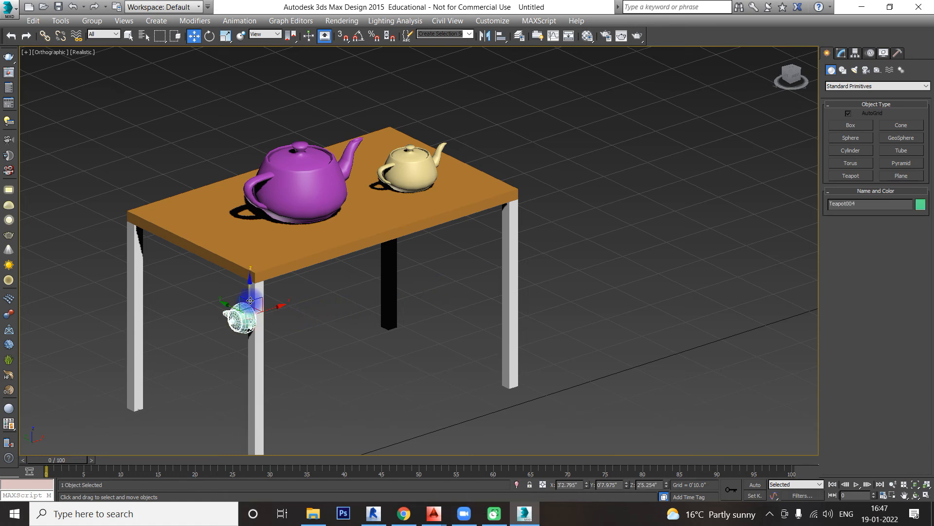
key(Delete)
Step: Modify the purple teapot to a radius of about 8" and 16 segments, then deselect it
middle_drag(522, 200, 534, 216)
scroll(313, 193, up, 5)
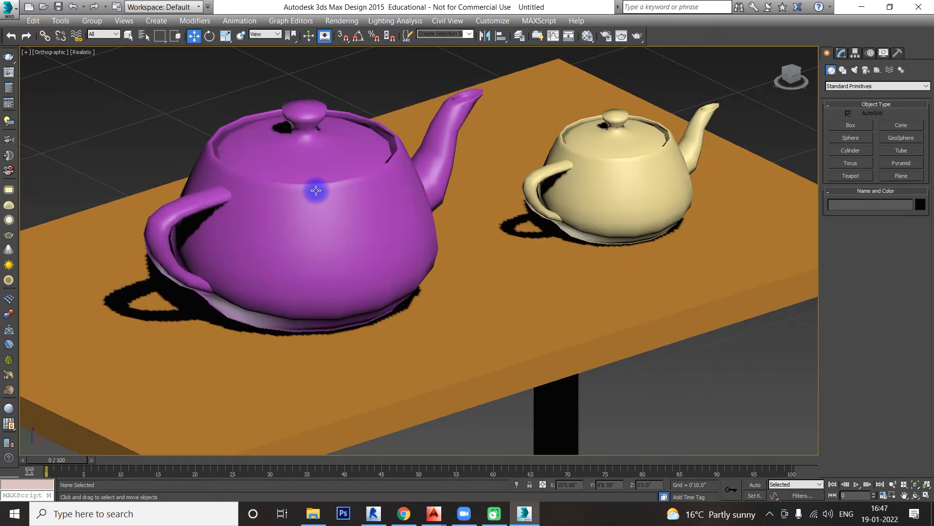
click(313, 189)
click(841, 52)
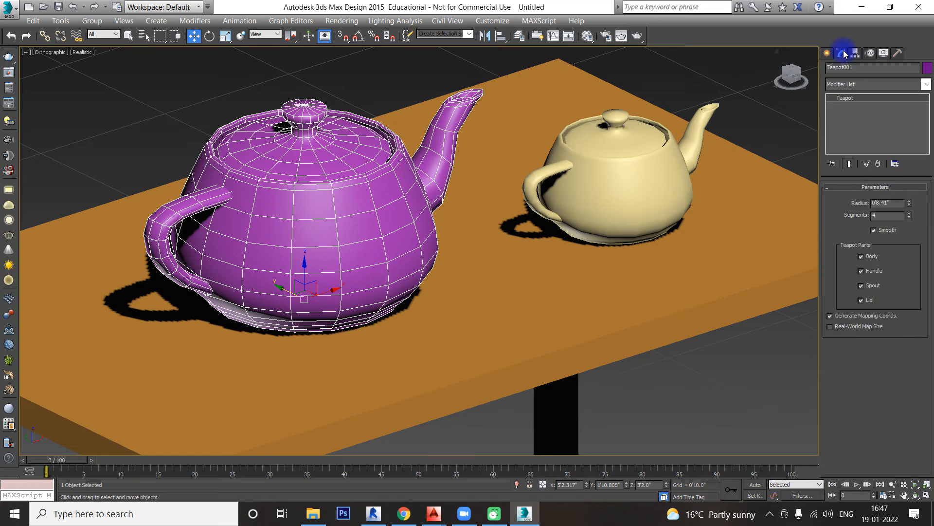
mouse_move(912, 207)
mouse_down()
mouse_move(909, 190)
mouse_move(910, 208)
mouse_up()
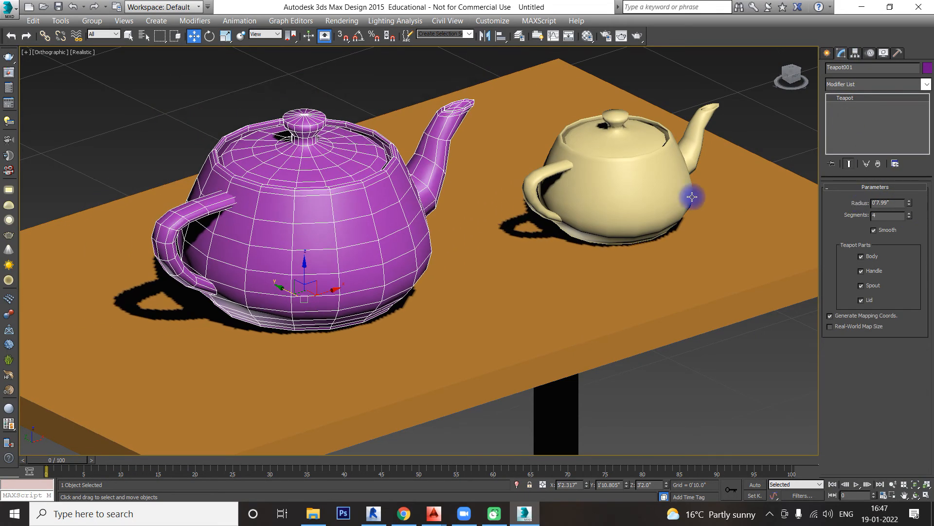
scroll(355, 194, up, 2)
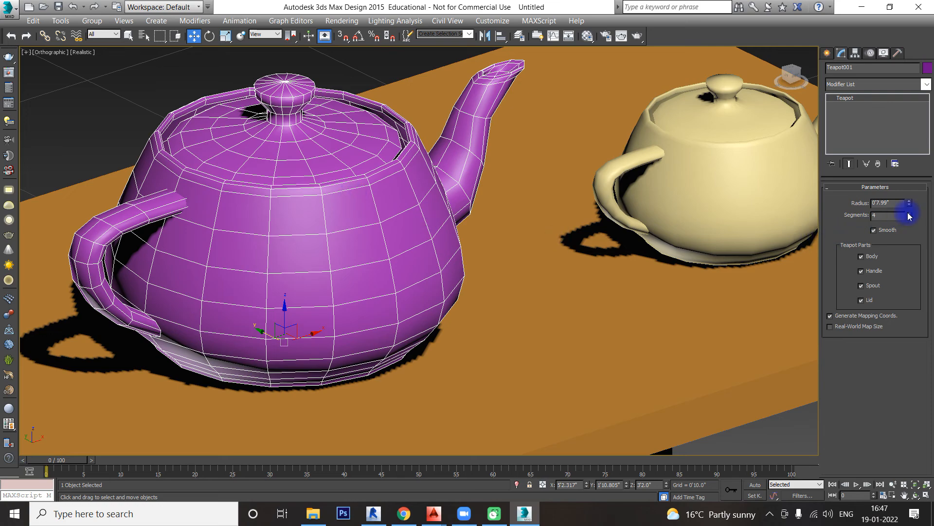
drag(909, 215, 903, 154)
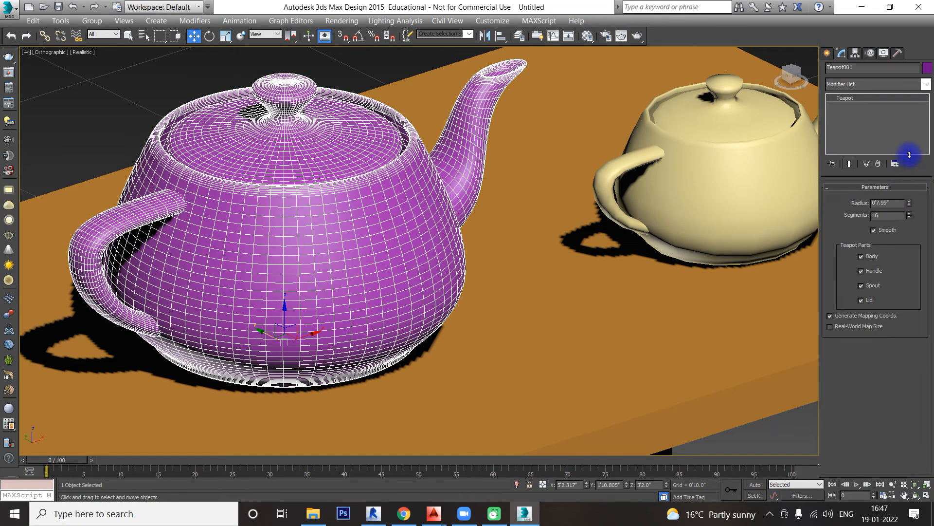
click(141, 100)
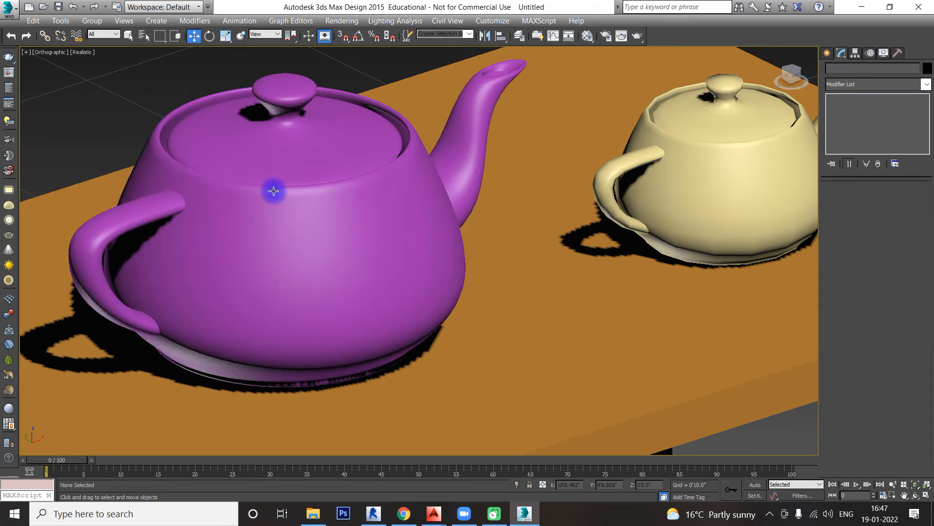
Step: Turn off Smooth for the purple teapot and inspect its surface up close with the teapot deselected
click(274, 191)
click(888, 231)
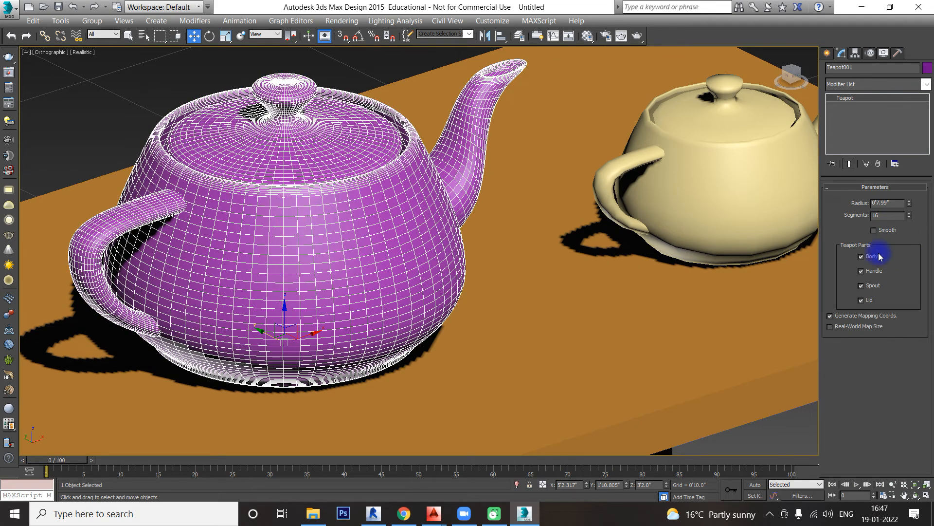
click(792, 428)
scroll(303, 217, up, 3)
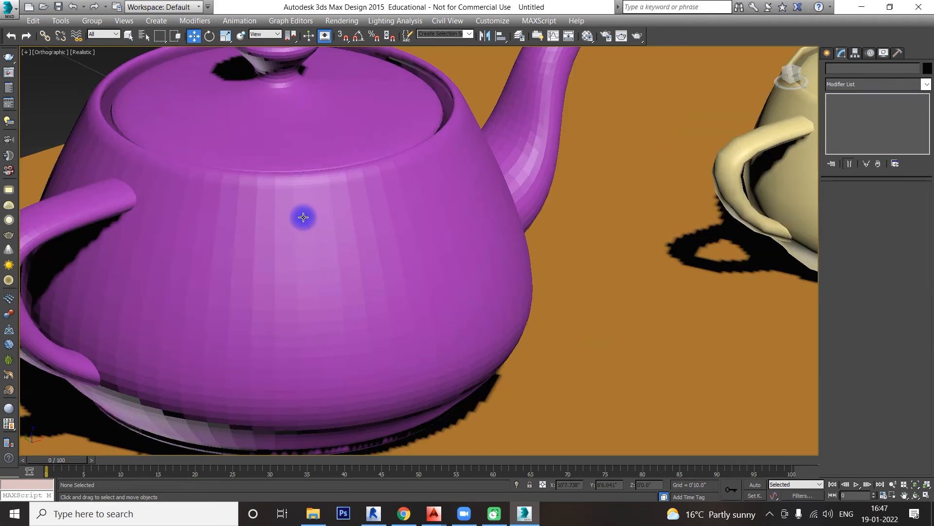
Step: Turn Smooth back on for the purple teapot and deselect it to check its surface
click(303, 217)
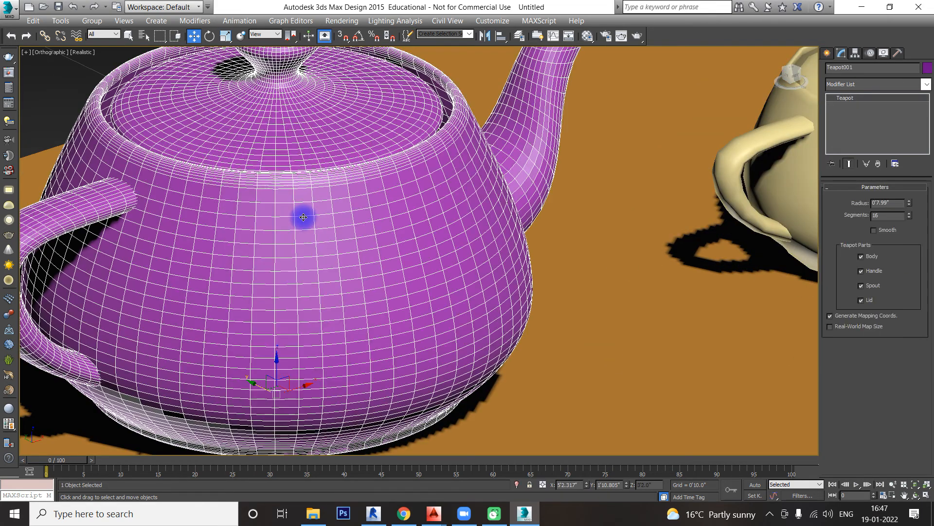
click(874, 230)
scroll(673, 247, down, 4)
scroll(673, 246, down, 2)
click(772, 396)
scroll(540, 248, up, 4)
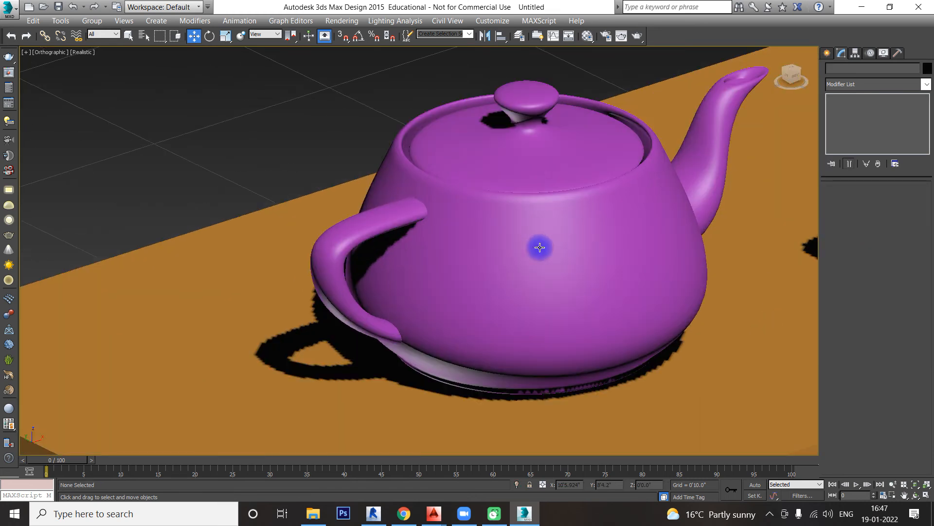
Step: Switch the purple teapot's handle, spout and lid parts off and back on one at a time
click(538, 246)
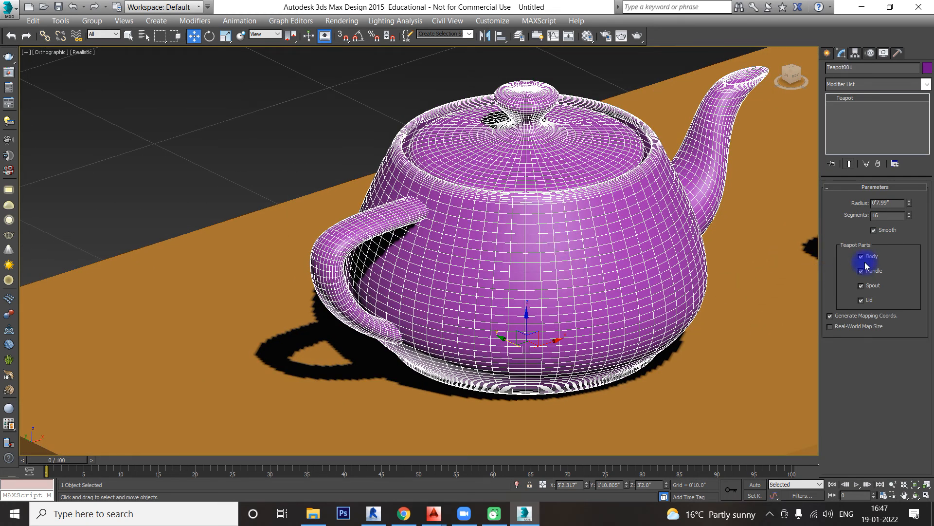
middle_drag(578, 212, 495, 178)
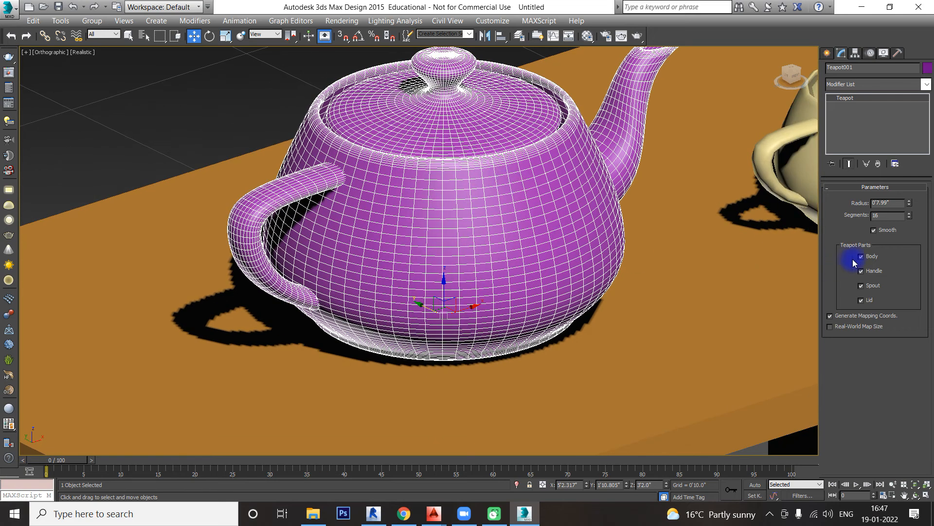
click(861, 271)
click(861, 271)
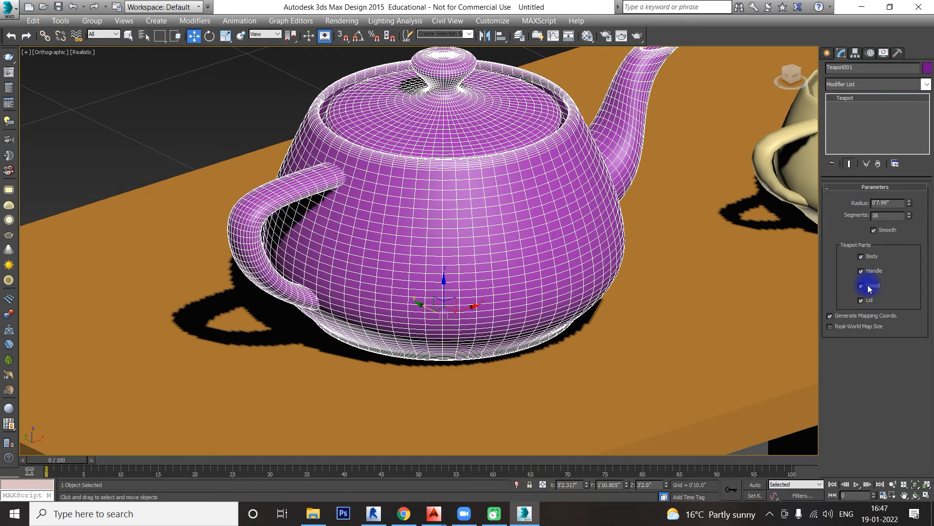
click(869, 287)
click(869, 287)
click(869, 302)
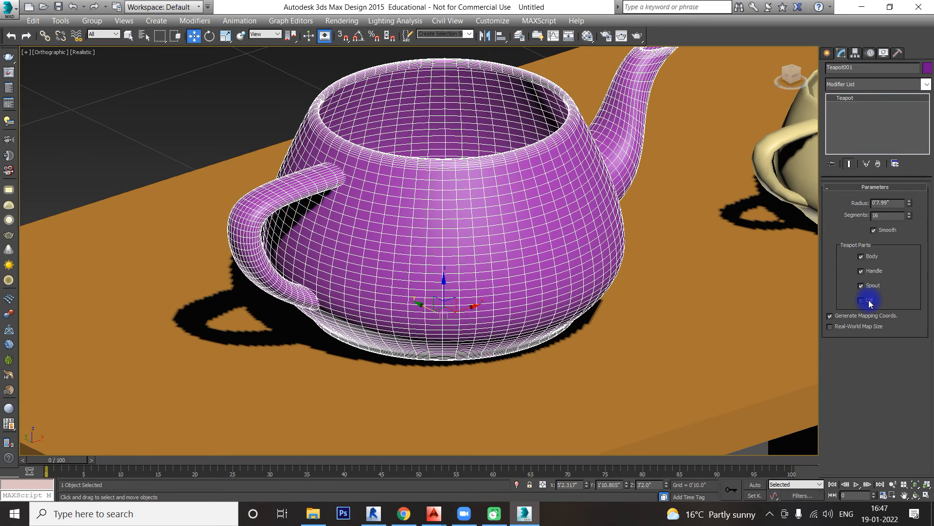
click(870, 302)
middle_drag(717, 239, 518, 247)
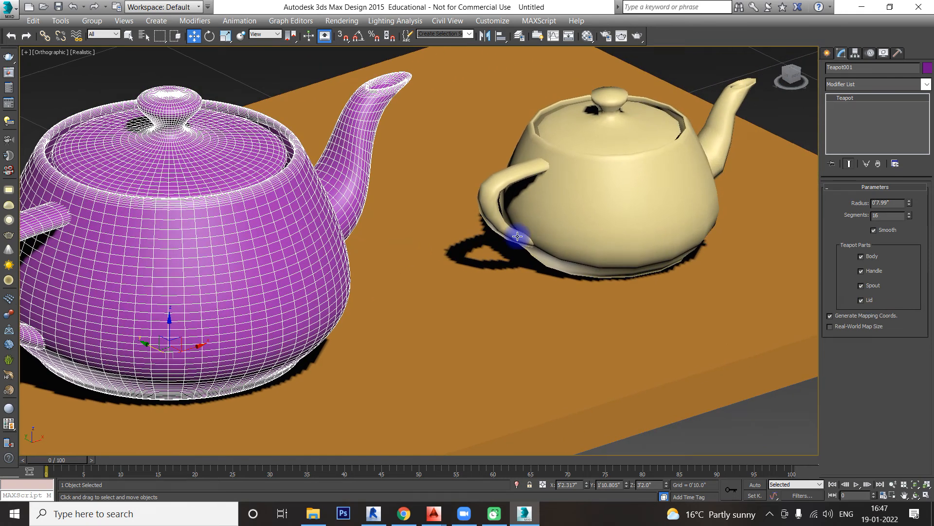
Step: Turn the cream teapot into a small cup with 15 segments, no spout or lid, and a radius of about 2.74"
click(671, 190)
drag(911, 218, 916, 162)
click(861, 286)
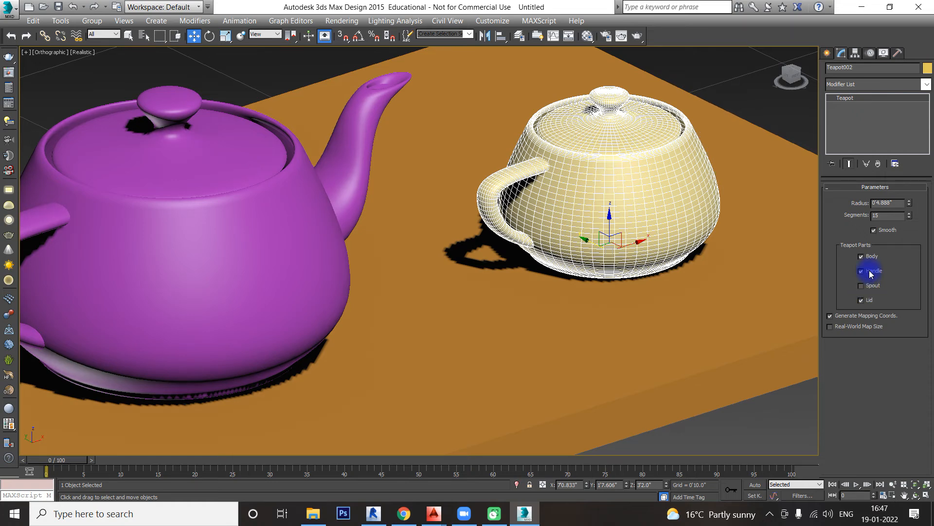
click(861, 300)
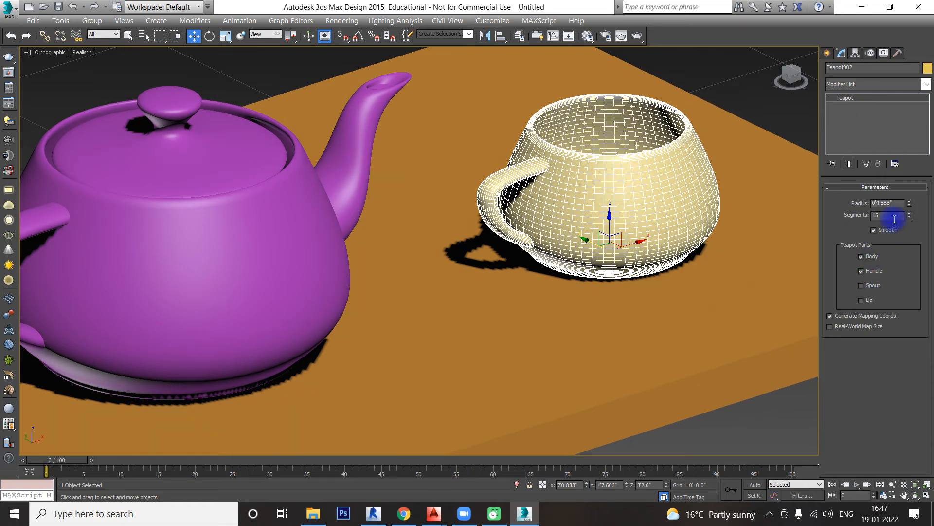
drag(909, 207, 853, 235)
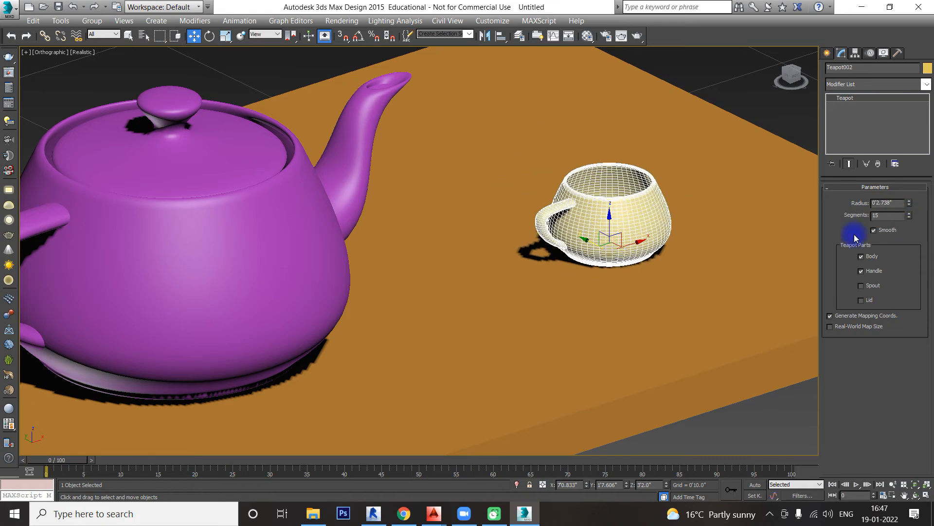
Step: Clone the cup as an independent copy beside the original along X, and deselect it to view the whole table
mouse_move(636, 244)
mouse_down()
mouse_move(523, 285)
mouse_move(657, 241)
mouse_up()
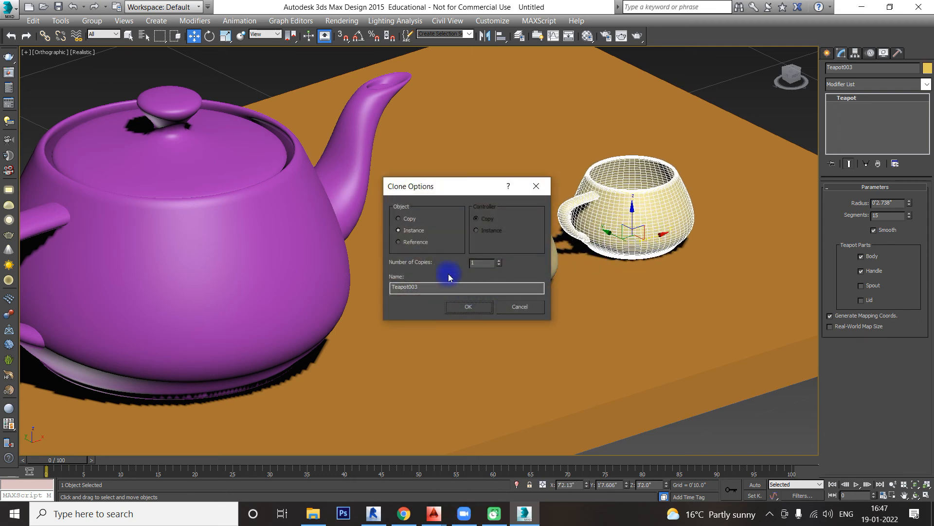
click(471, 305)
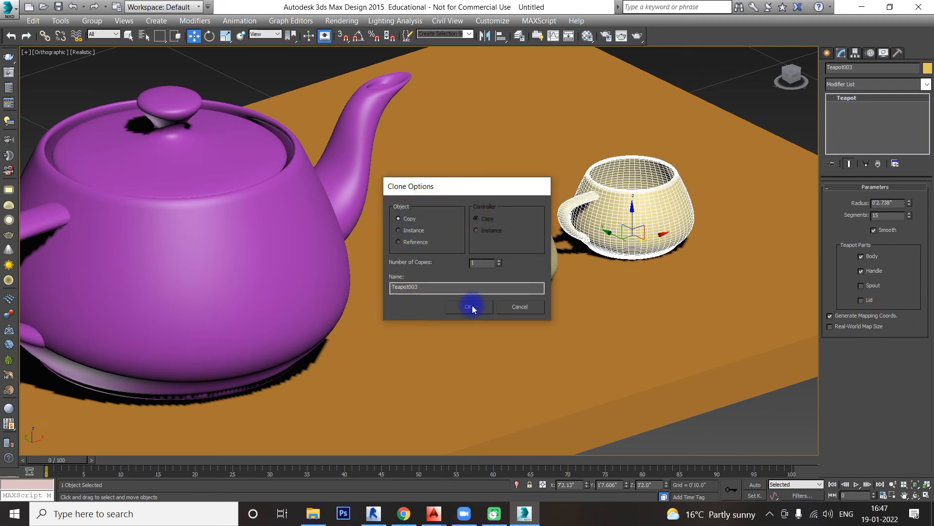
scroll(593, 231, down, 2)
middle_drag(593, 231, 586, 171)
mouse_move(729, 216)
alt+middle_down()
mouse_move(693, 227)
mouse_move(647, 206)
mouse_move(597, 227)
alt+middle_up()
scroll(647, 206, down, 5)
click(625, 319)
middle_drag(649, 316, 627, 326)
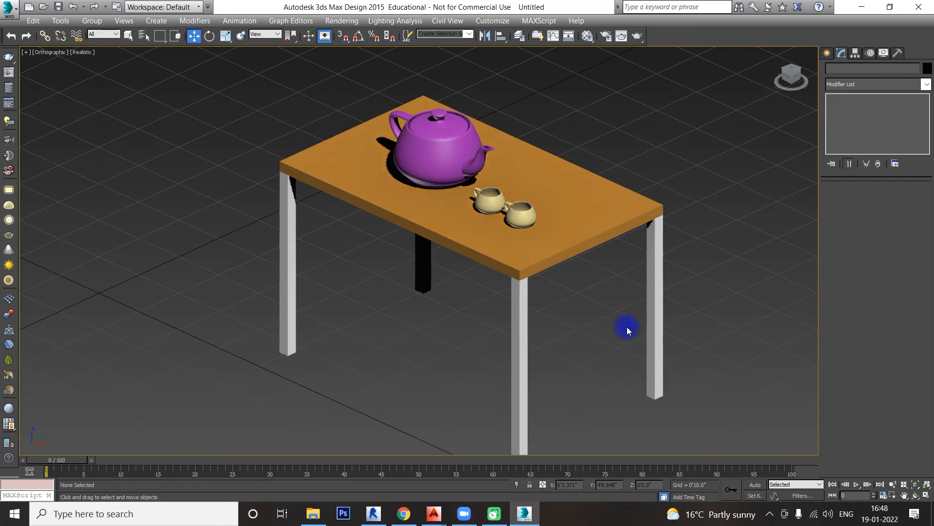
Step: Clone the table group as one independent copy, placed clear of the original along the X axis
click(613, 221)
middle_drag(614, 221, 570, 261)
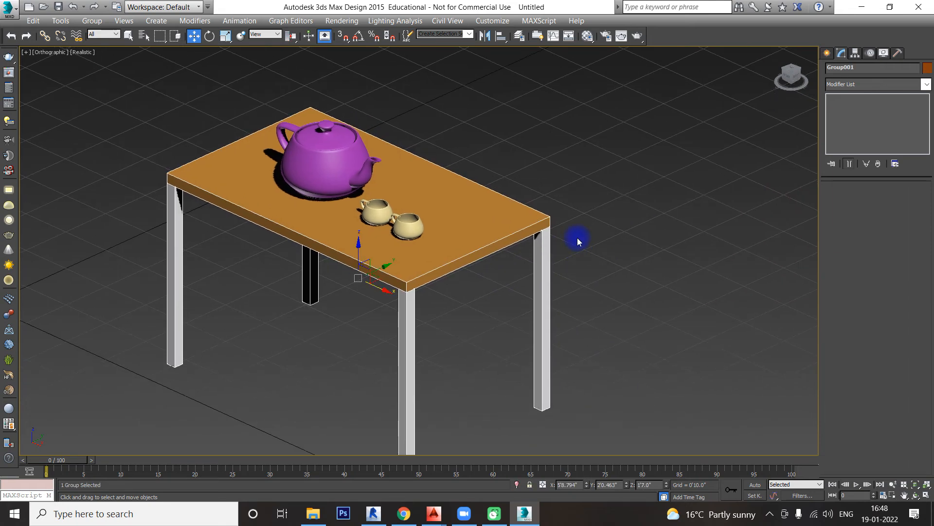
scroll(577, 238, down, 2)
middle_drag(631, 243, 532, 282)
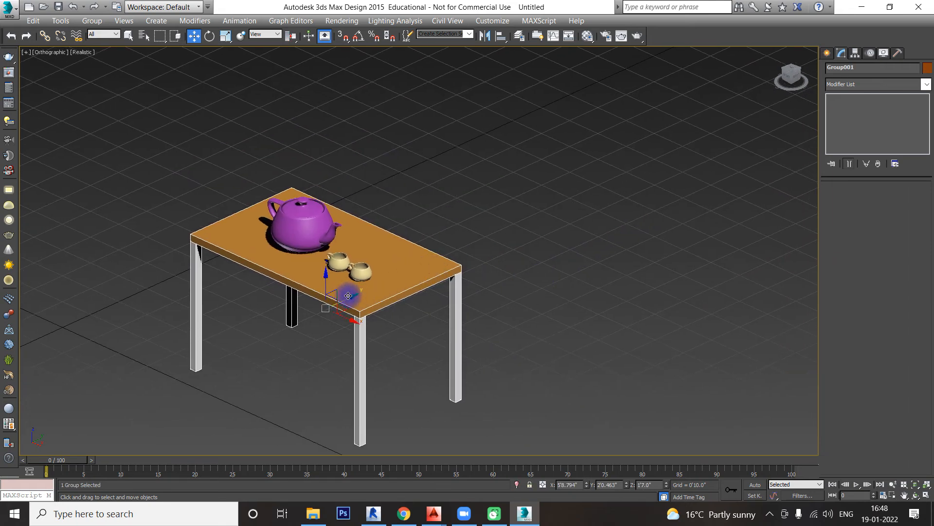
middle_drag(413, 305, 382, 204)
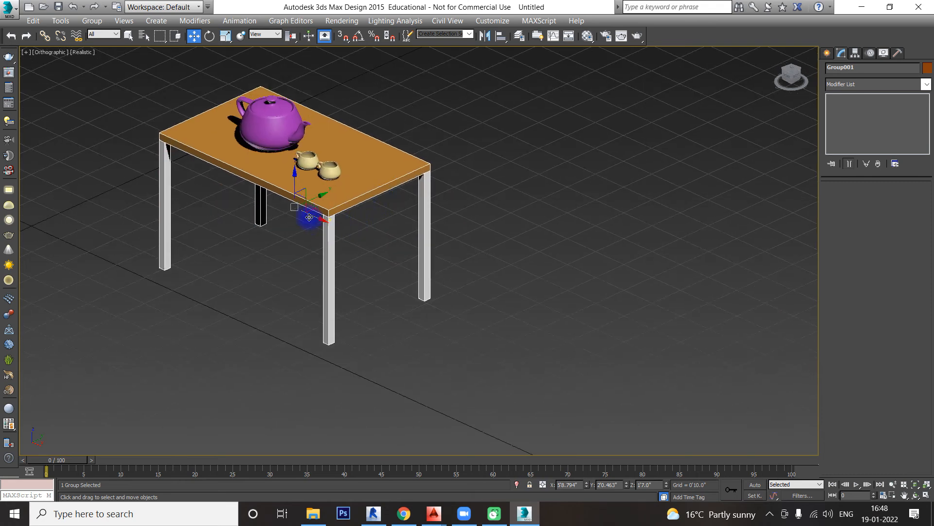
shift+drag(309, 216, 611, 352)
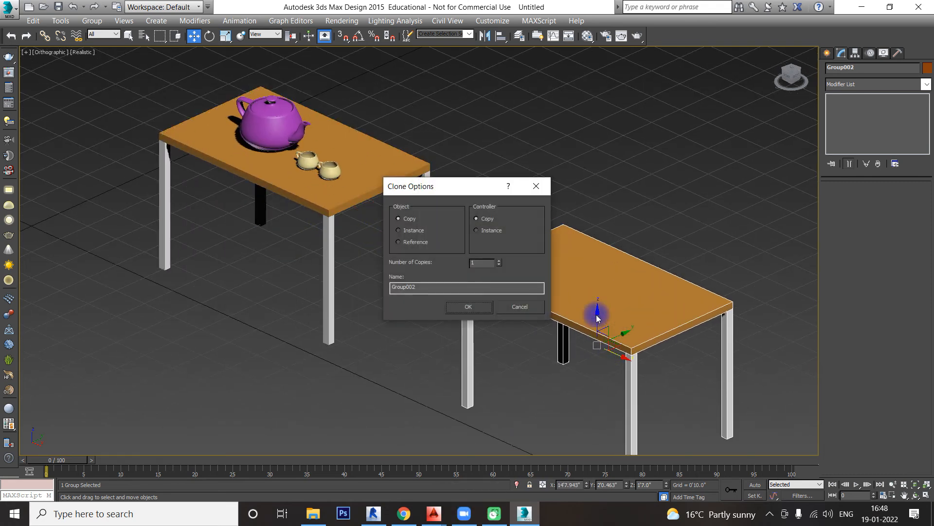
click(471, 309)
Step: Ungroup the copied table and clear the selection
click(85, 21)
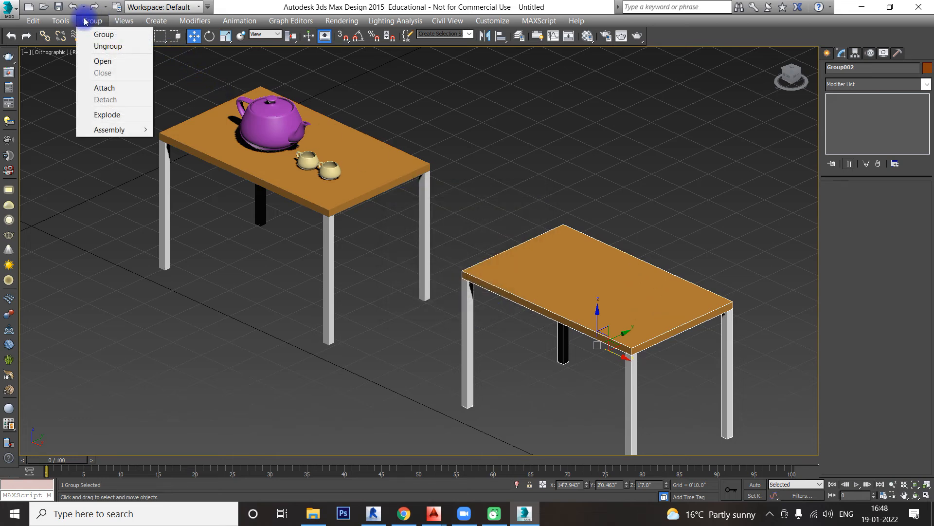
click(105, 47)
click(635, 190)
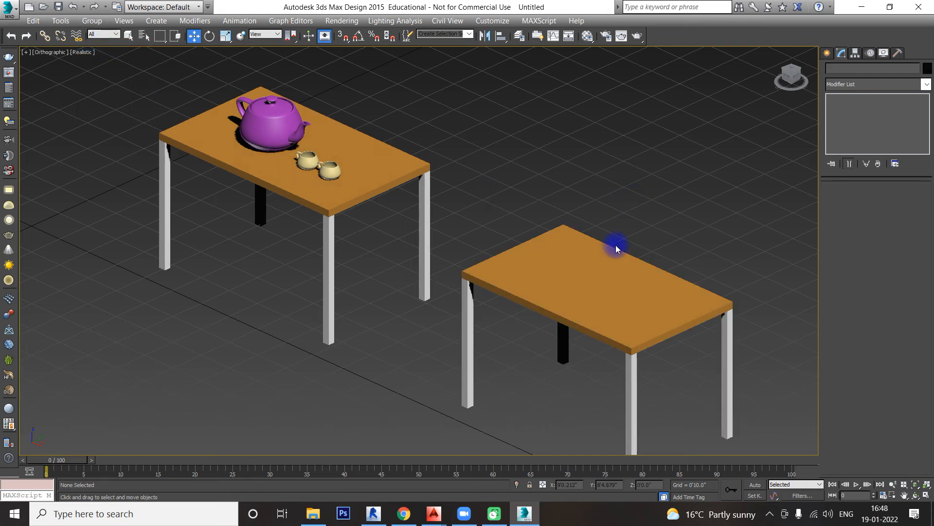
Step: Resize the copied tabletop to a 2' width and a 2' length to form a chair seat
click(610, 259)
click(892, 215)
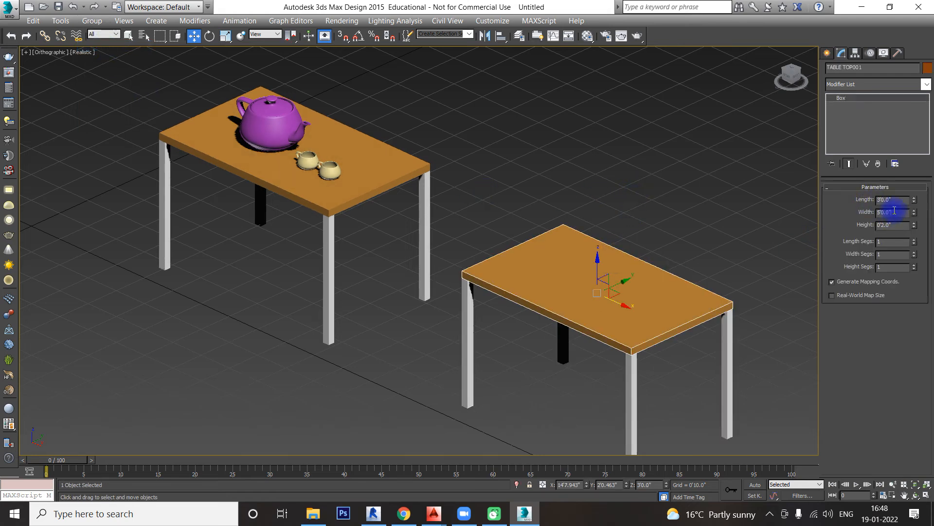
text(2')
key(Return)
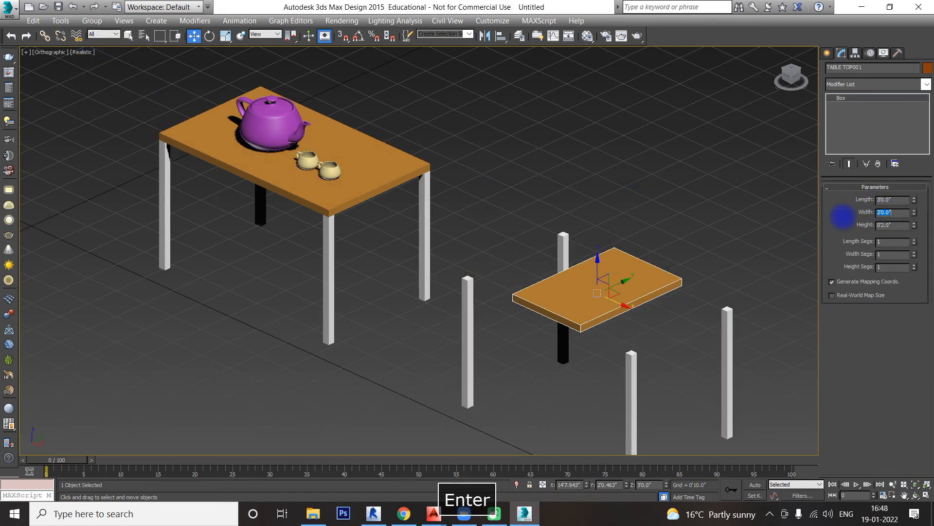
click(898, 200)
text(2')
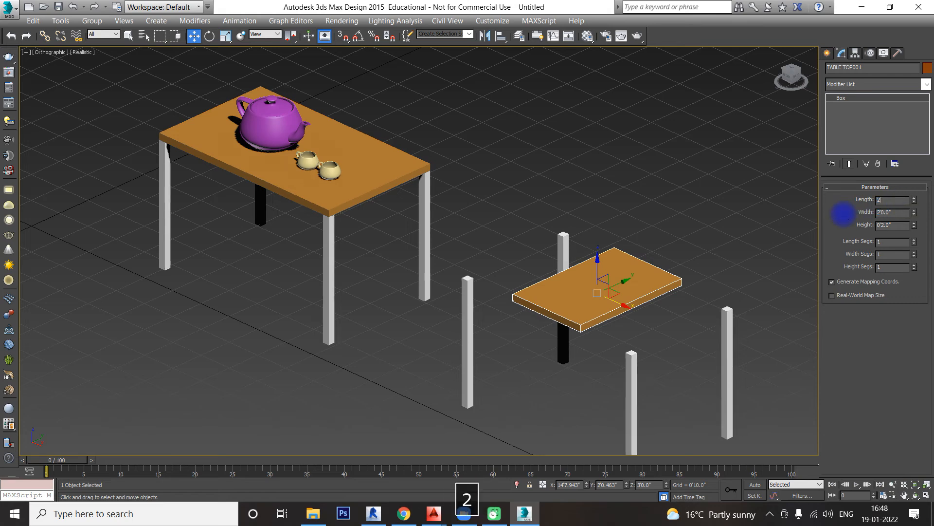
key(Return)
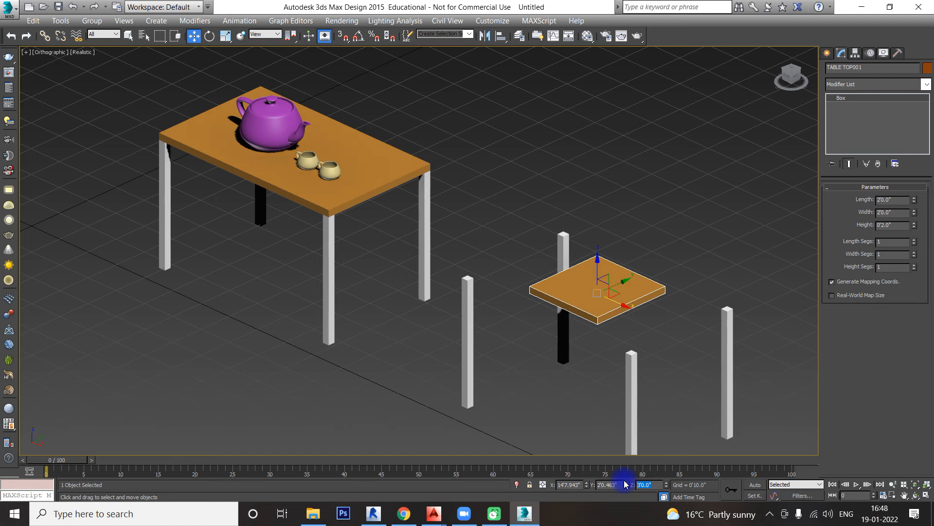
Step: Place the seat at a Z position of 1'6" and set the height of the linked chair legs to 1'6"
text(1'6)
key(Return)
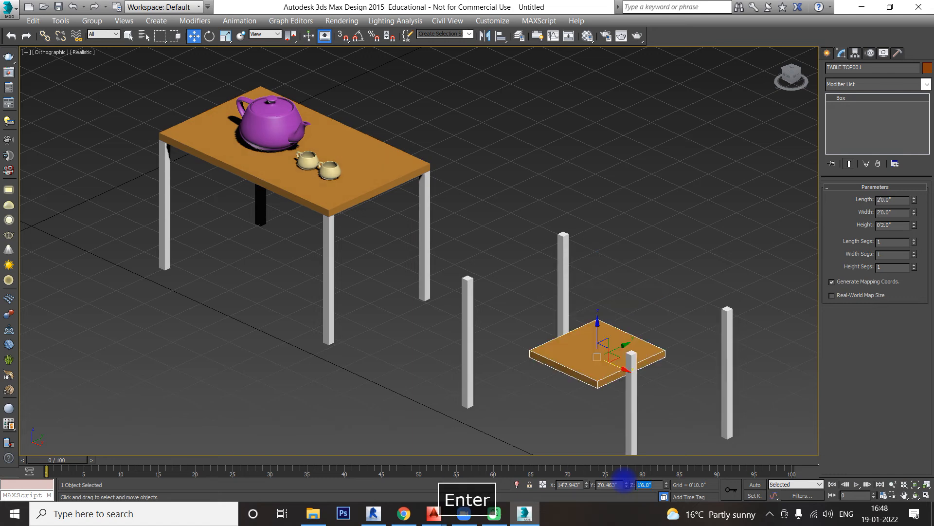
click(468, 303)
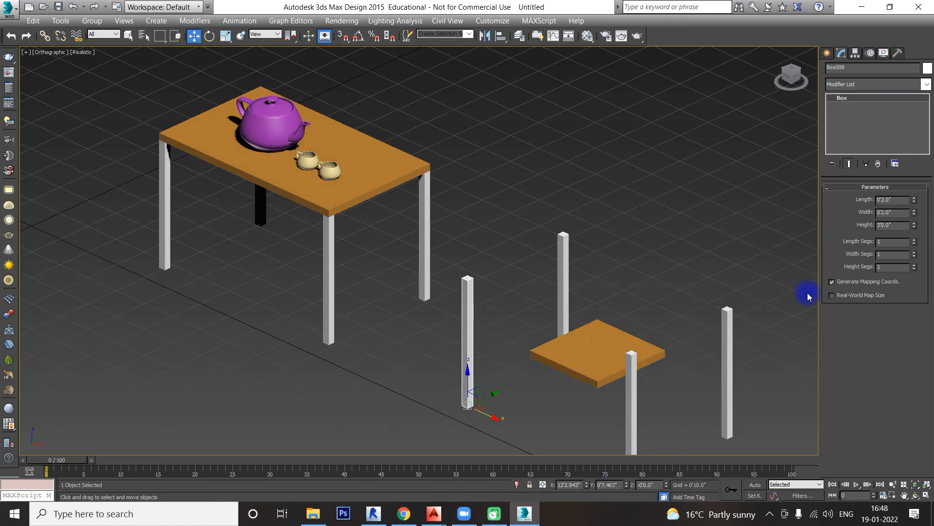
drag(882, 227, 855, 229)
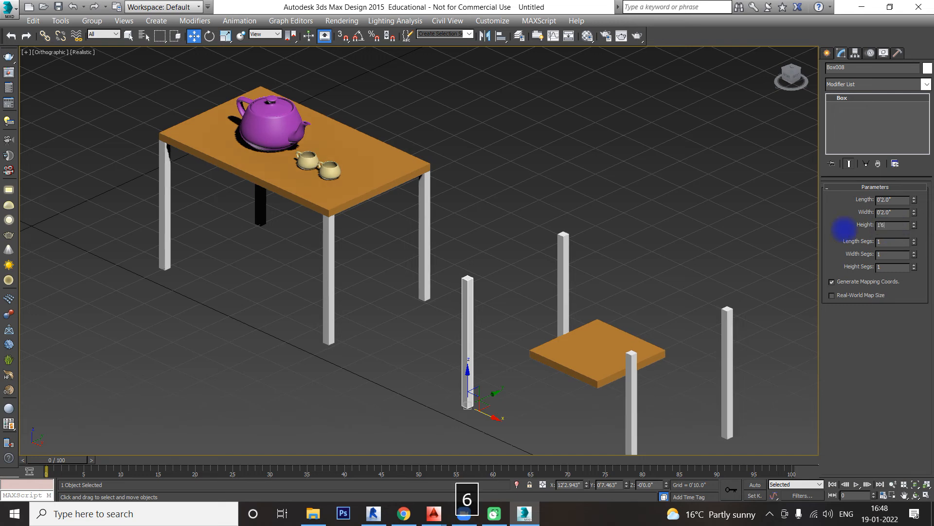
key(Return)
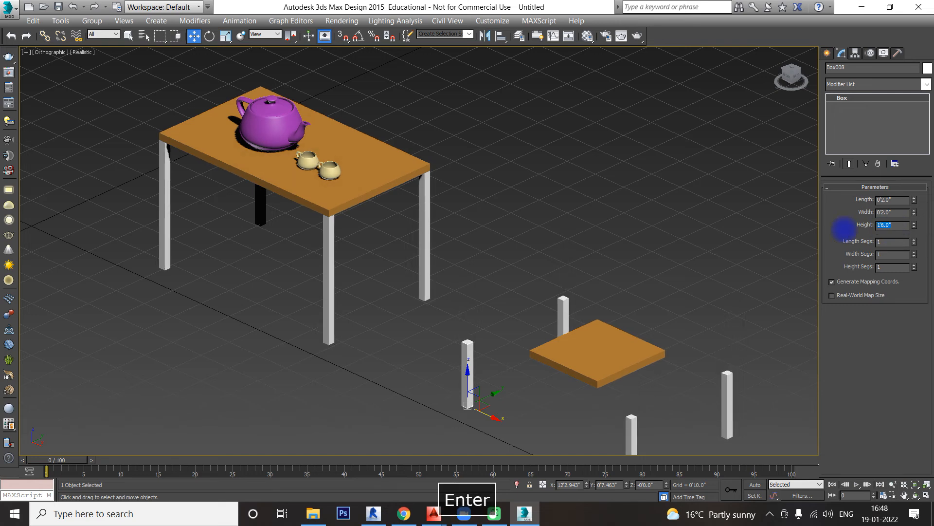
Step: Copy the seat panel straight up above the original and set the copy's length to 2"
click(619, 342)
shift+drag(601, 327, 604, 240)
click(468, 306)
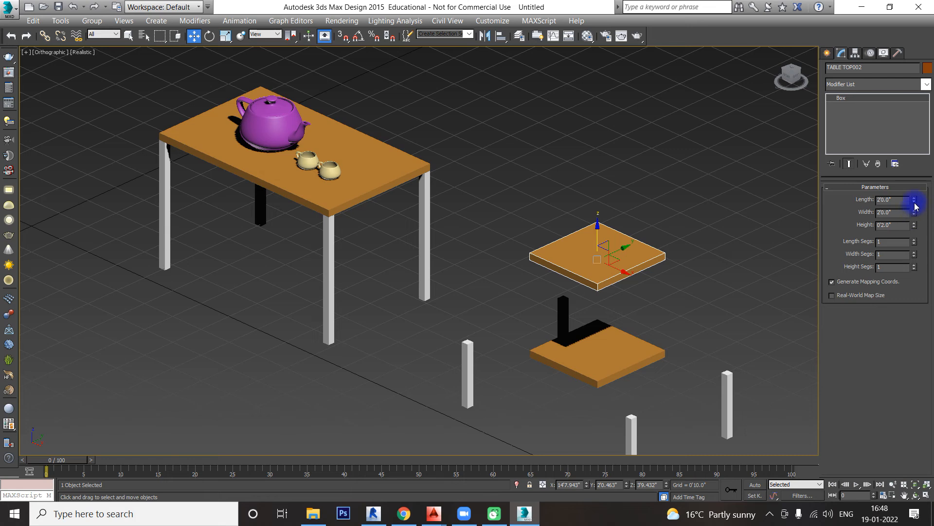
drag(915, 203, 845, 201)
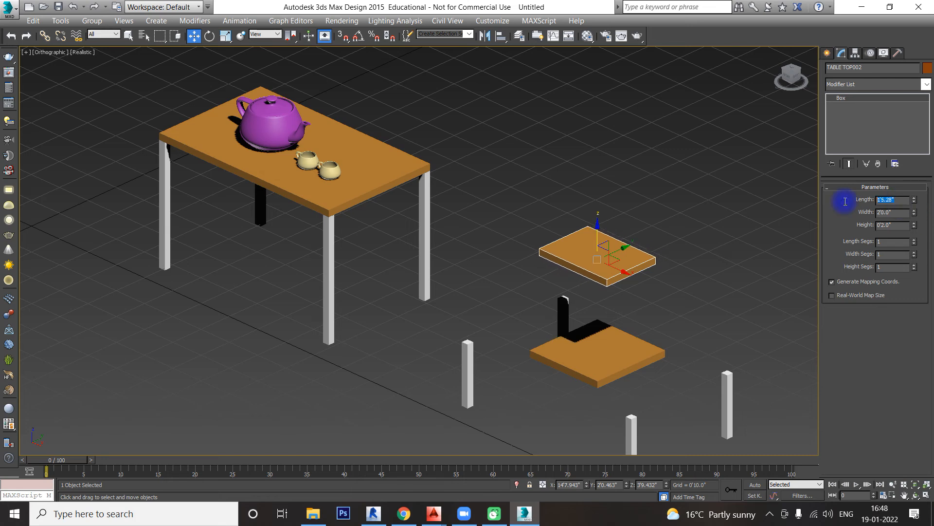
text(2")
key(Return)
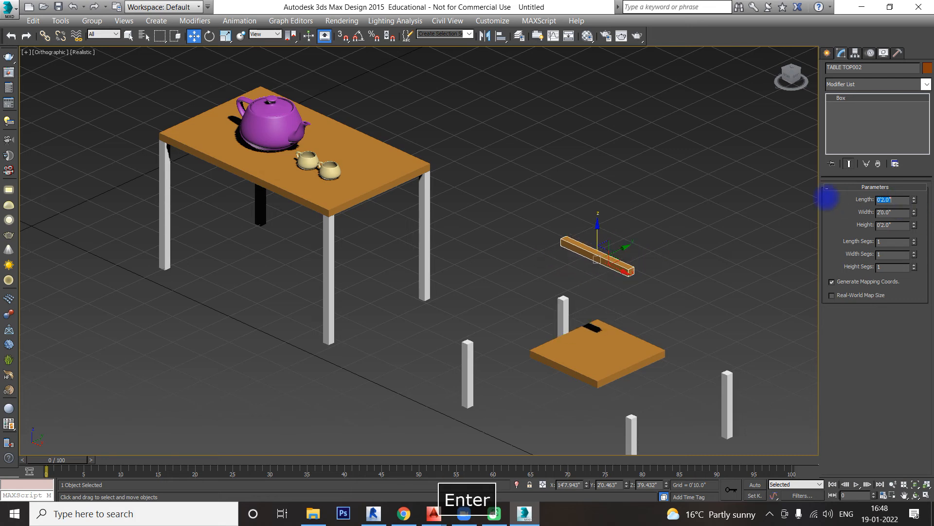
Step: Set the backrest panel's height first to 2' and finally to 3'
drag(900, 225, 805, 231)
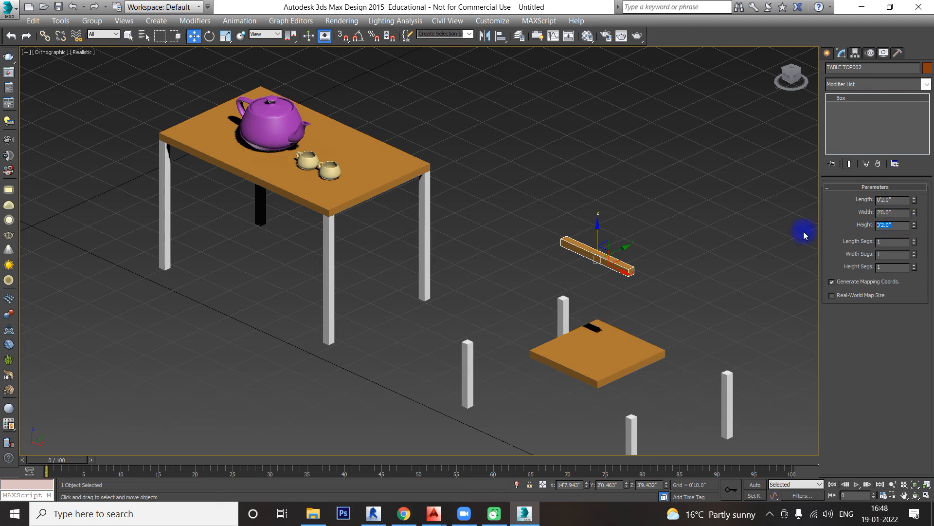
text(2')
key(Return)
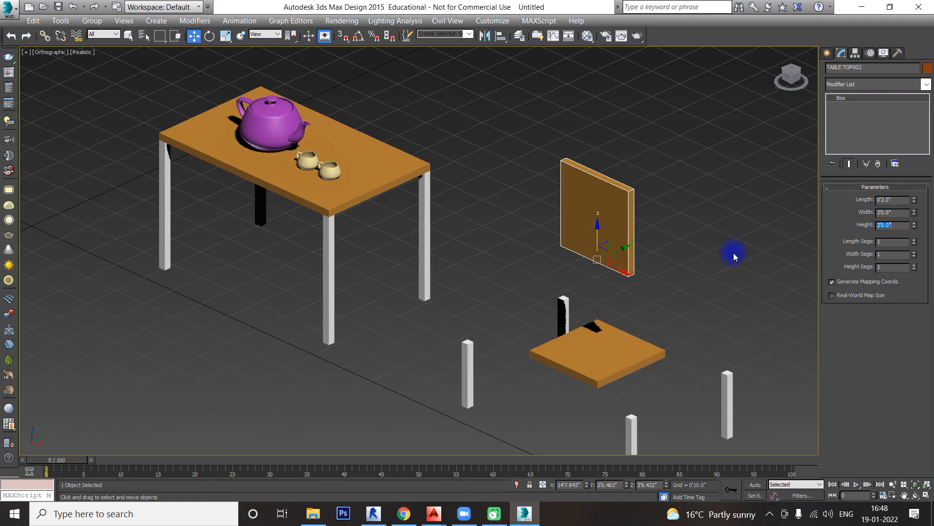
mouse_move(732, 254)
alt+middle_down()
mouse_move(702, 265)
mouse_move(743, 260)
alt+middle_up()
drag(903, 225, 834, 225)
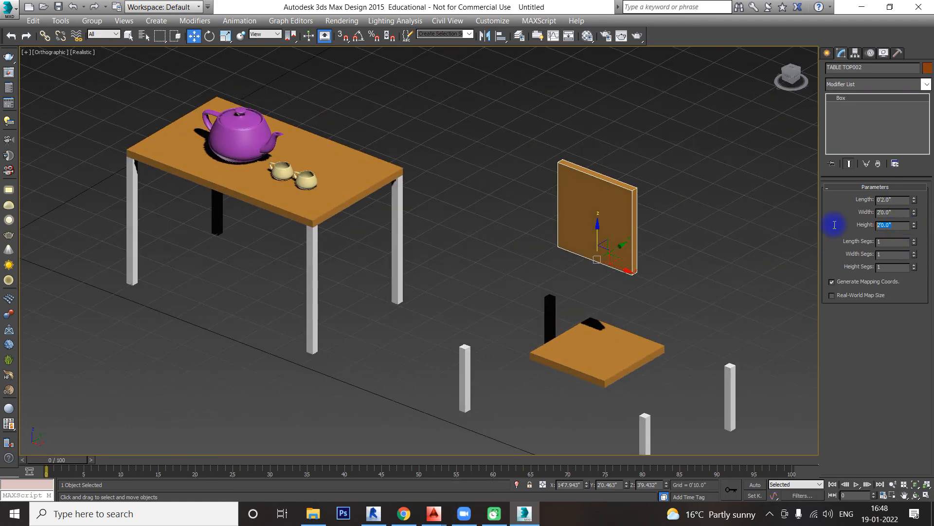
text(3')
key(Return)
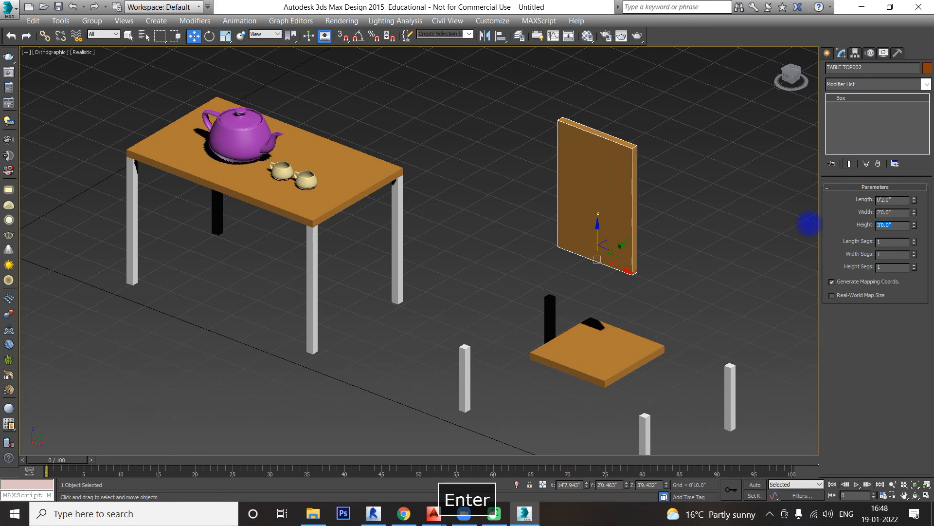
Step: Turn on 3D snaps and snap the backrest panel onto the rear edge of the seat
click(343, 36)
alt+middle_drag(701, 296, 601, 247)
scroll(503, 231, up, 3)
drag(512, 200, 567, 344)
Step: Snap one chair leg under a front corner of the seat and deselect it
click(596, 386)
alt+middle_drag(529, 380, 574, 369)
drag(571, 346, 477, 267)
scroll(545, 382, up, 4)
click(577, 323)
scroll(577, 322, down, 5)
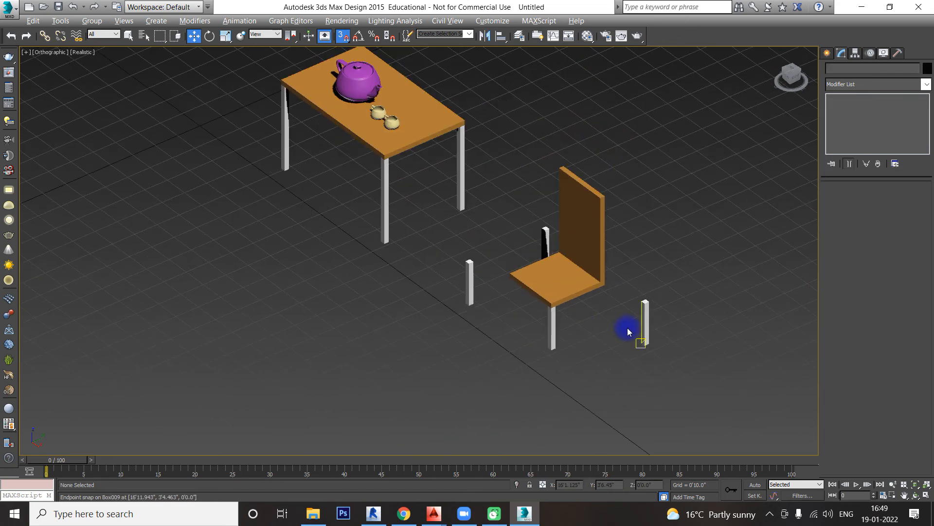
Step: Snap a second leg under a rear corner of the seat, beneath the backrest
alt+middle_drag(628, 329, 580, 316)
scroll(617, 283, up, 4)
drag(644, 304, 633, 176)
scroll(627, 332, up, 1)
scroll(626, 333, up, 2)
scroll(507, 256, down, 4)
alt+middle_drag(507, 256, 461, 294)
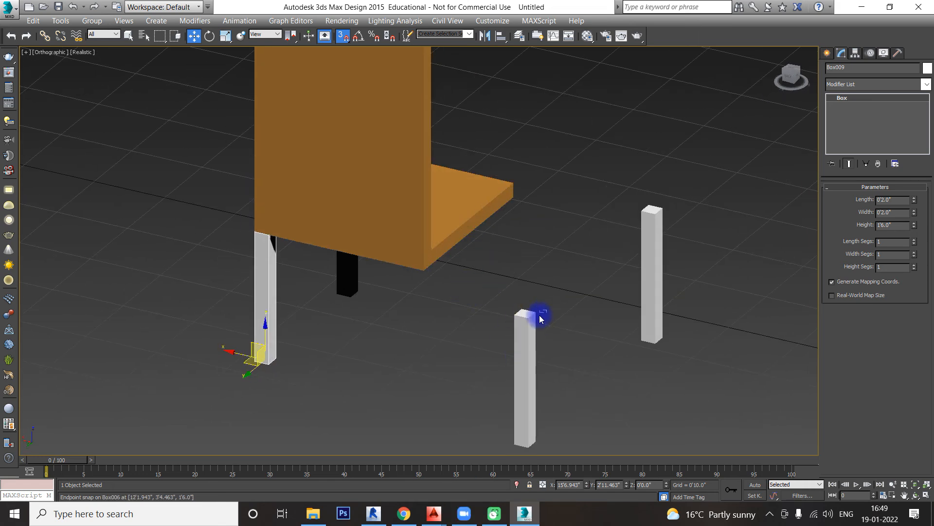
Step: Snap the third leg under the other rear corner beneath the backrest
click(523, 317)
scroll(526, 315, up, 2)
drag(526, 321, 377, 252)
click(507, 267)
scroll(535, 277, down, 4)
Step: Snap the fourth leg under the remaining front corner of the seat, undo any stray moves and clear the selection
alt+middle_drag(546, 283, 507, 255)
scroll(487, 246, up, 3)
click(484, 237)
drag(484, 237, 564, 186)
key(ctrl+z)
key(ctrl+z)
click(486, 265)
scroll(492, 271, down, 5)
middle_drag(601, 277, 600, 288)
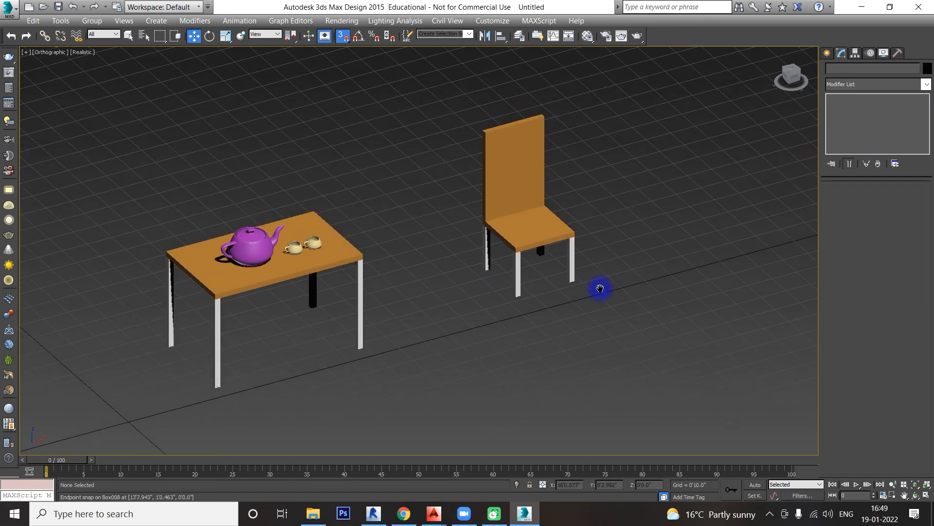
Step: Select all six chair parts and group them under the name CHAIR
drag(504, 279, 467, 319)
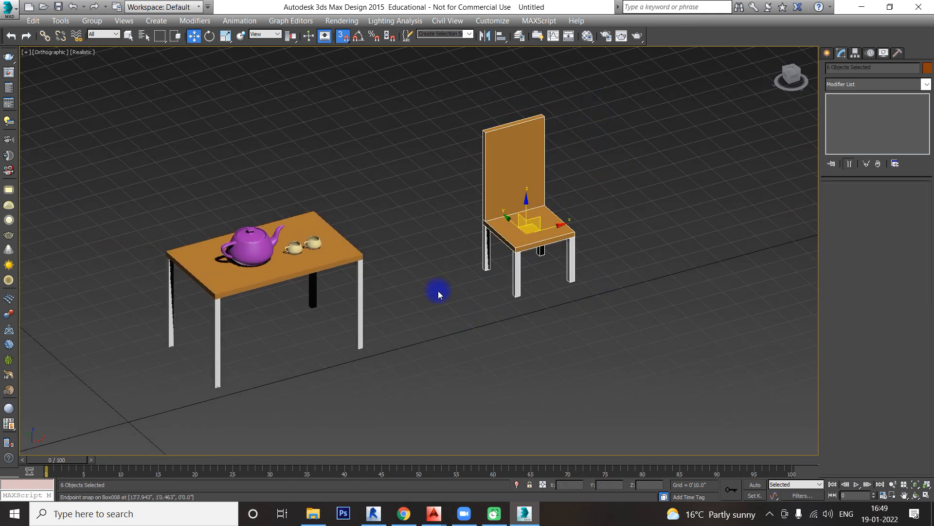
click(92, 21)
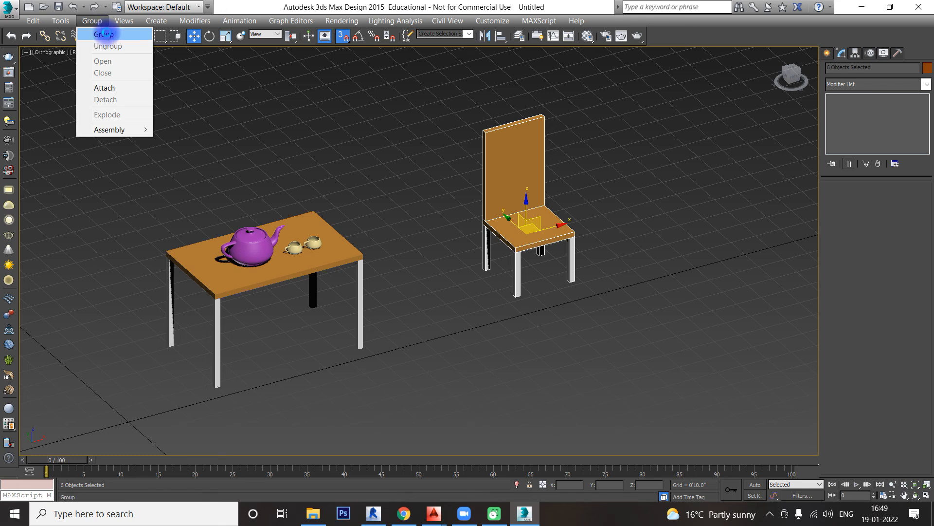
click(105, 37)
text(CHAIR)
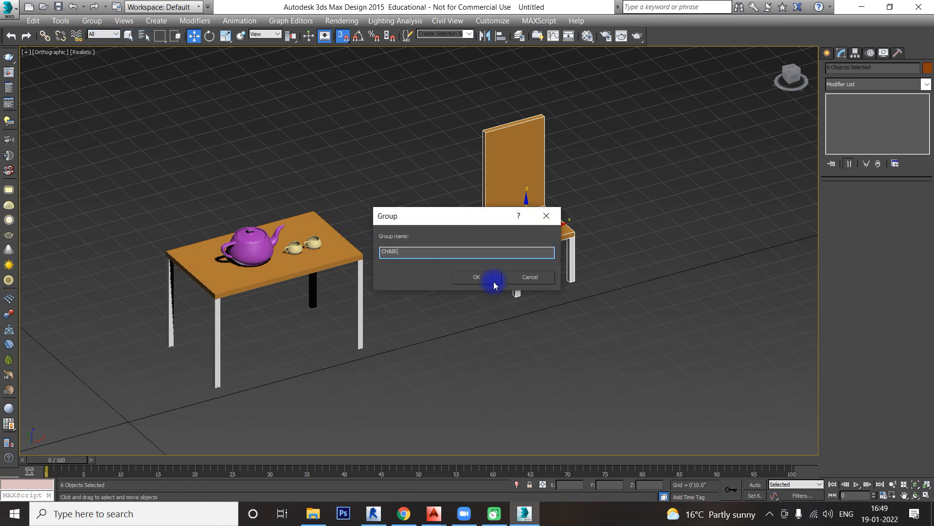
click(492, 281)
Step: Turn snapping off and move the CHAIR group in plan to the table's rear long side, its seat partly under the tabletop
key(t)
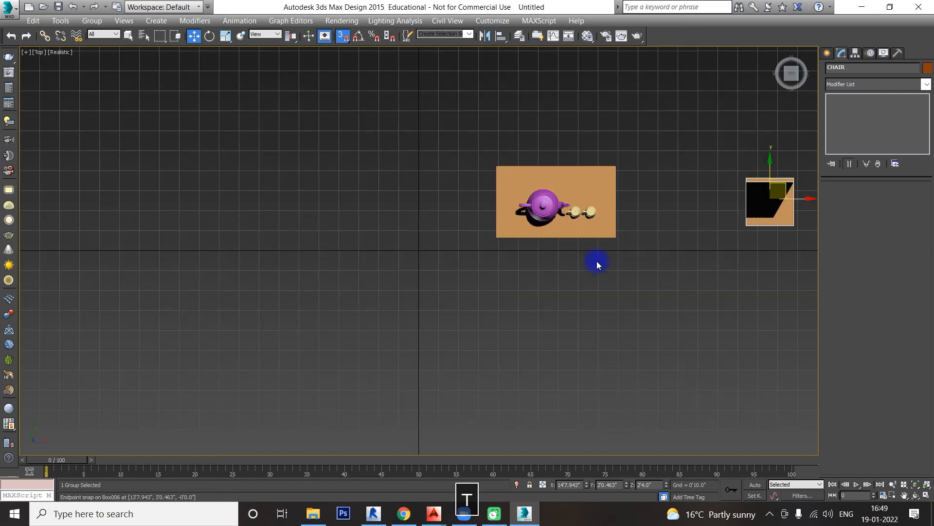
middle_drag(661, 258, 564, 296)
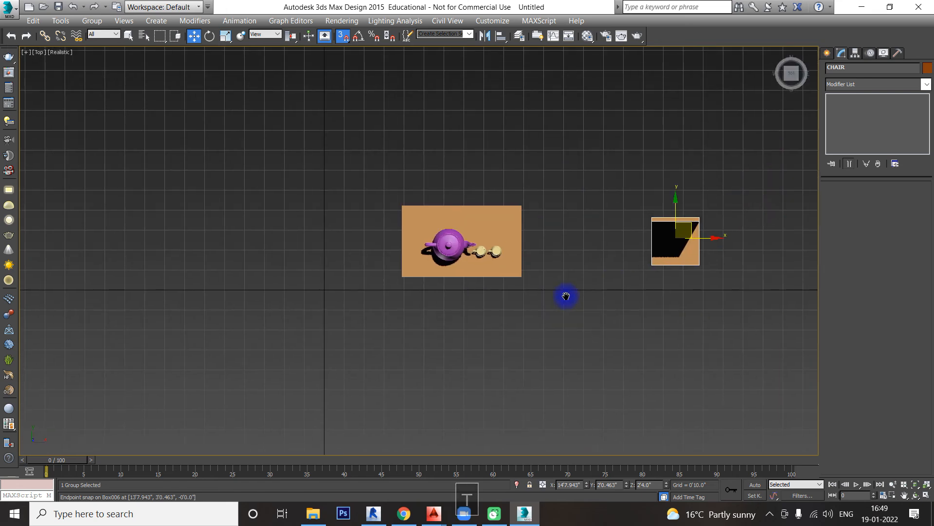
click(347, 39)
drag(672, 244, 483, 208)
key(F3)
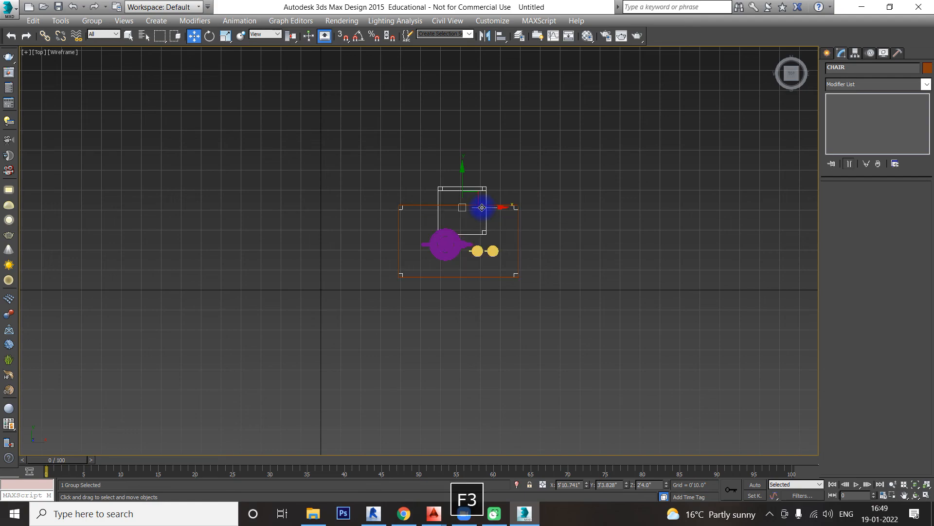
scroll(481, 207, up, 3)
key(F3)
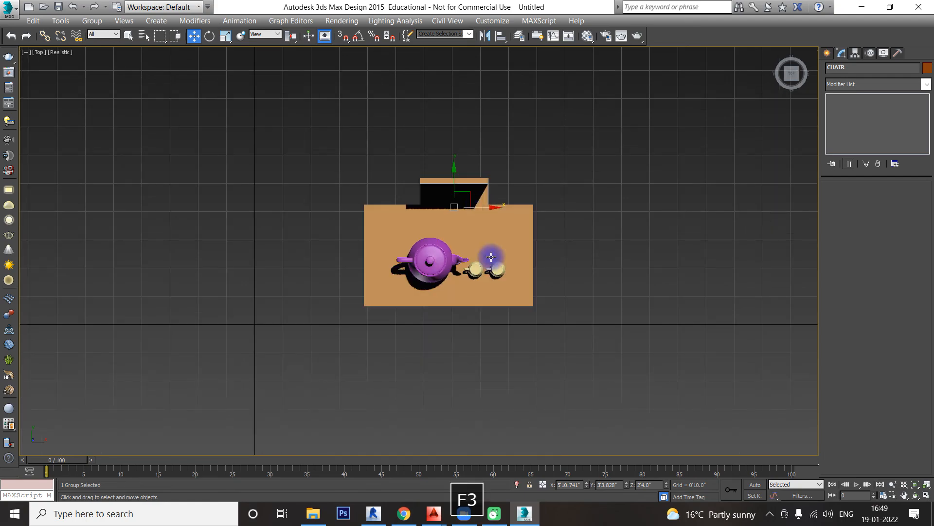
alt+middle_drag(490, 259, 578, 247)
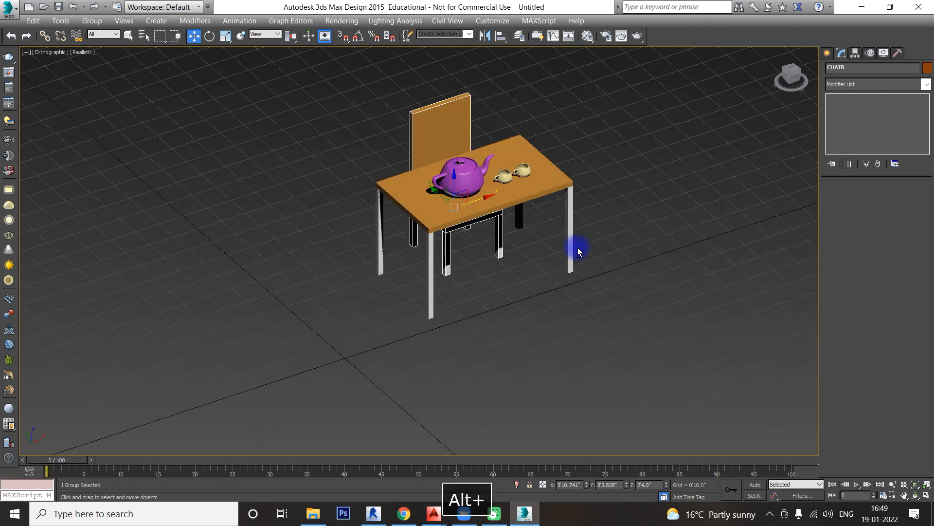
Step: Draw a floor plane about 9'2" by 9'4" around the table and chair with AutoGrid off, and hide the grid in the 3D view
key(t)
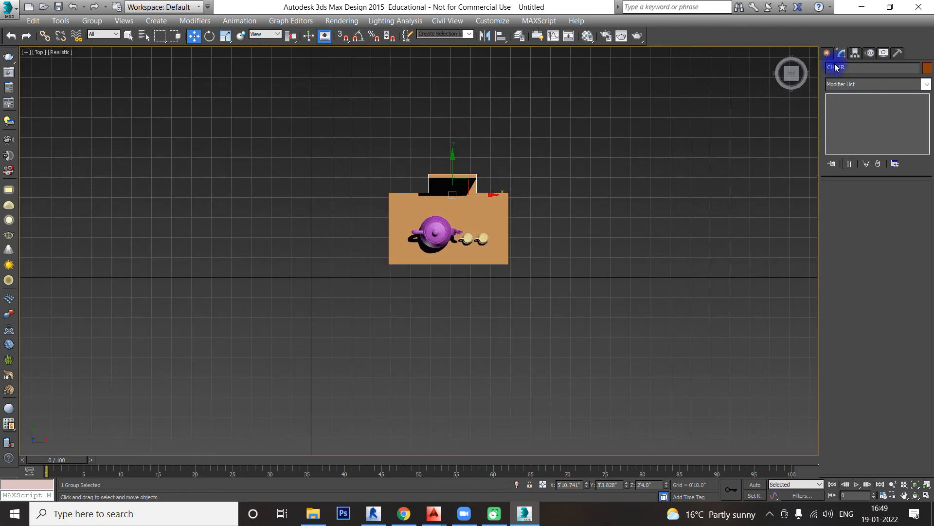
click(826, 53)
click(901, 176)
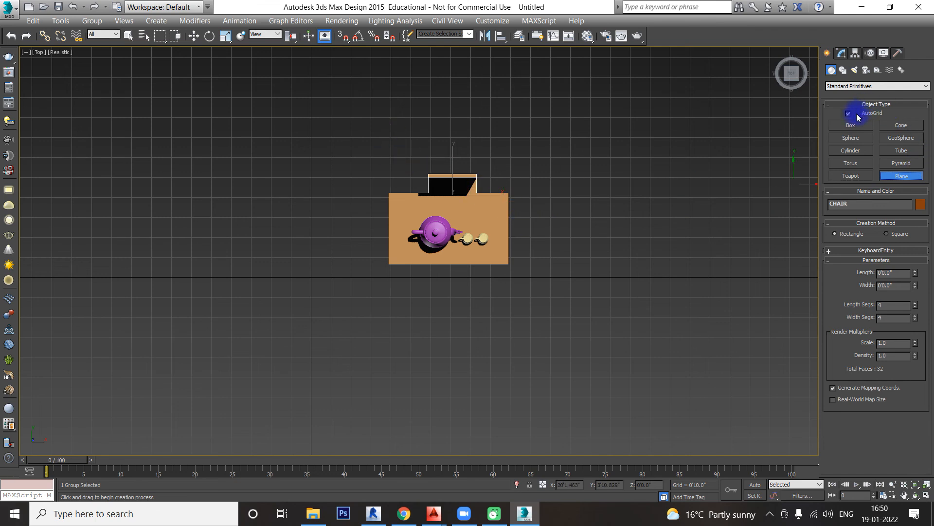
drag(336, 98, 558, 319)
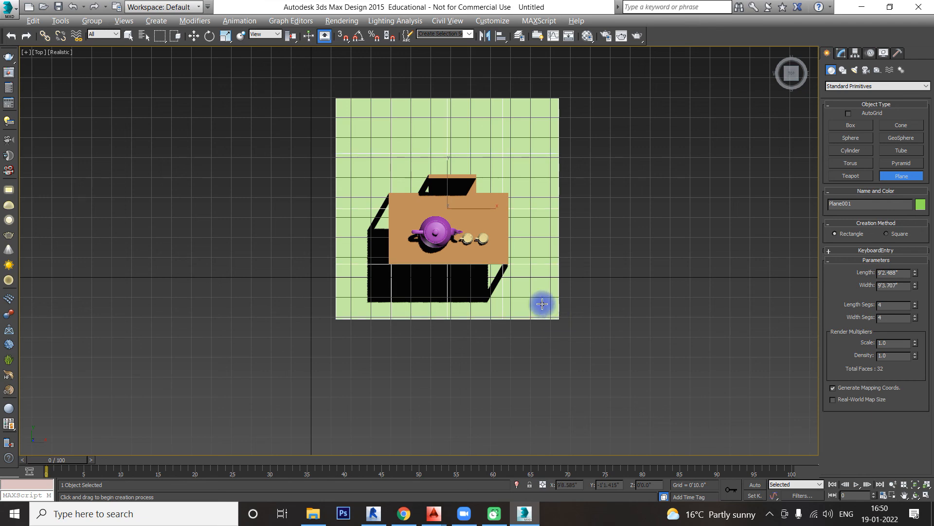
alt+middle_drag(542, 302, 594, 251)
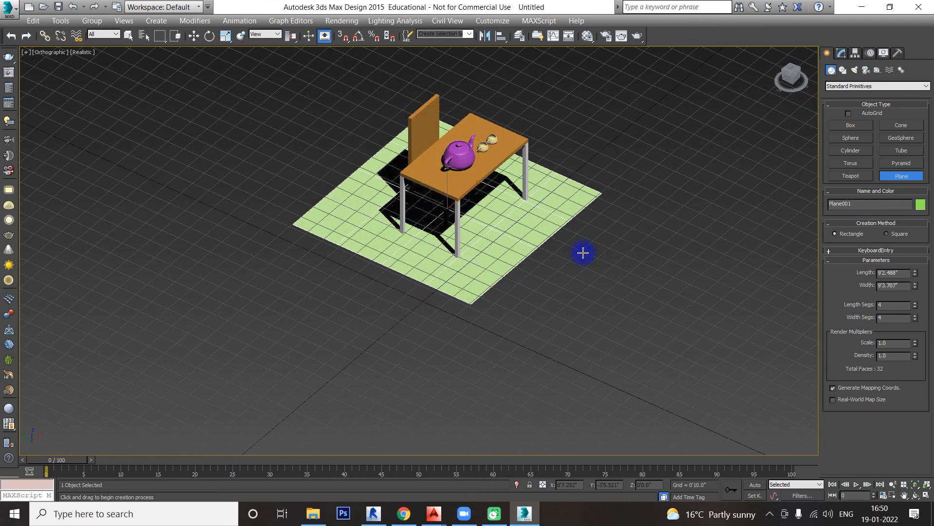
key(g)
scroll(494, 220, up, 2)
scroll(460, 246, up, 6)
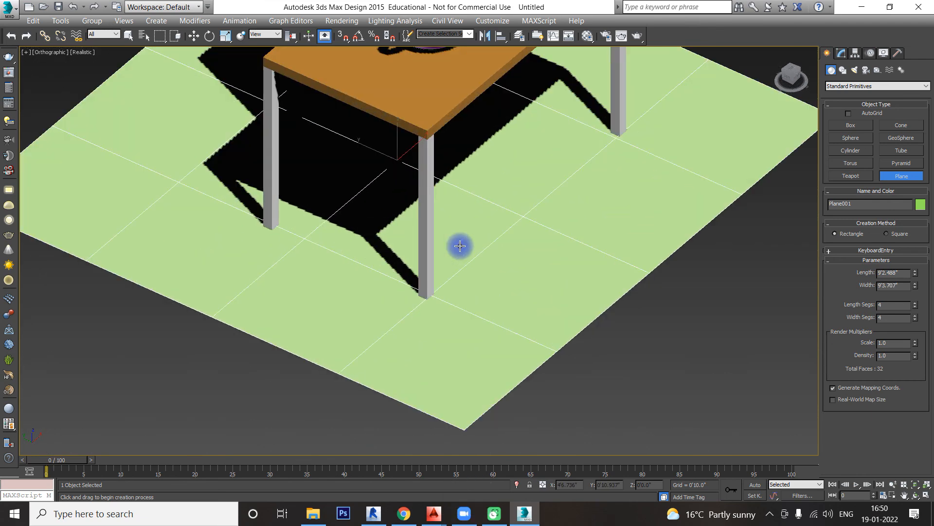
alt+middle_drag(460, 246, 504, 271)
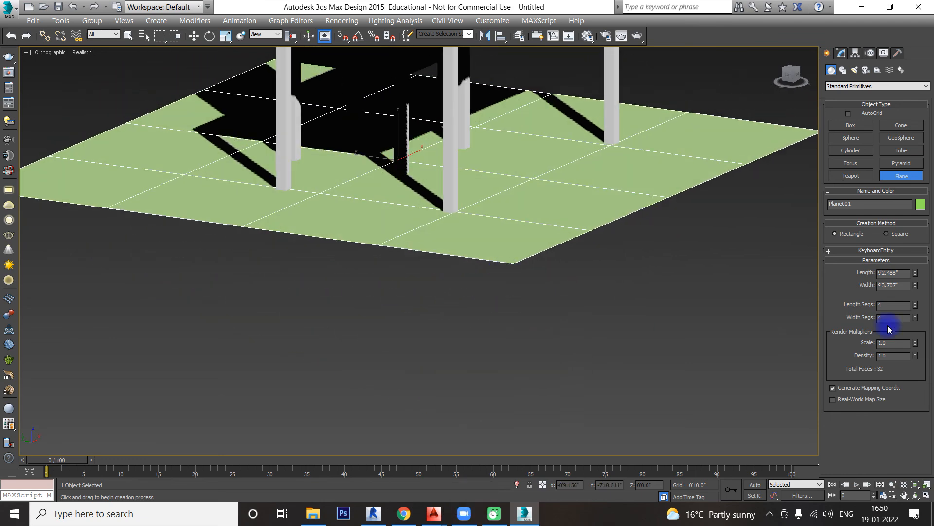
Step: Reduce the floor plane's length and width segments to 1 each
click(915, 307)
click(916, 307)
click(915, 306)
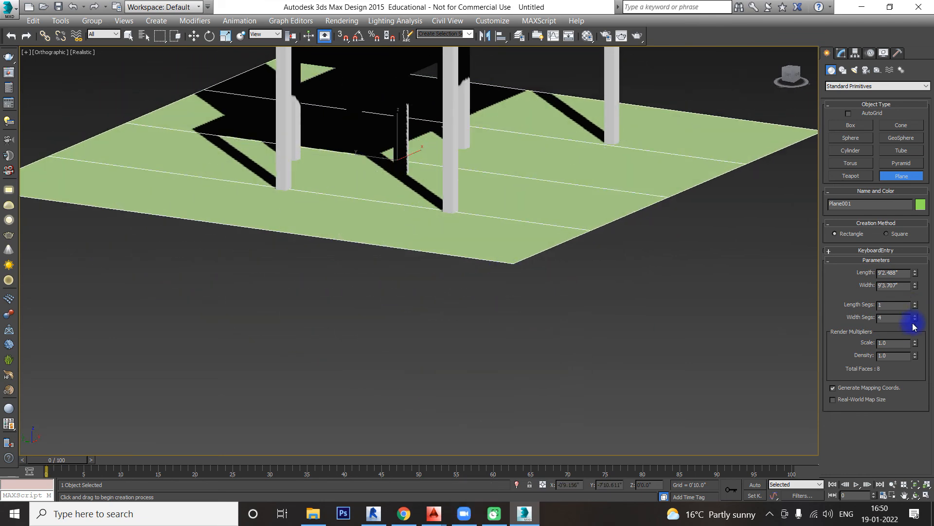
click(916, 319)
click(915, 319)
click(915, 319)
alt+middle_drag(768, 292, 750, 301)
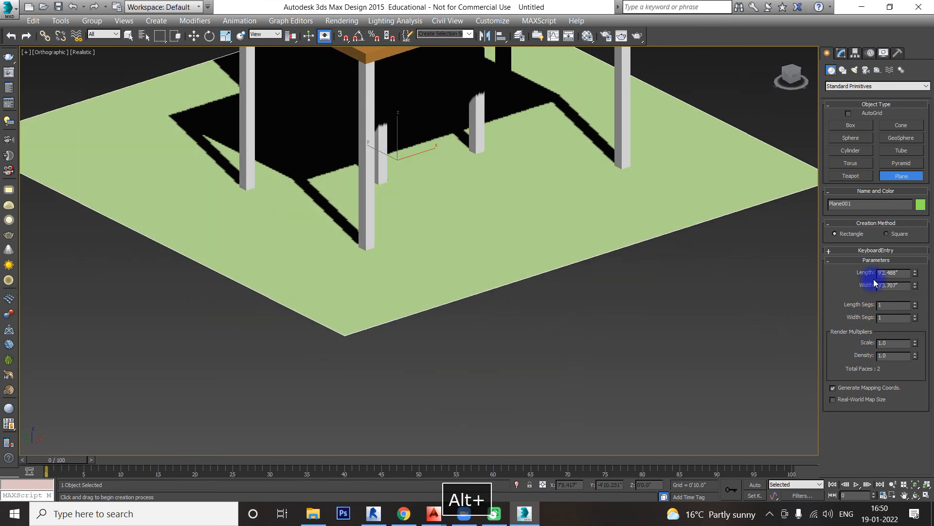
Step: Set the floor plane's width and length to 10'0" each
drag(915, 271, 913, 252)
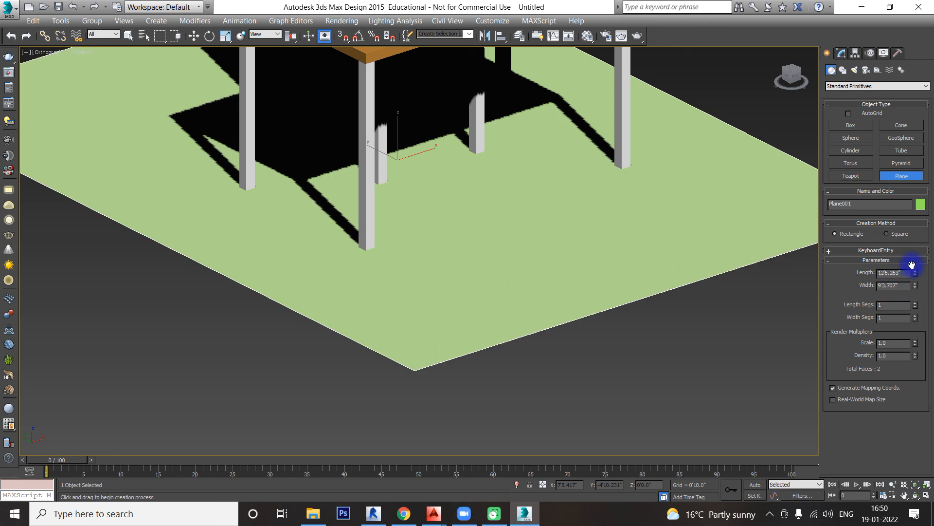
double_click(893, 285)
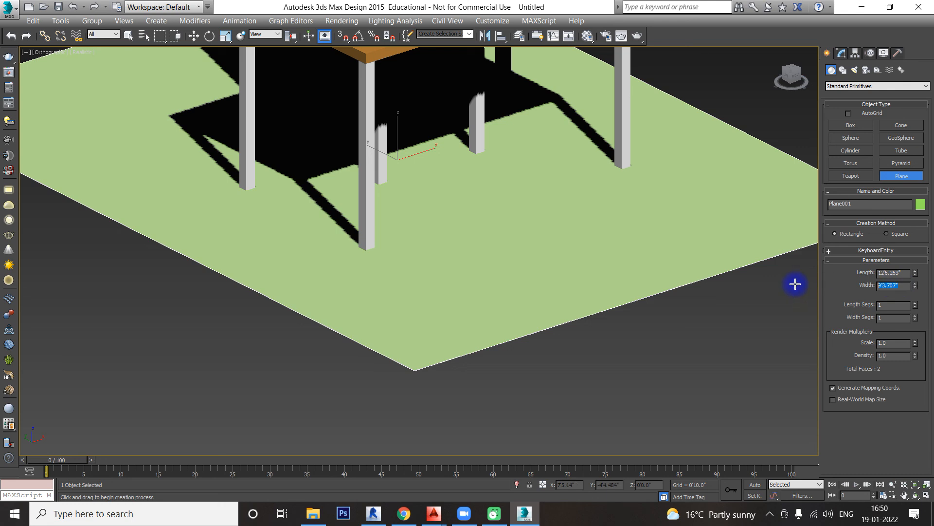
text(10)
key(Return)
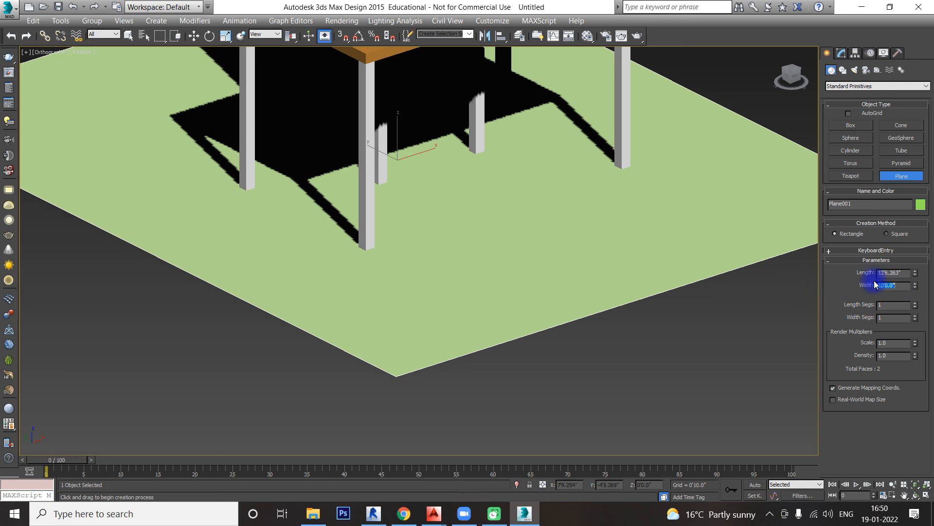
double_click(903, 272)
text(10)
key(Return)
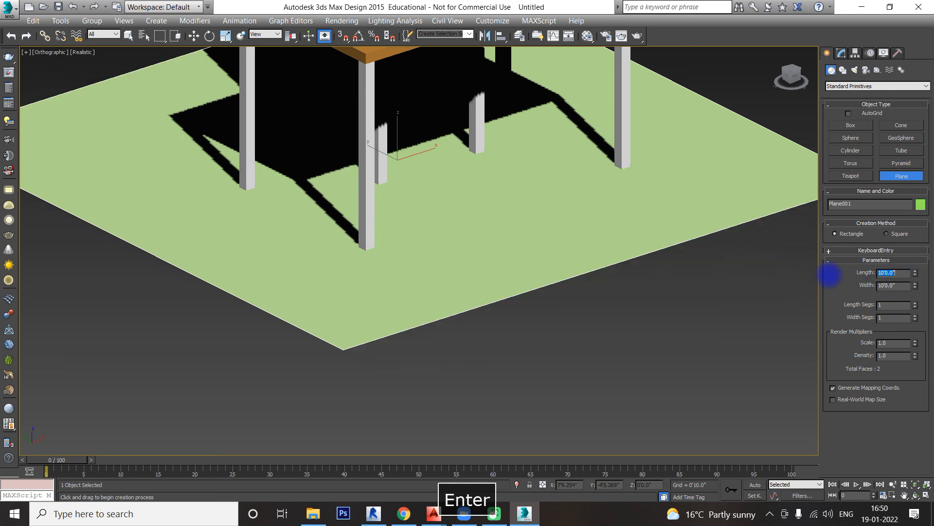
scroll(632, 261, down, 6)
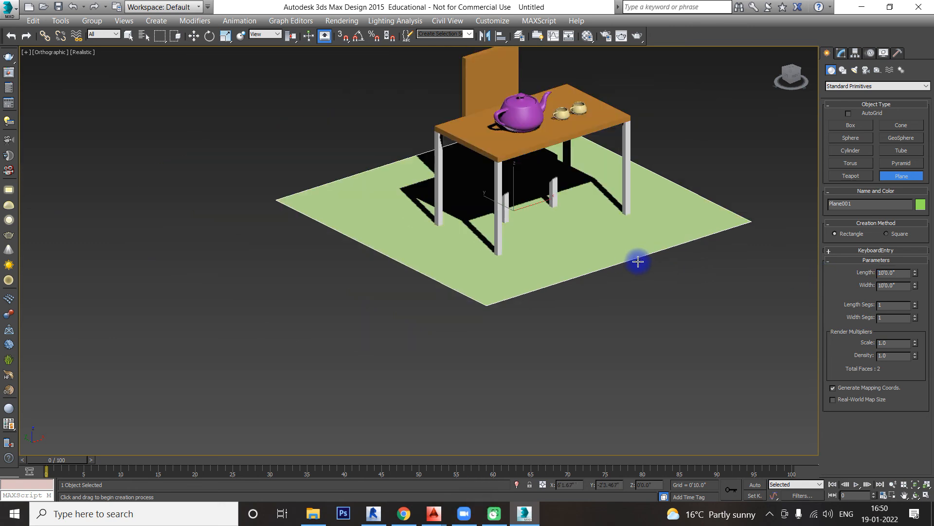
Step: Show the four-viewport layout and set its views to Top, Front and Left alongside the orthographic view
key(alt+w)
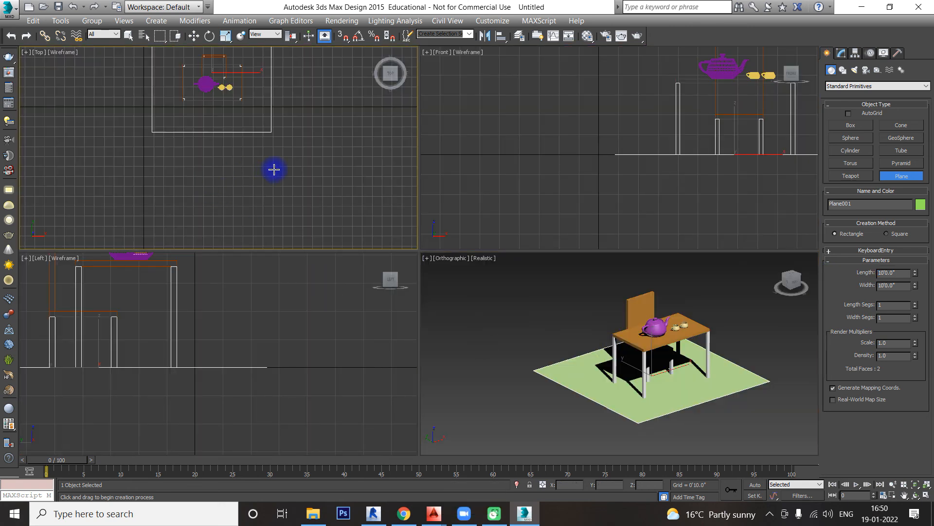
key(t)
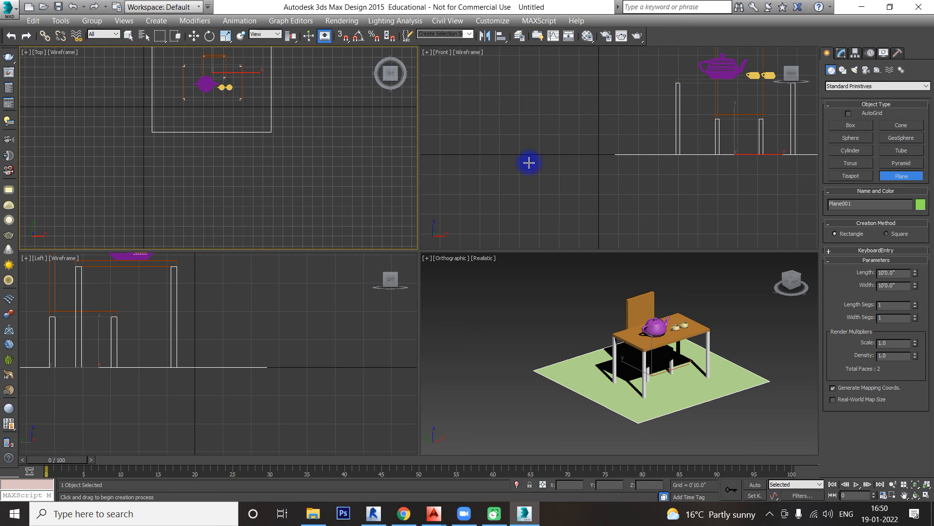
click(590, 162)
key(f)
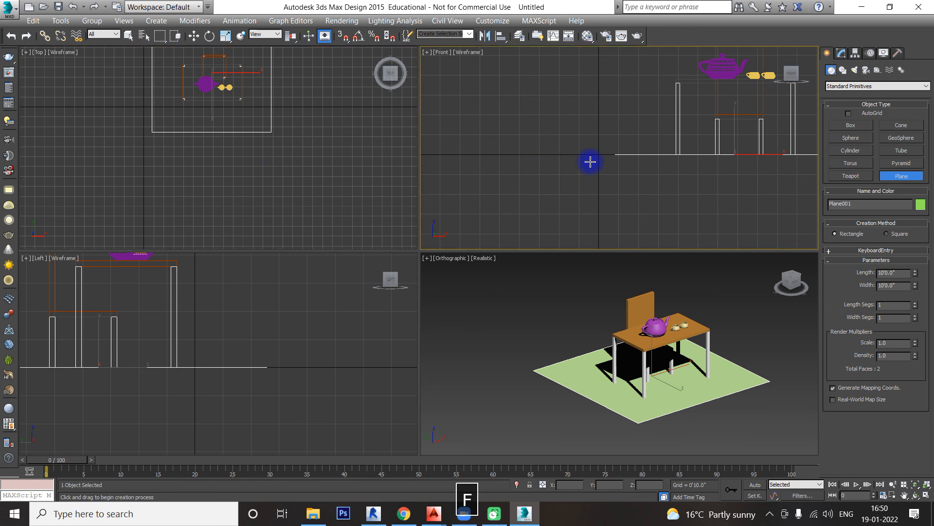
click(281, 324)
key(l)
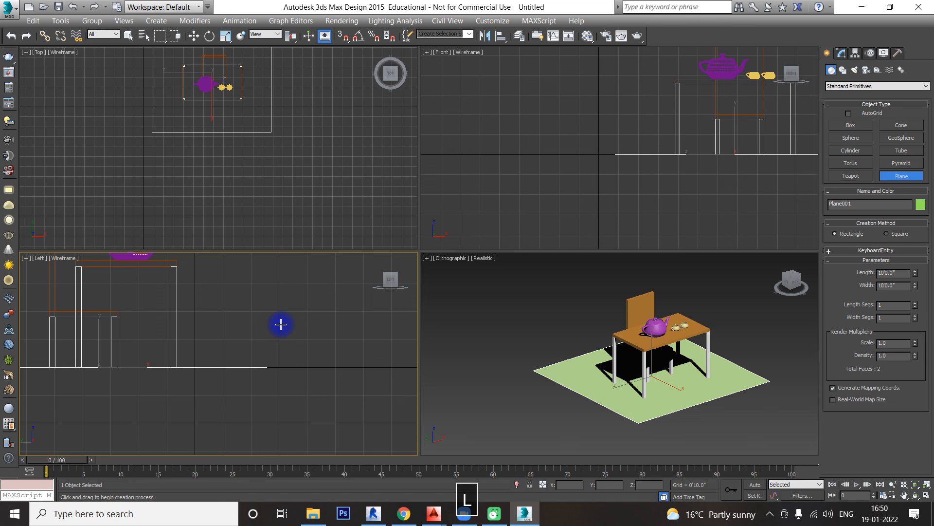
Step: Frame the floor plane in the Left, Top and Front views
key(z)
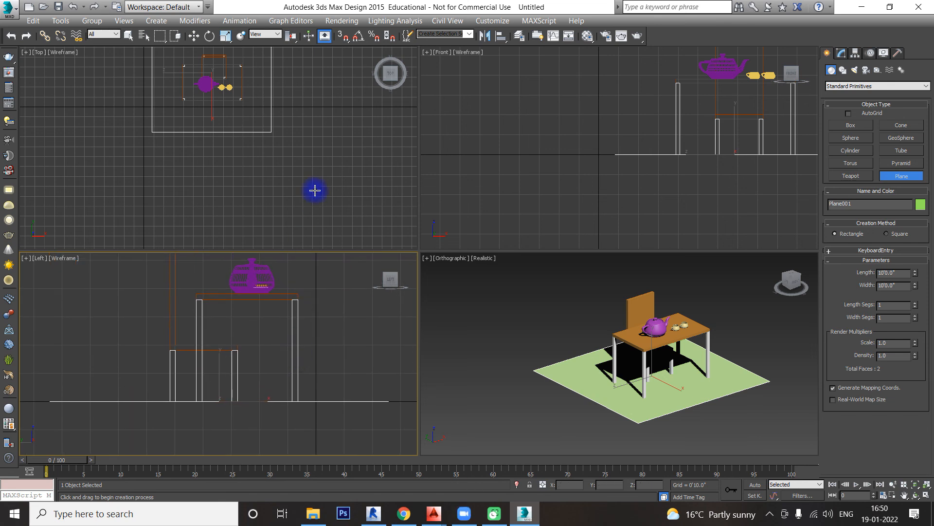
click(315, 191)
key(z)
click(576, 168)
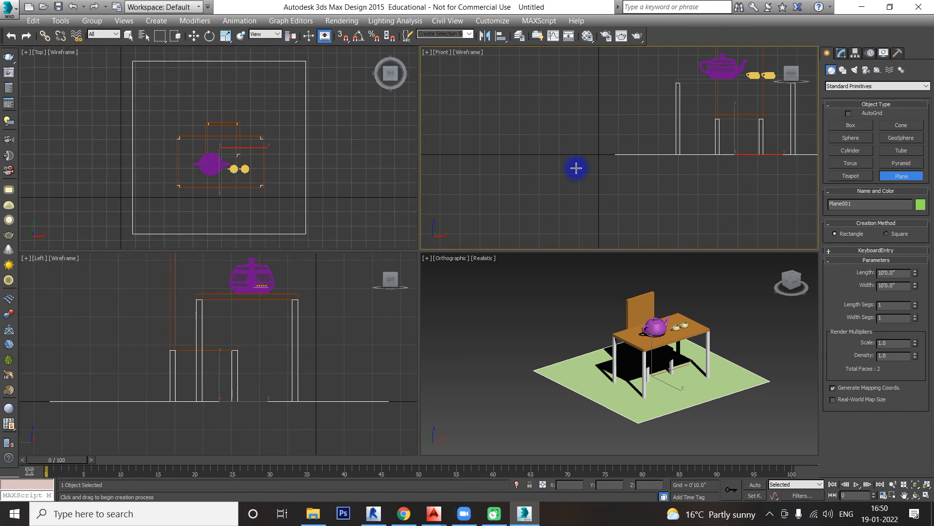
key(z)
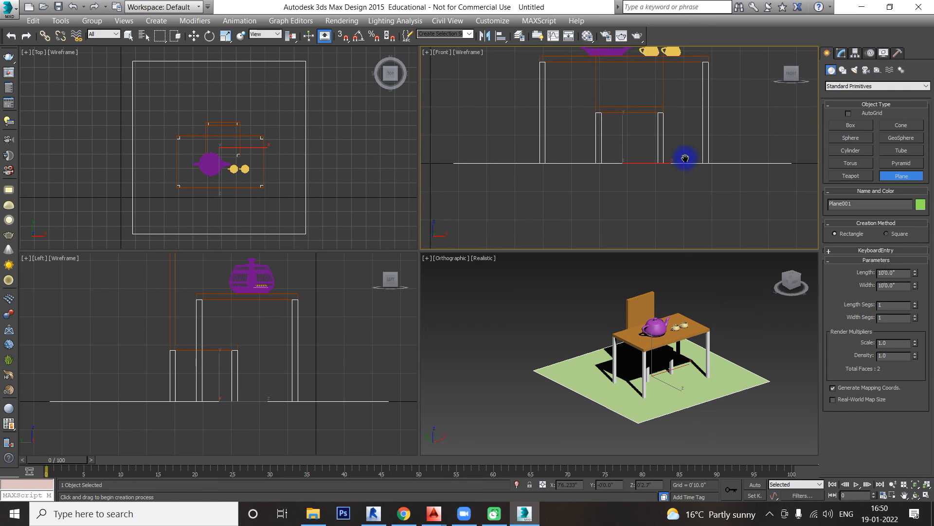
Step: Switch the orthographic view to wireframe and the Front, Top and Left views to realistic shading
click(700, 286)
key(F3)
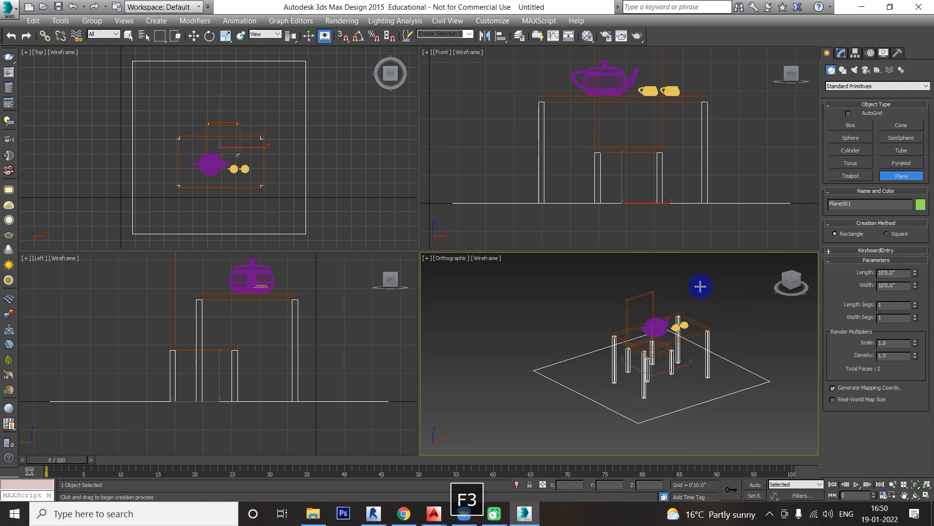
click(650, 221)
key(F3)
click(363, 182)
key(F3)
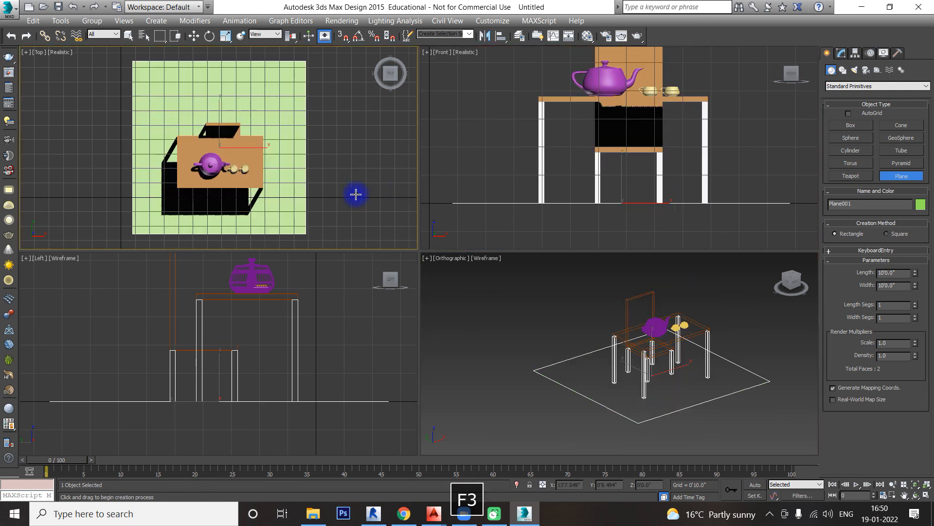
click(343, 298)
key(F3)
Step: Hide the grid in the Top, Left and Front views and center the furniture in the Front view
click(362, 188)
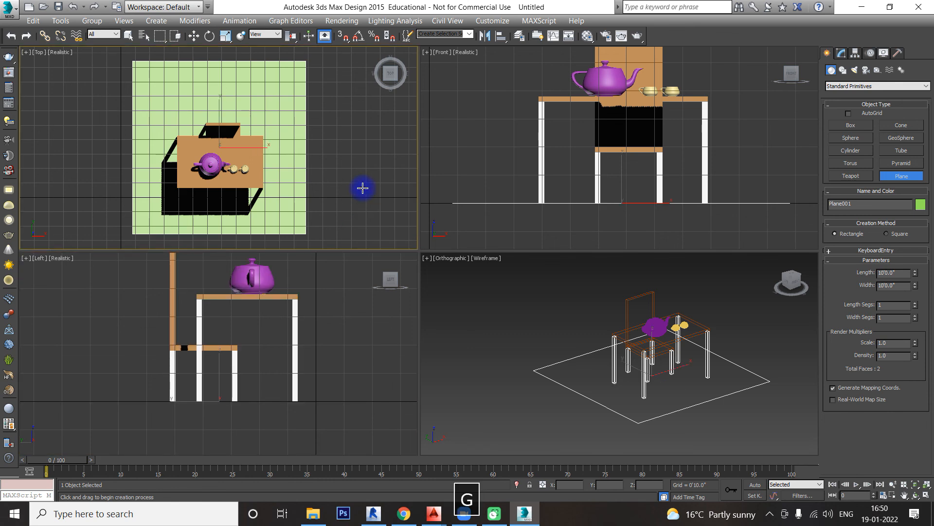
key(g)
click(332, 310)
key(g)
click(710, 158)
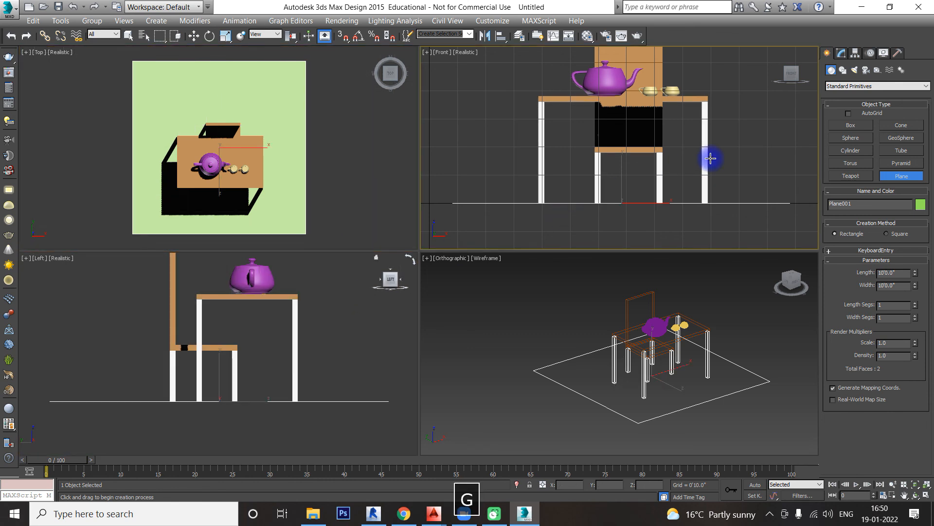
key(g)
middle_drag(725, 151, 721, 181)
Step: Return the orthographic view to realistic shading and reposition the scene within it
click(716, 413)
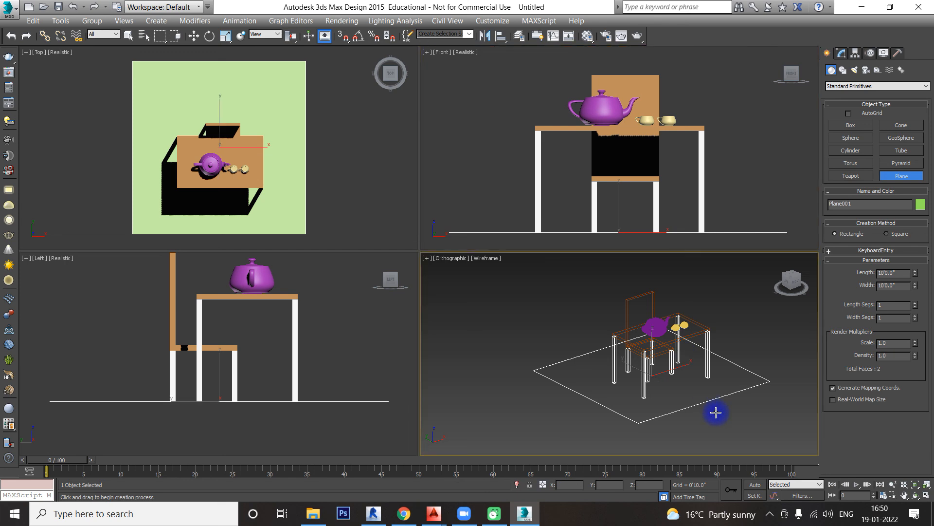
key(F3)
mouse_move(715, 411)
middle_down()
mouse_move(691, 424)
mouse_move(705, 398)
middle_up()
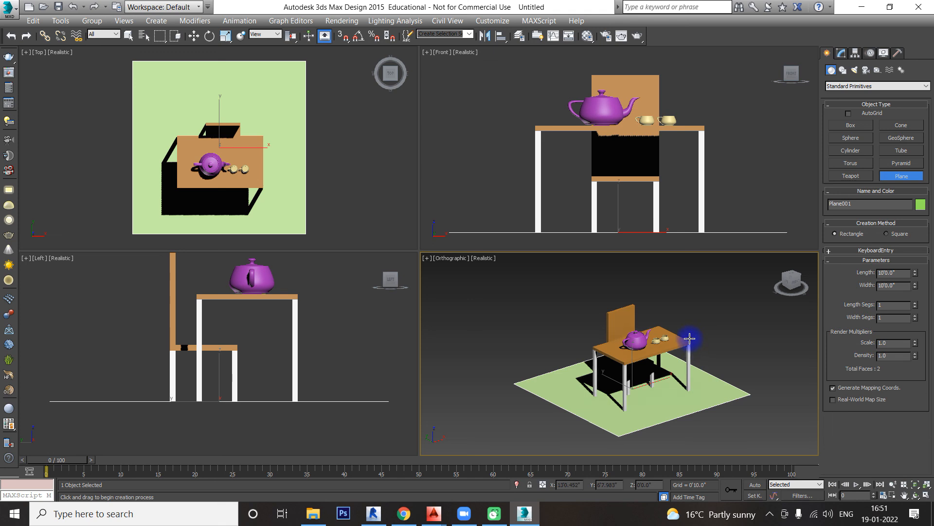